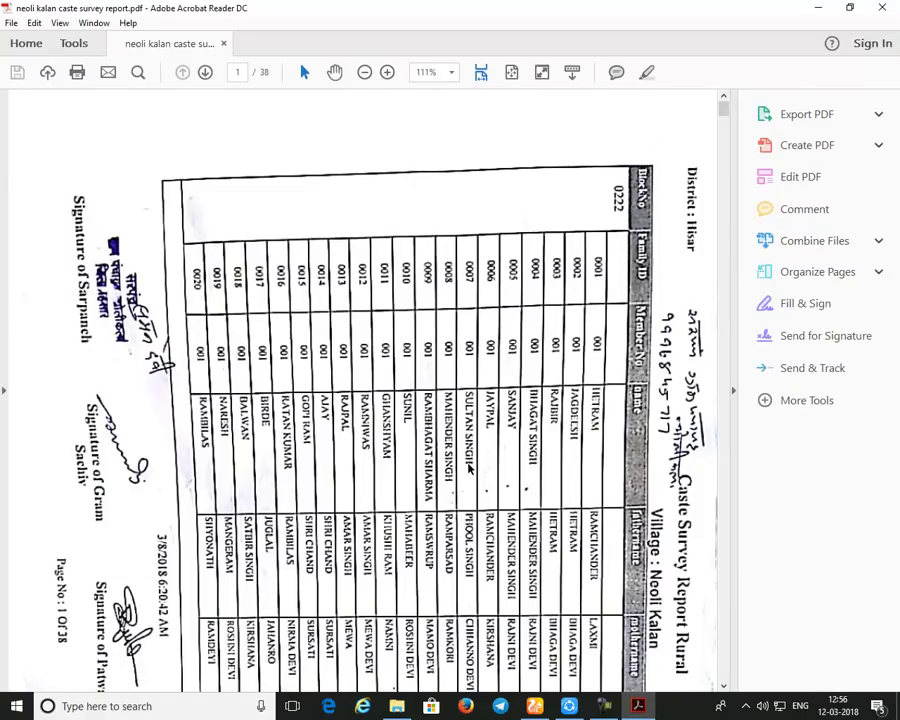
Page through the scanned neoli kalan caste survey report to review its family tables and handwritten caste entries, closing it when finished.
scroll(729, 116, "down", 5)
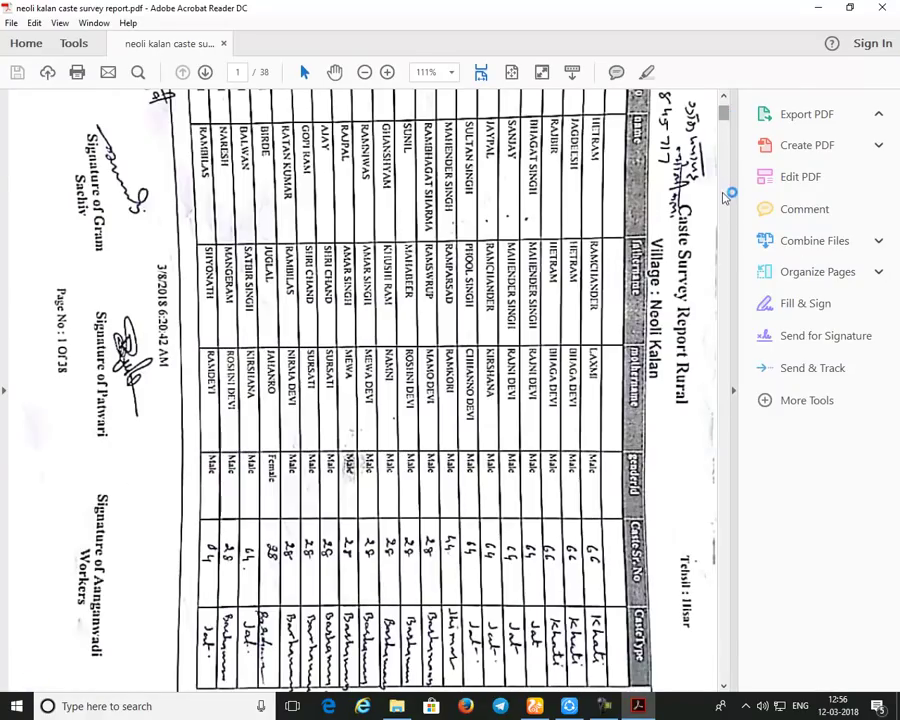
scroll(730, 180, "down", 5)
scroll(695, 374, "down", 10)
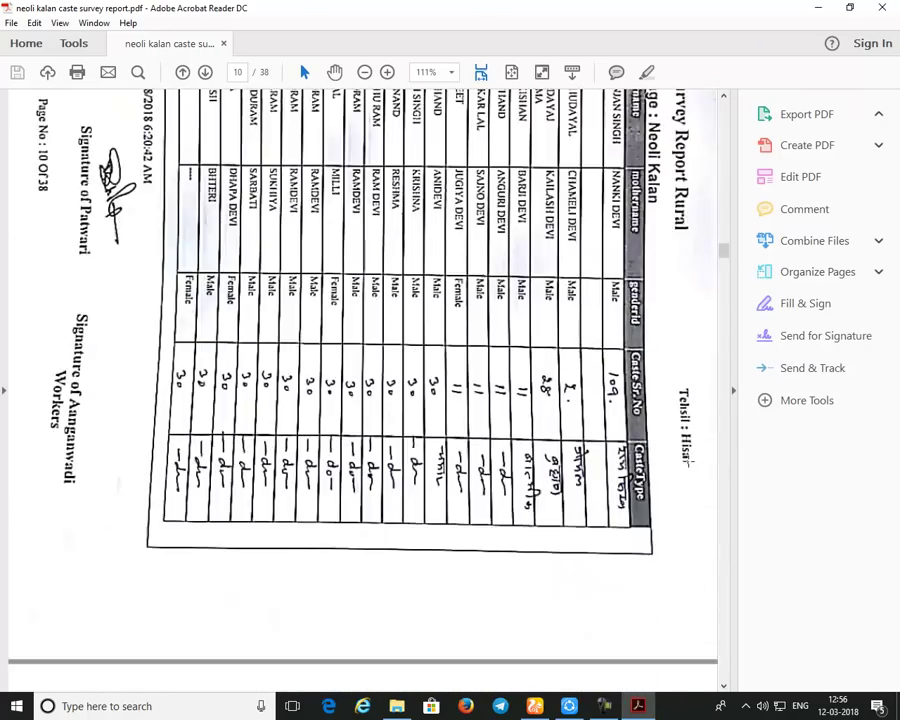
scroll(688, 460, "down", 10)
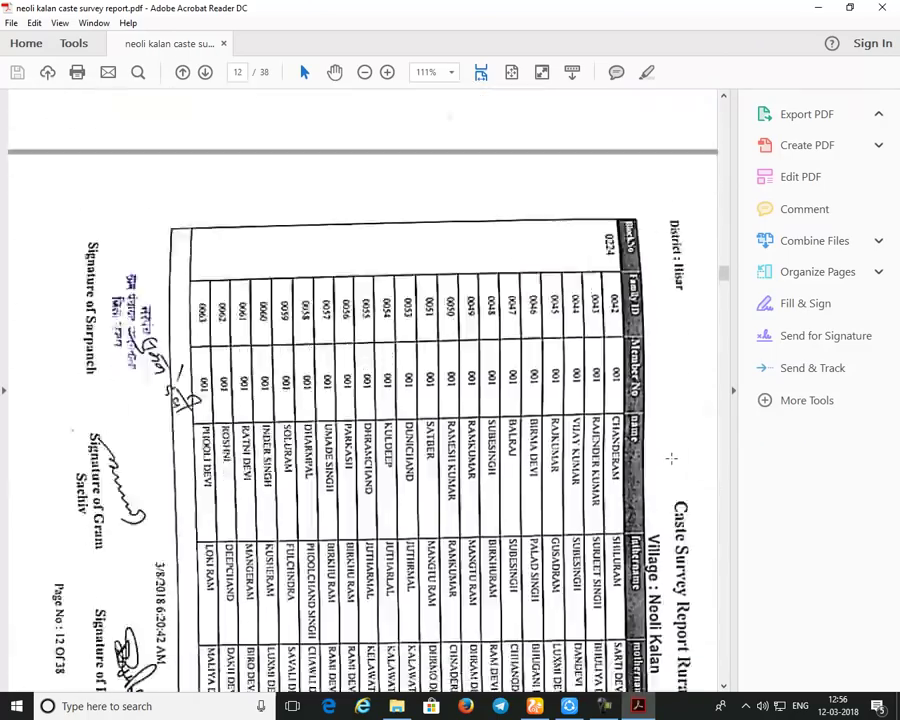
scroll(671, 460, "down", 20)
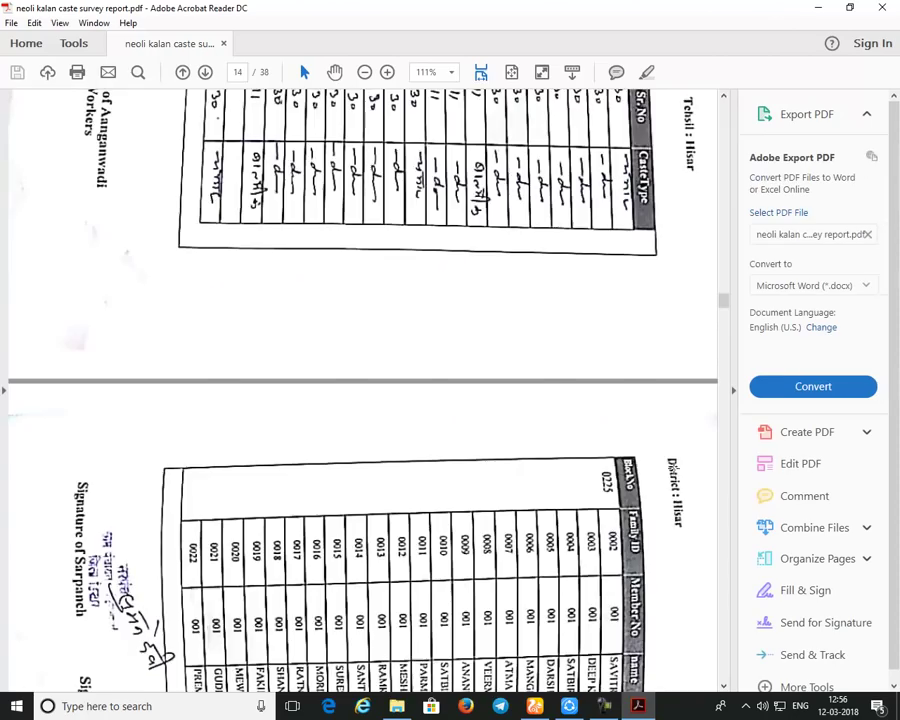
scroll(672, 465, "down", 15)
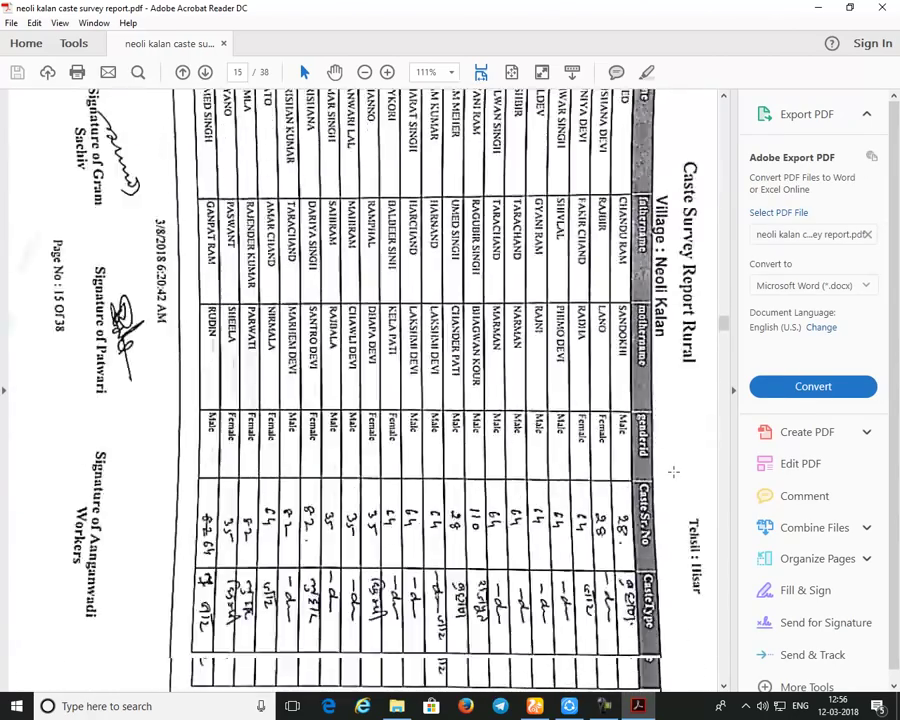
scroll(675, 477, "down", 18)
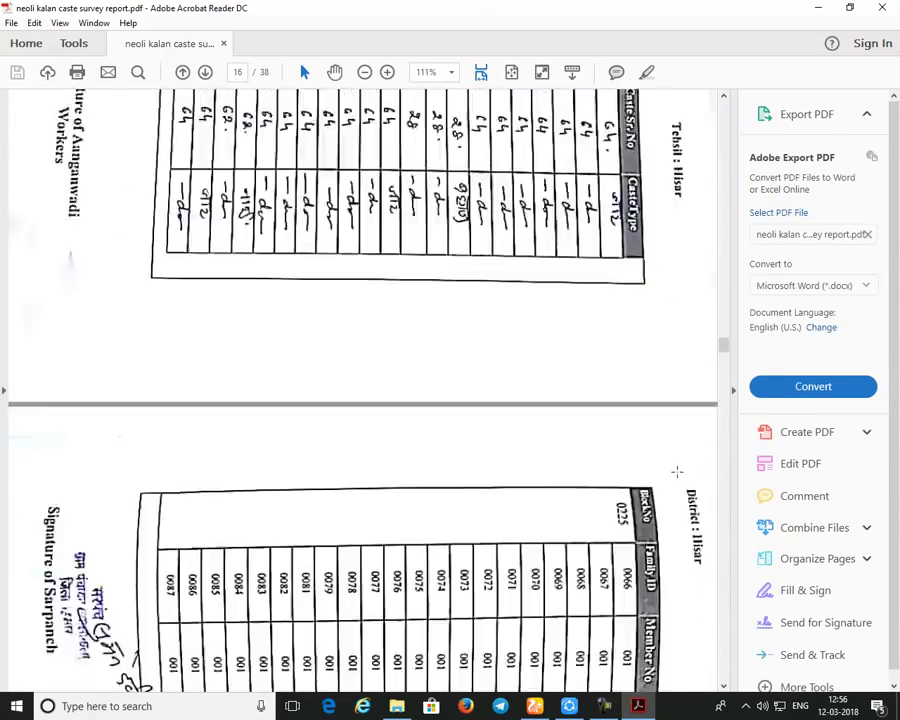
scroll(678, 470, "down", 10)
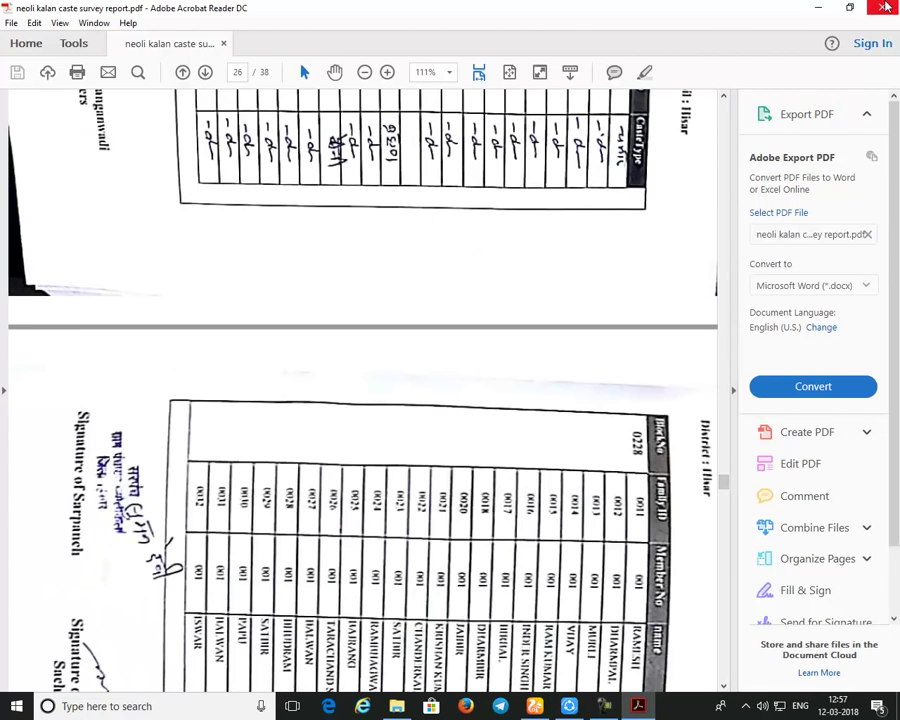
left_click(882, 8)
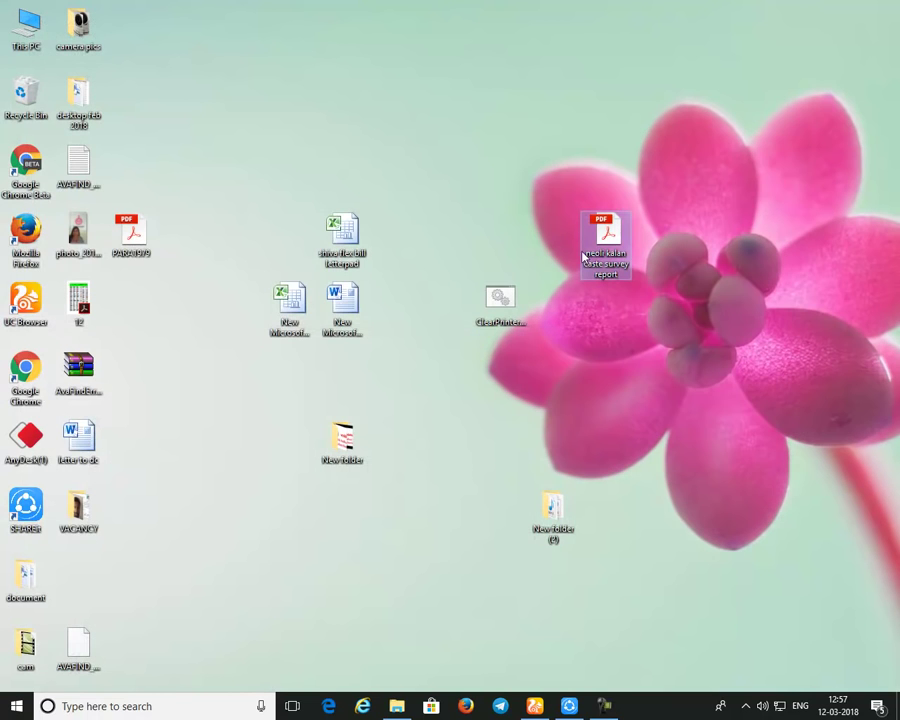
Check the file size of the neoli kalan caste survey report PDF in its properties.
right_click(595, 258)
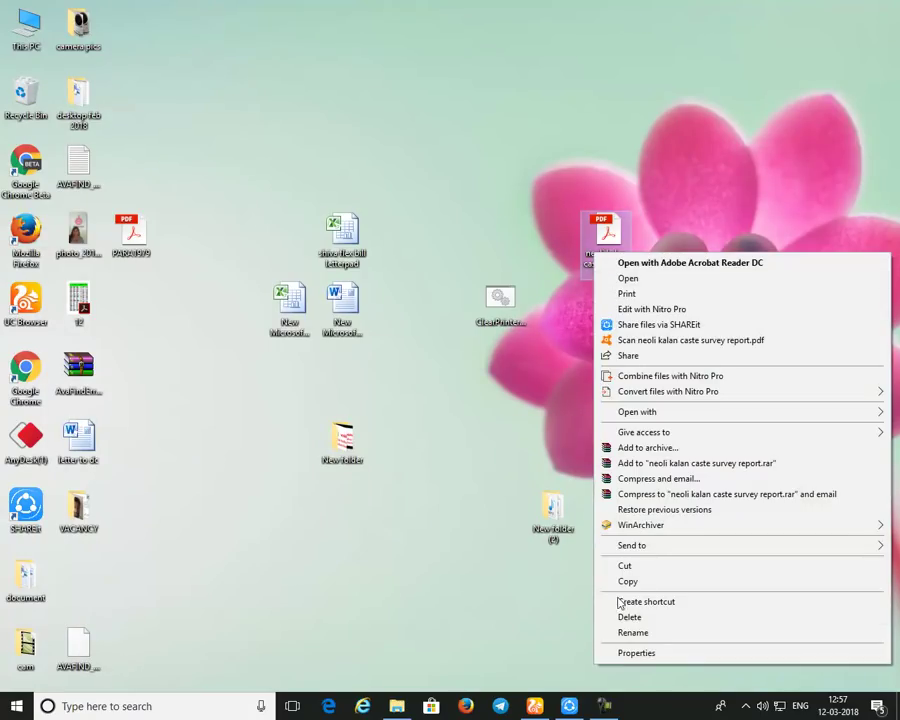
left_click(634, 651)
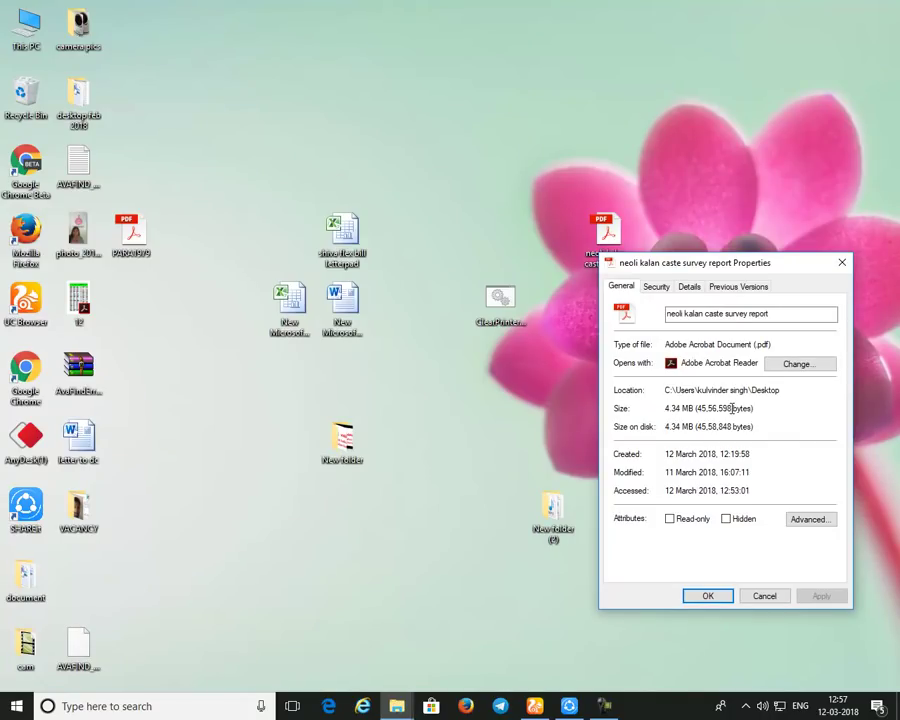
key("Return")
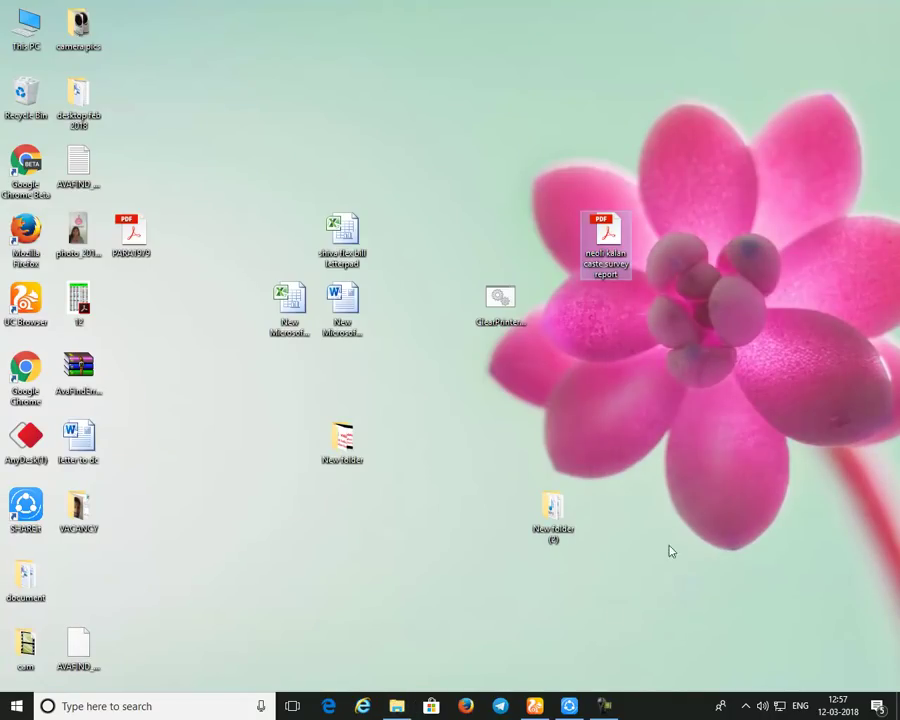
Close SHAREit and switch to UC Browser.
left_click(541, 708)
right_click(570, 705)
left_click(533, 675)
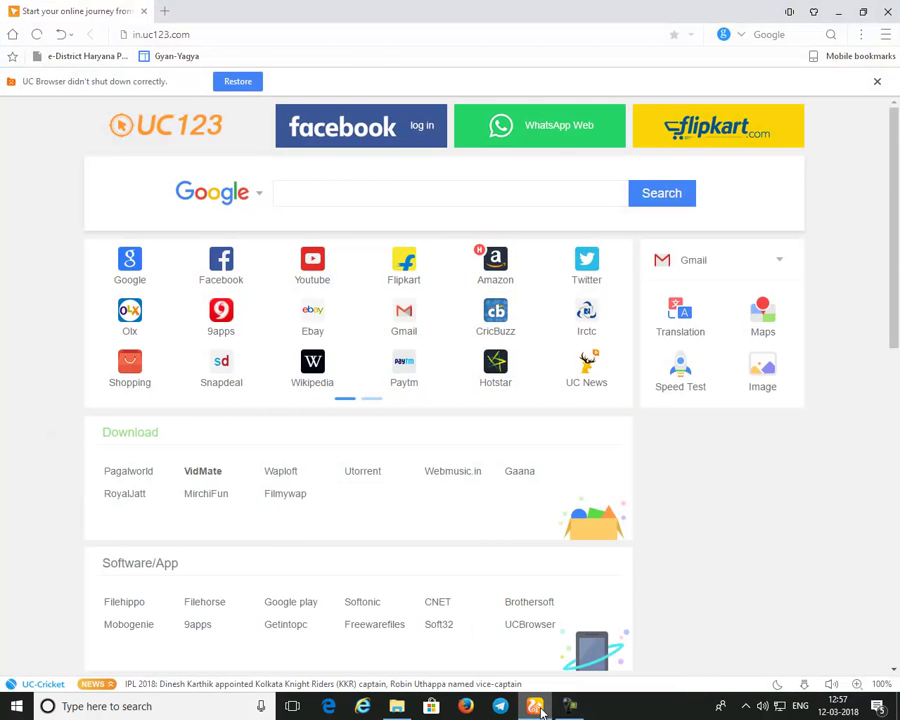
left_click(537, 706)
left_click(539, 707)
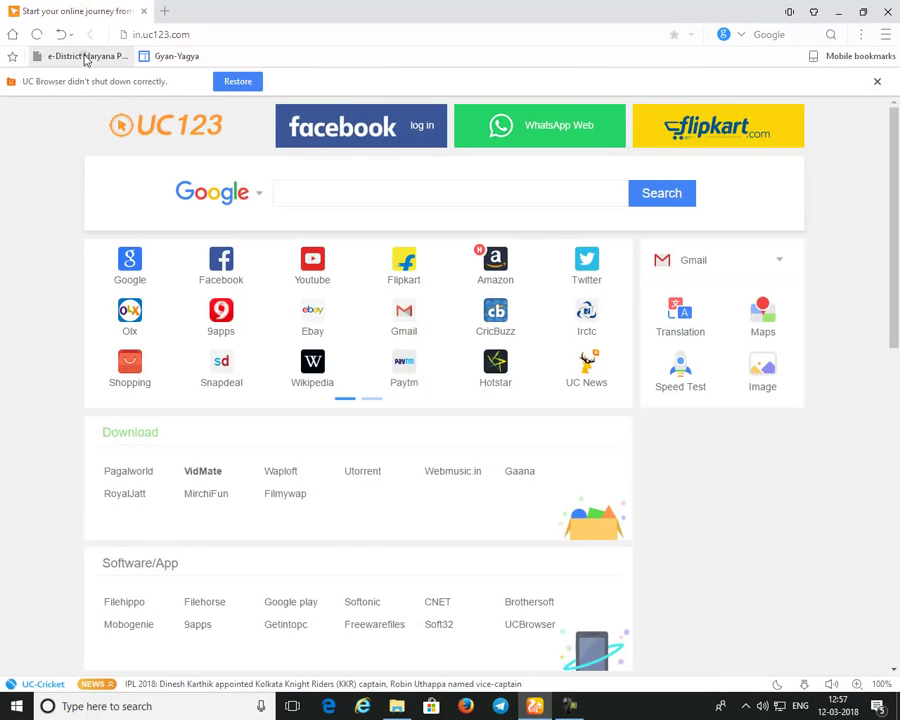
Log in to the bookmarked e-District Haryana portal with the saved credentials and open the Caste Survey's Update Record form.
left_click(82, 56)
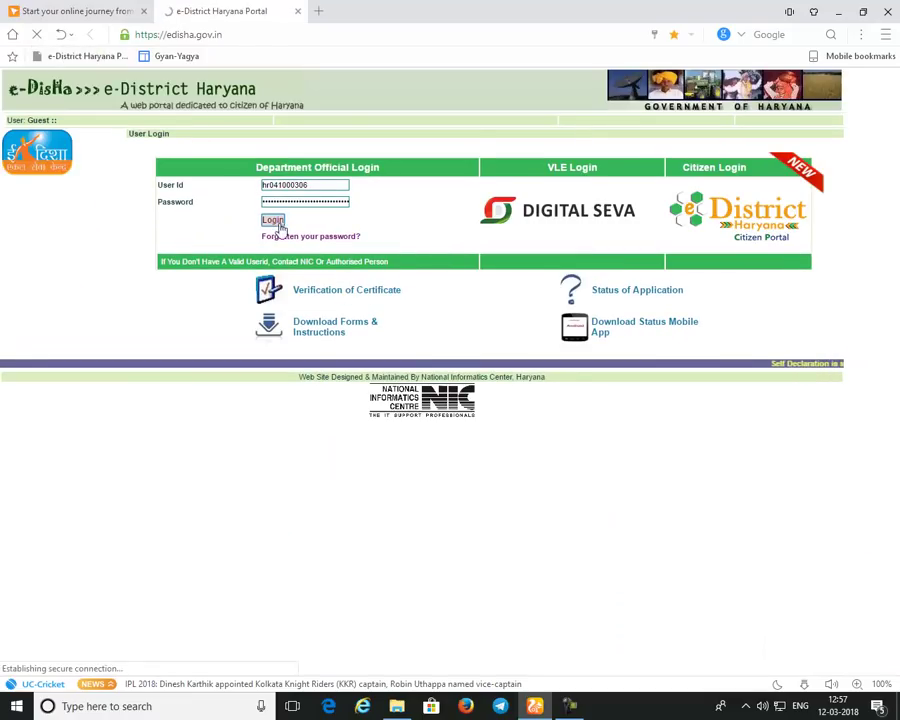
left_click(543, 390)
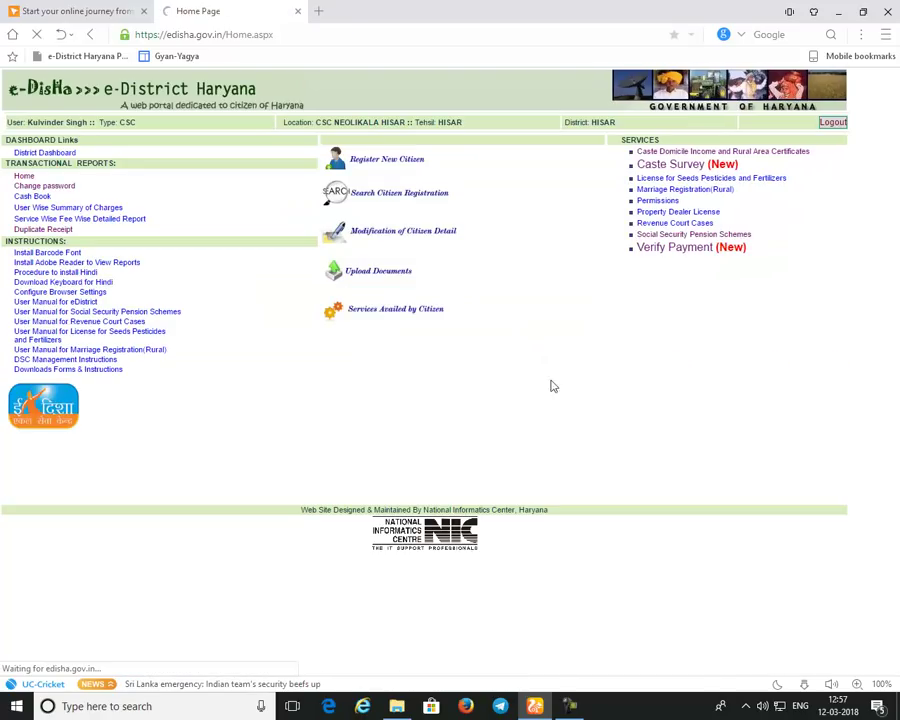
left_click(667, 168)
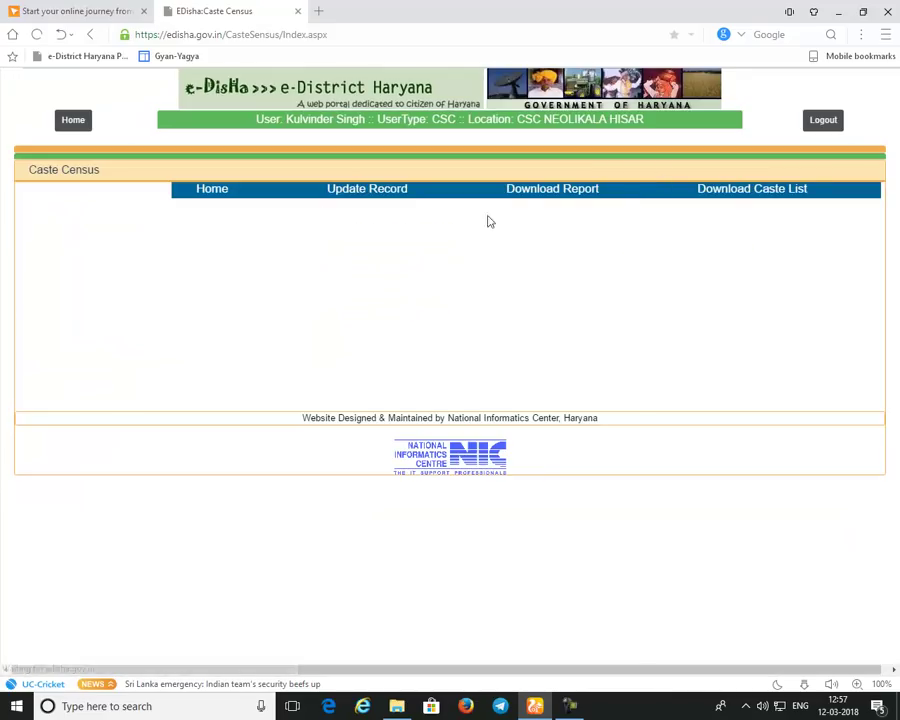
left_click(370, 192)
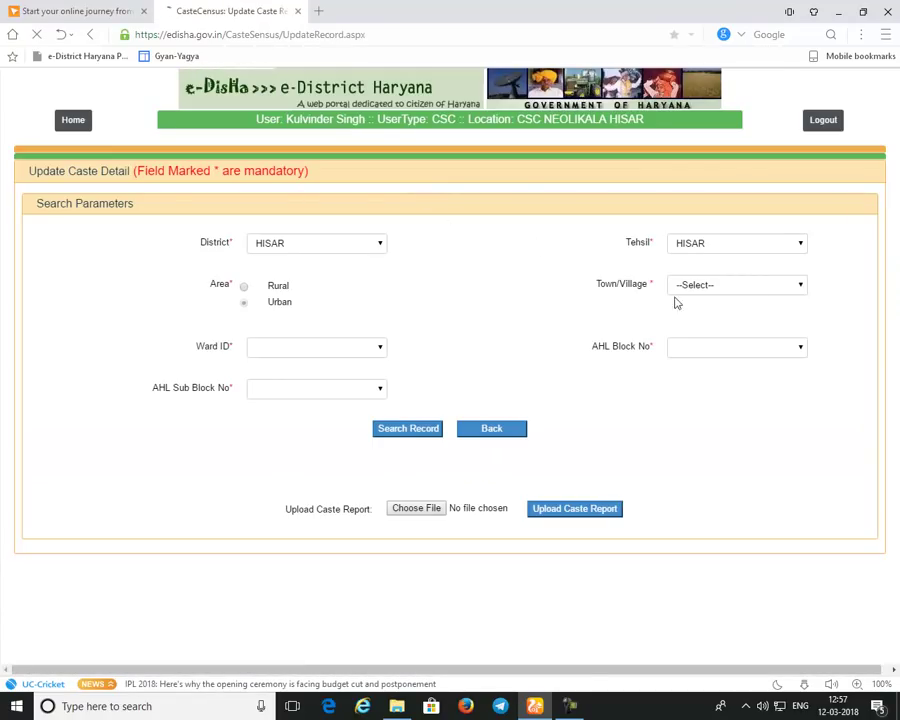
Set the search area to Rural and the town/village to Neoli Kalan(169).
left_click(244, 287)
left_click(716, 288)
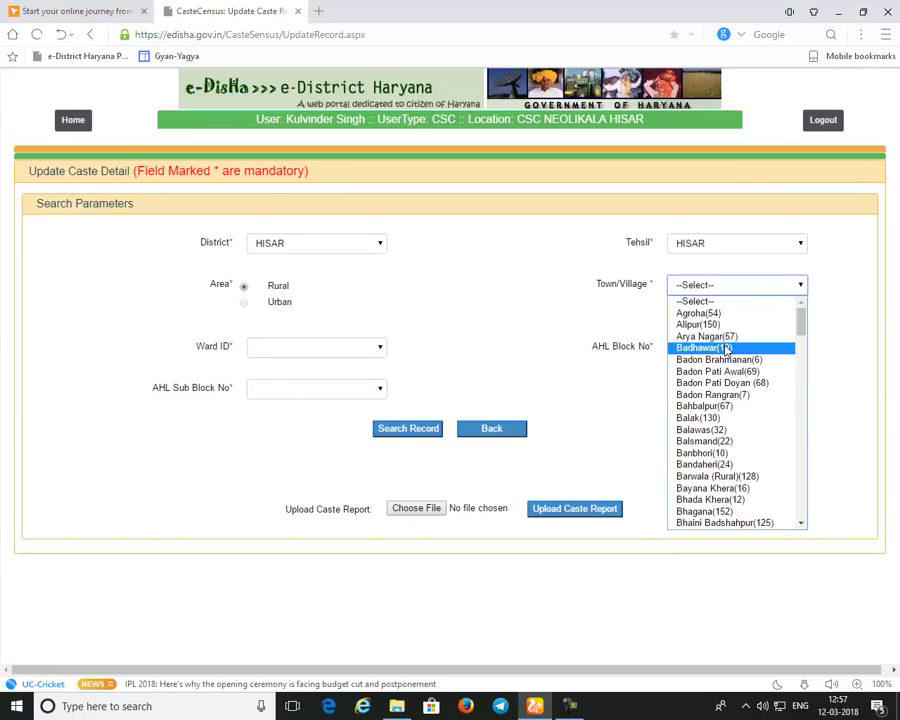
key("n")
key("Down")
key("Up")
key("Down")
key("Down")
key("Down")
key("Up")
key("Down")
key("Down")
key("Up")
key("Up")
key("Up")
key("Up")
key("Down")
key("Down")
key("Down")
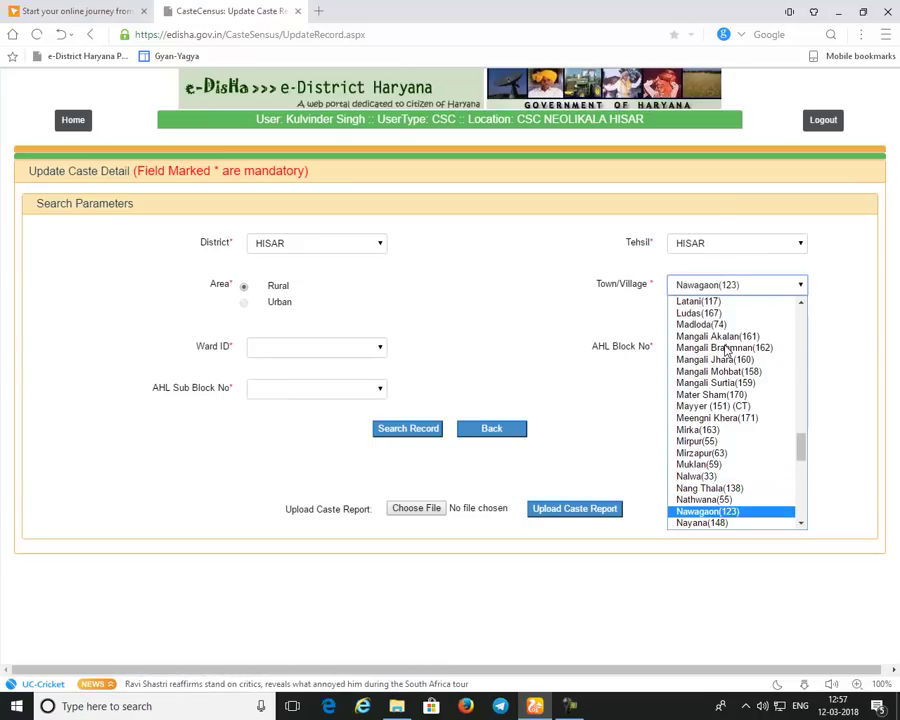
scroll(727, 355, "down", 4)
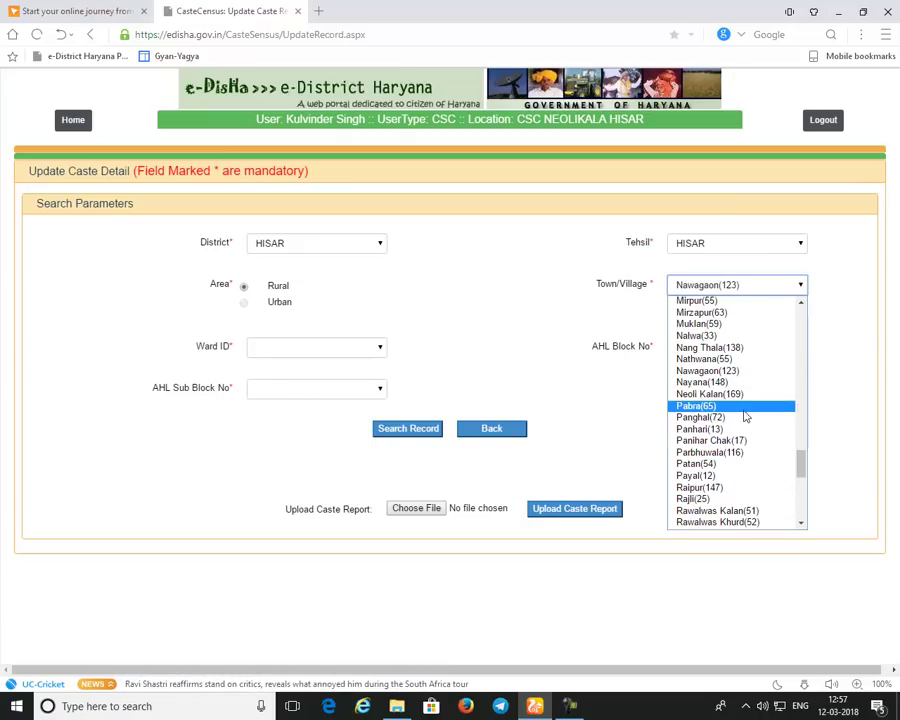
left_click(744, 397)
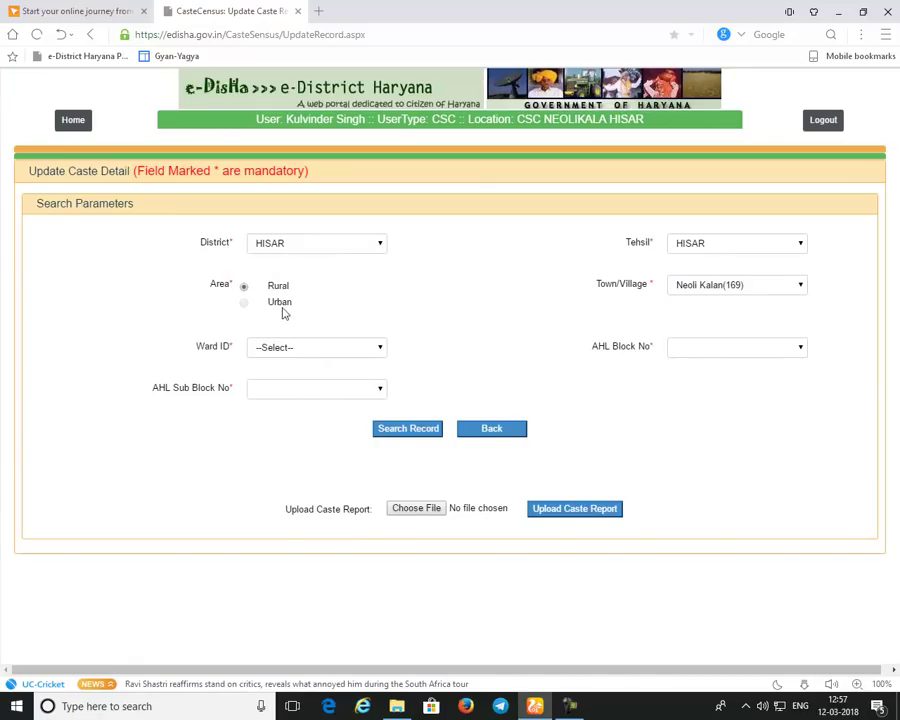
Set the Ward ID to 0000 and the AHL Block No to 0222.
left_click(346, 357)
left_click(317, 379)
left_click(706, 355)
left_click(703, 375)
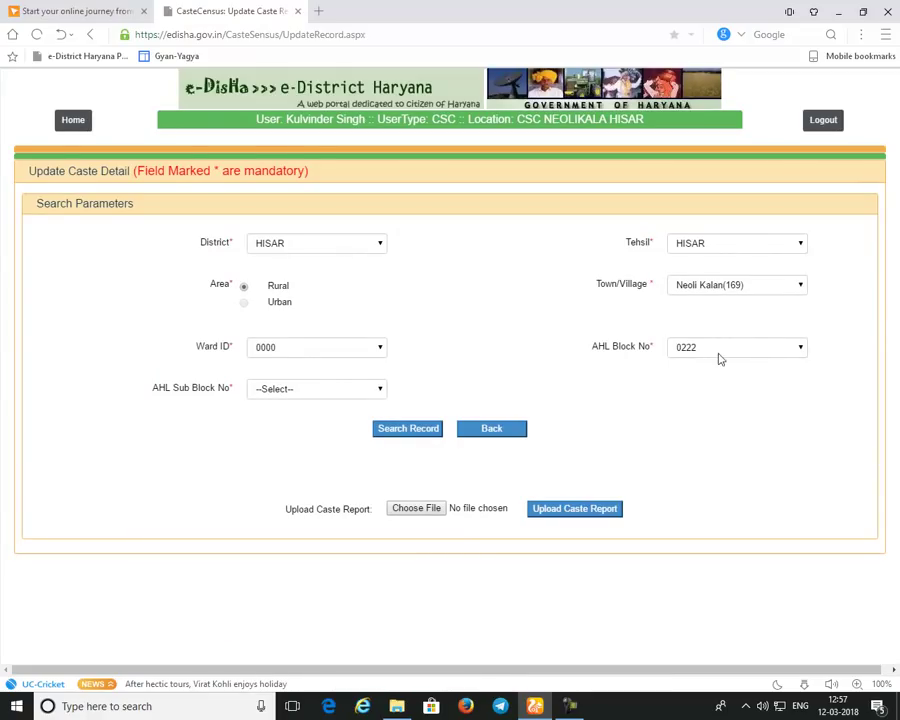
Check the block number on the first page of the neoli kalan caste survey report PDF.
left_click(838, 11)
double_click(607, 255)
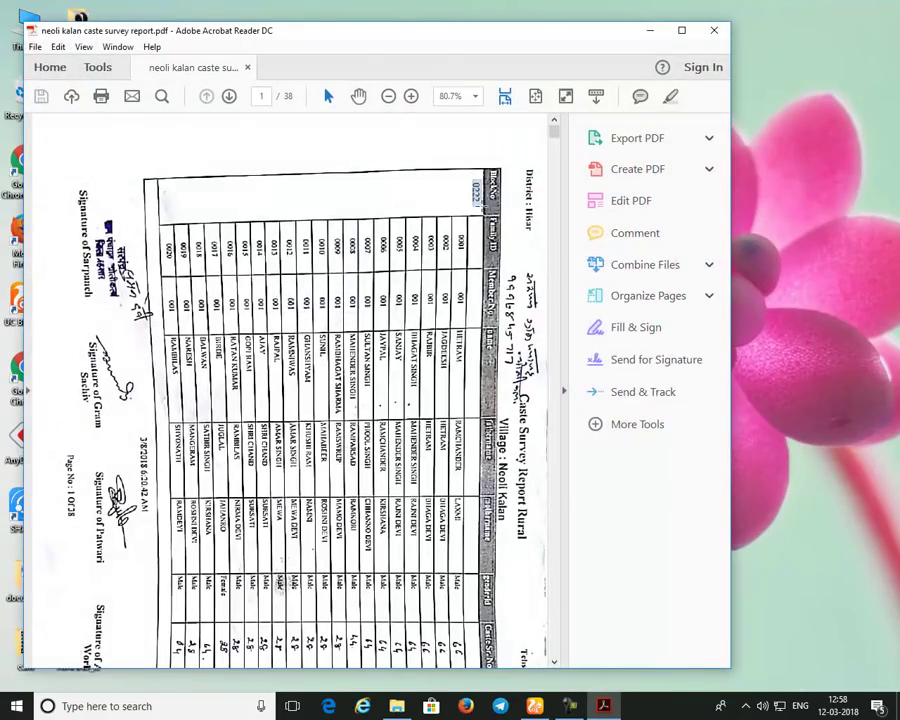
left_click(648, 30)
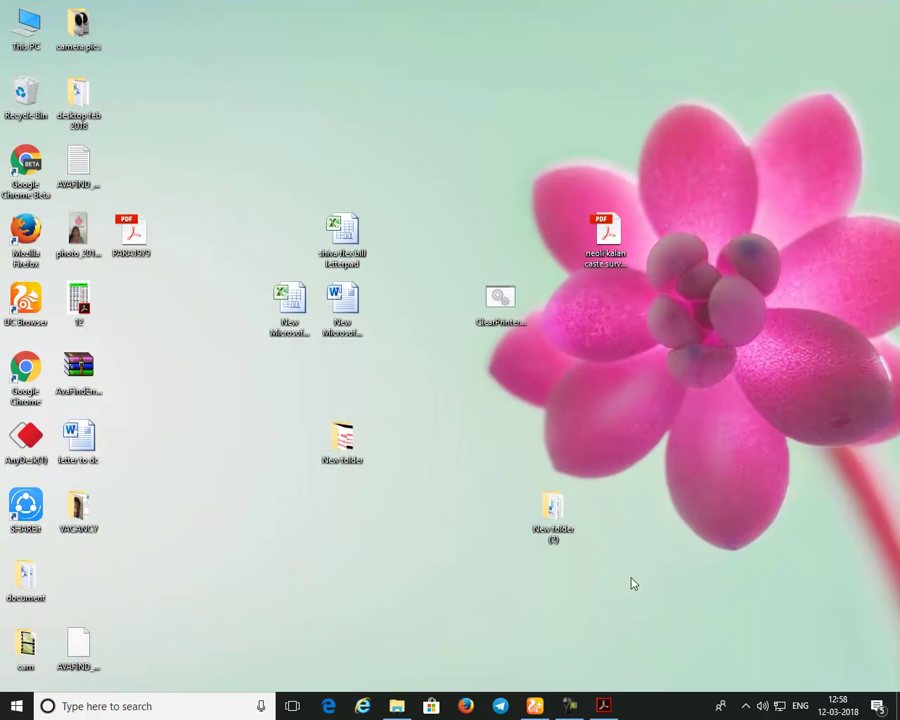
Return to the portal form in UC Browser, set the AHL Sub Block No to 0 and search for the records.
left_click(533, 705)
left_click(332, 389)
left_click(300, 414)
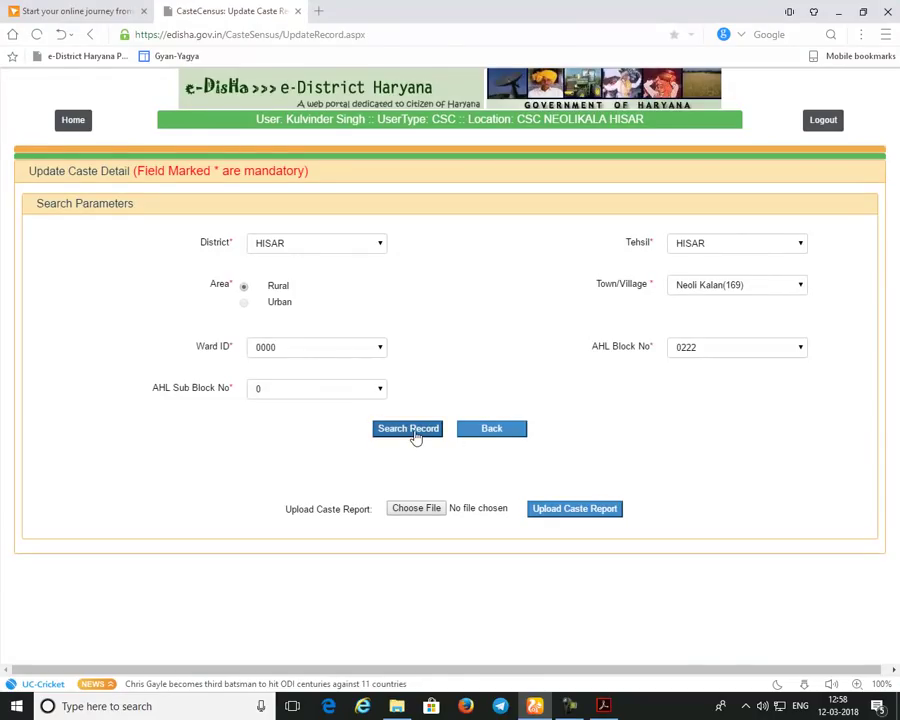
left_click(416, 434)
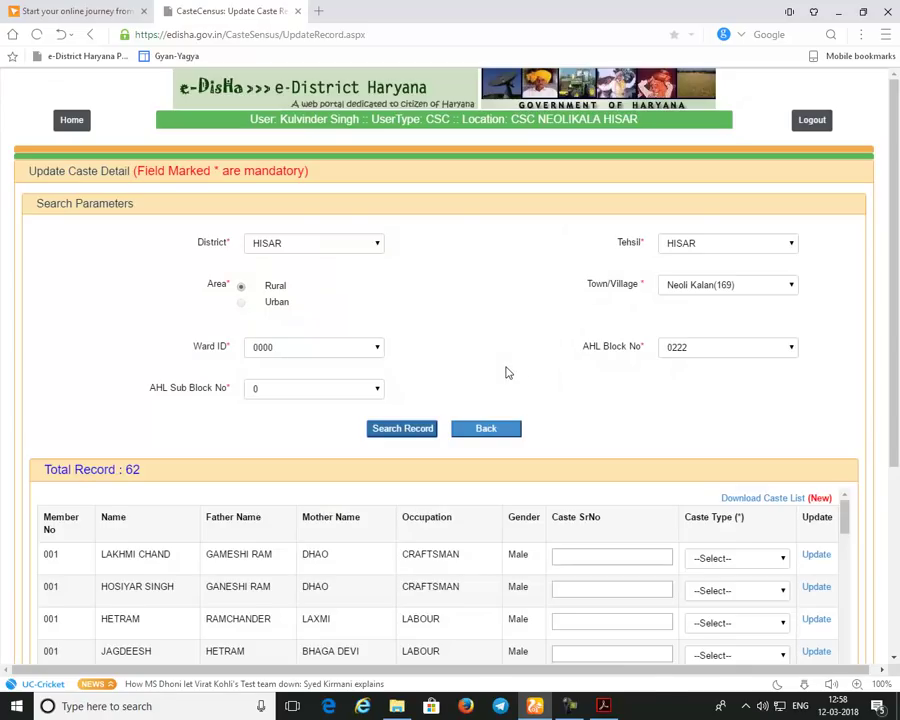
Compare the first name in the portal's record list with the names on the first page of the survey report PDF.
scroll(507, 373, "down", 3)
left_click(595, 414)
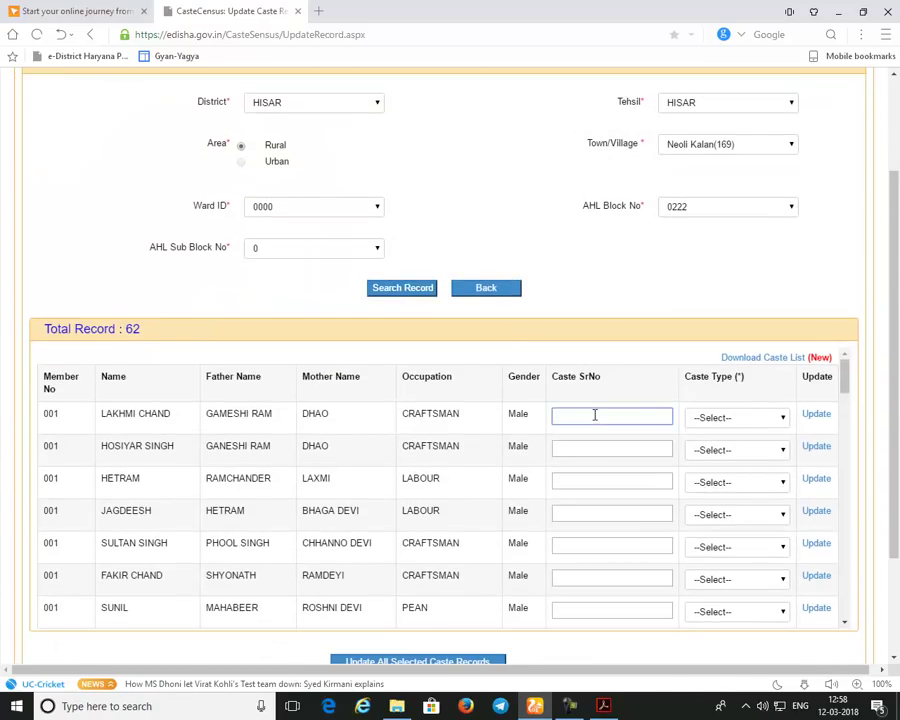
left_click_drag(102, 414, 174, 414)
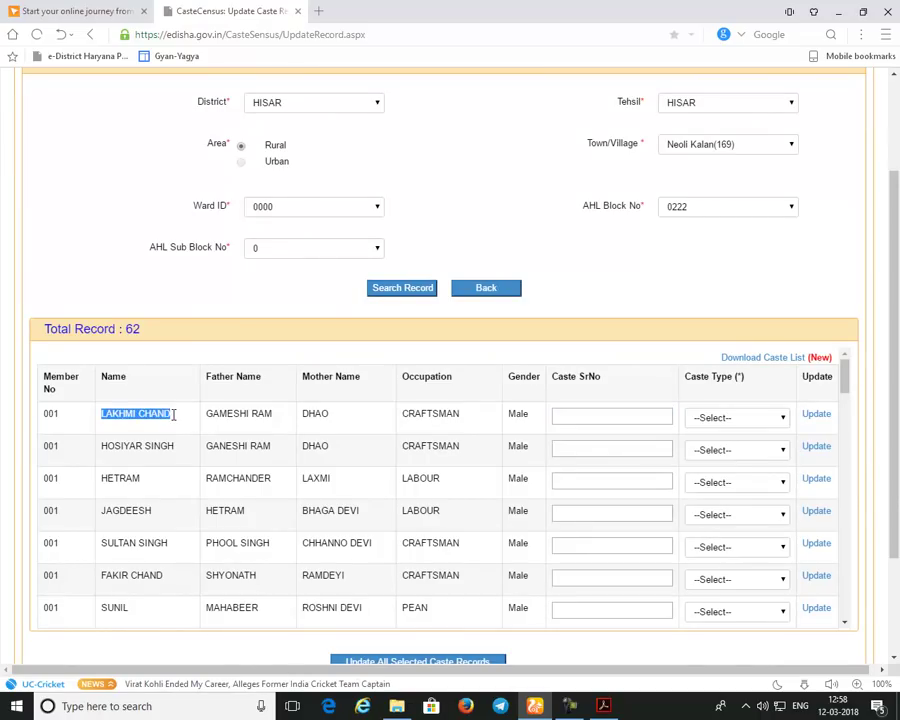
left_click(603, 706)
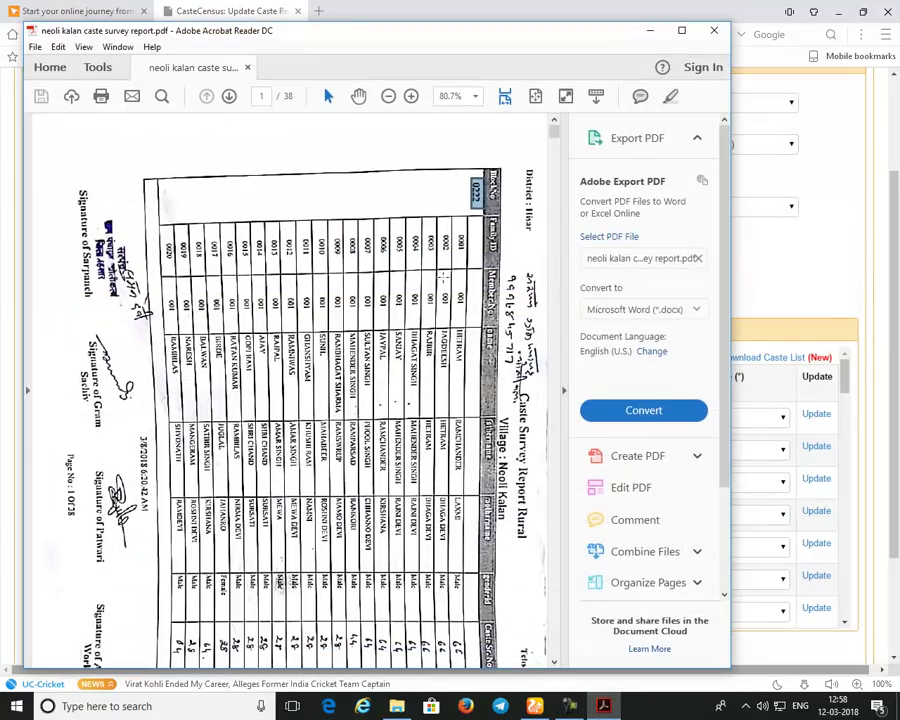
left_click_drag(462, 248, 458, 520)
left_click_drag(462, 250, 173, 545)
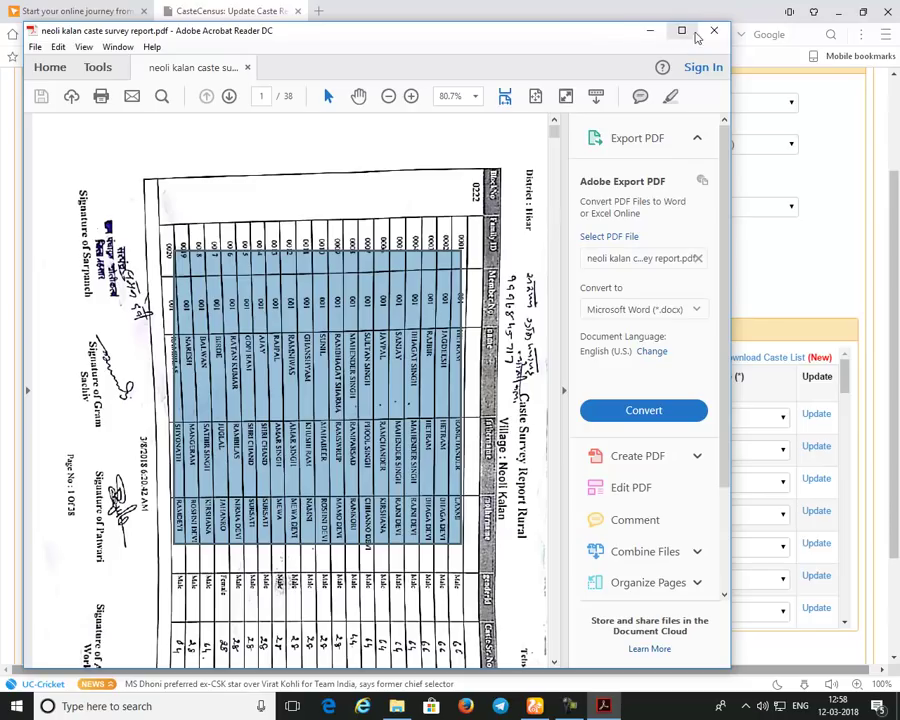
left_click(651, 31)
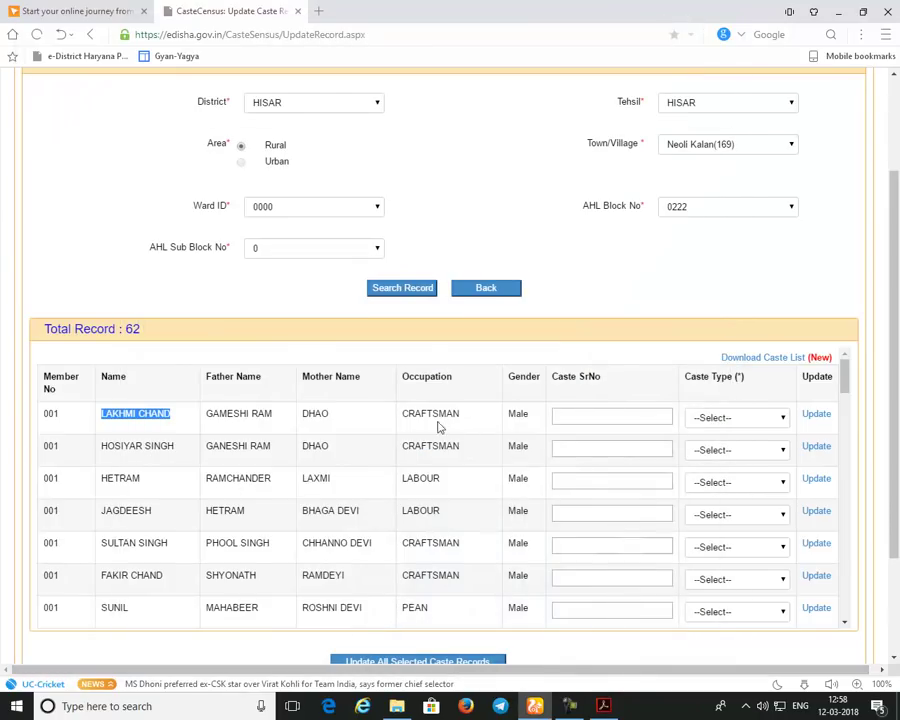
left_click(185, 426)
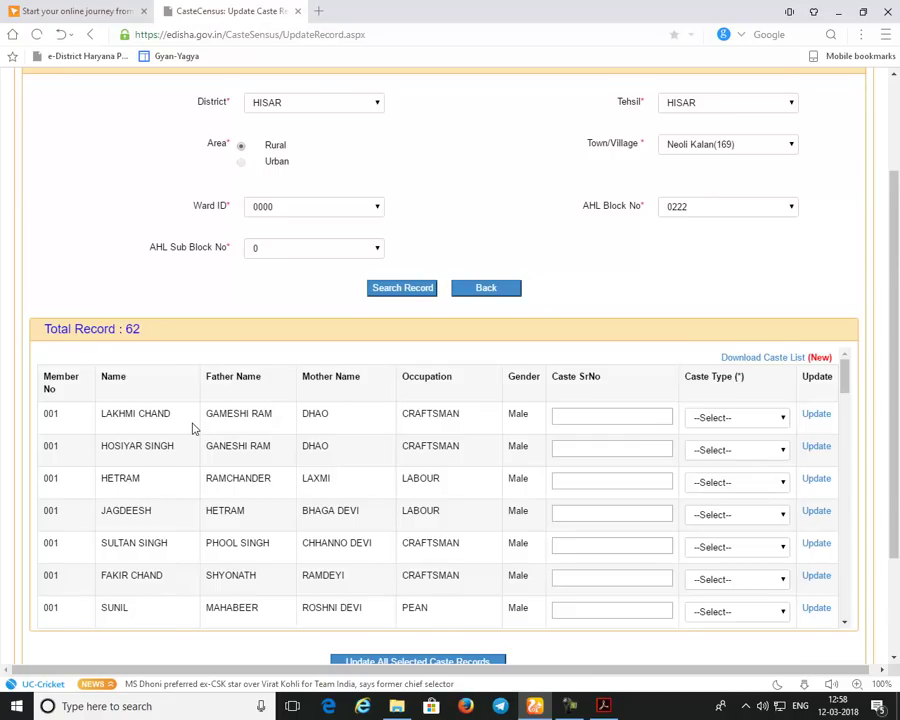
Search the portal page for the first person's name from the survey report and step through to the last match.
key("ctrl+f")
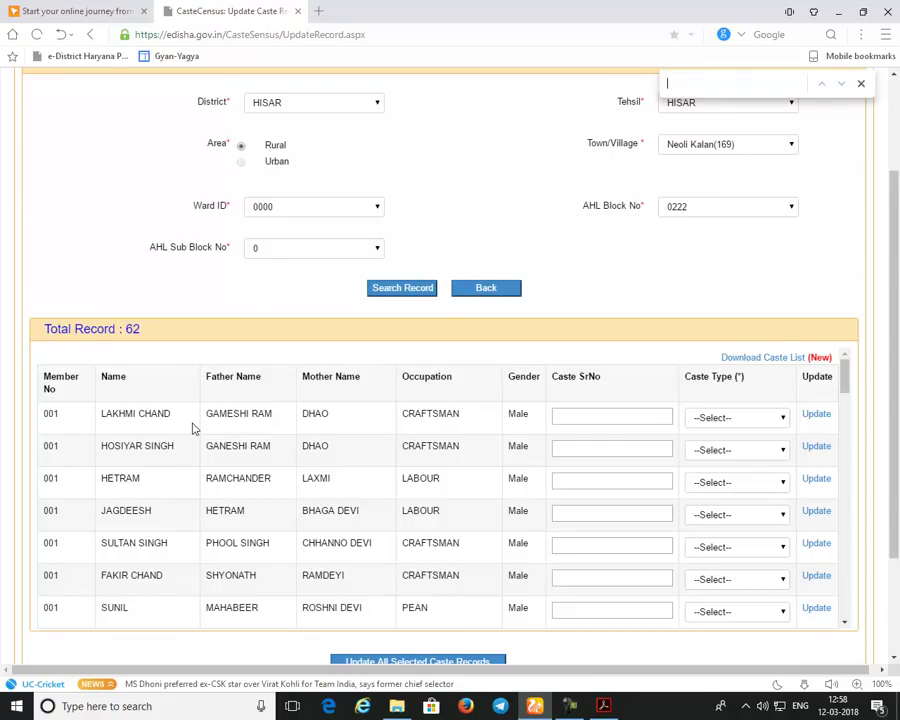
type("hetram")
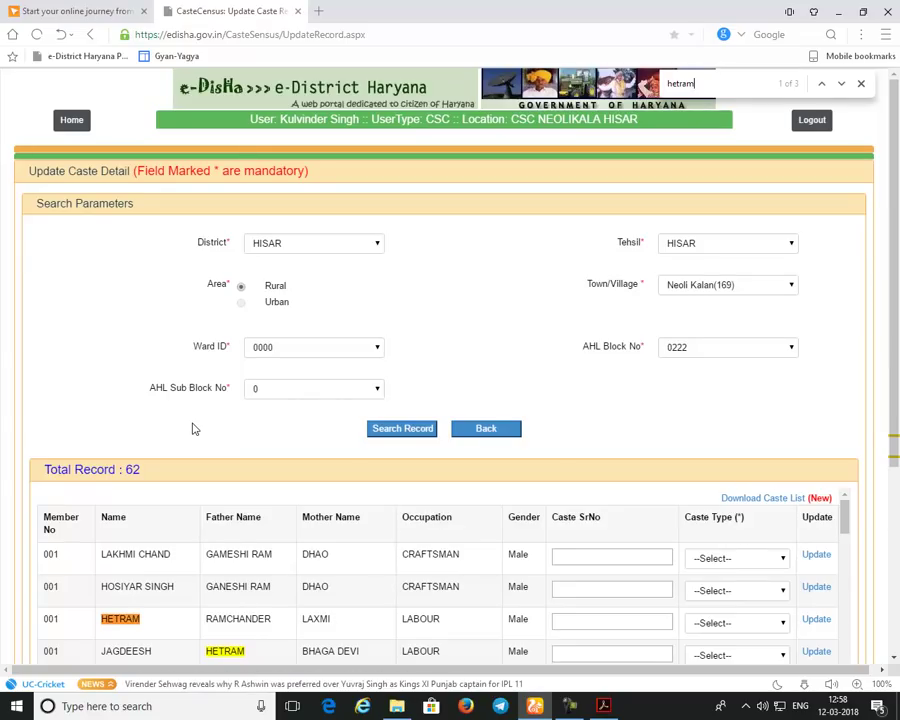
key("Return")
key("Return")
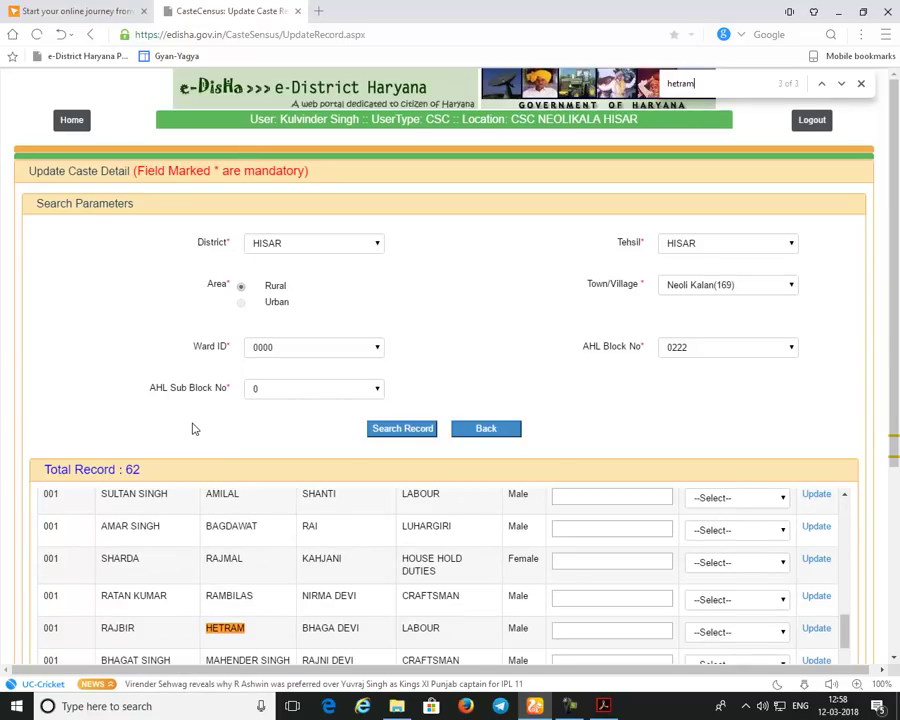
Set the first surveyed person's record to Caste SrNo 66 and Caste Type Jhangra-Brahman, Khati, Suthar, Dhiman-Brahmin.
key("Return")
left_click(574, 622)
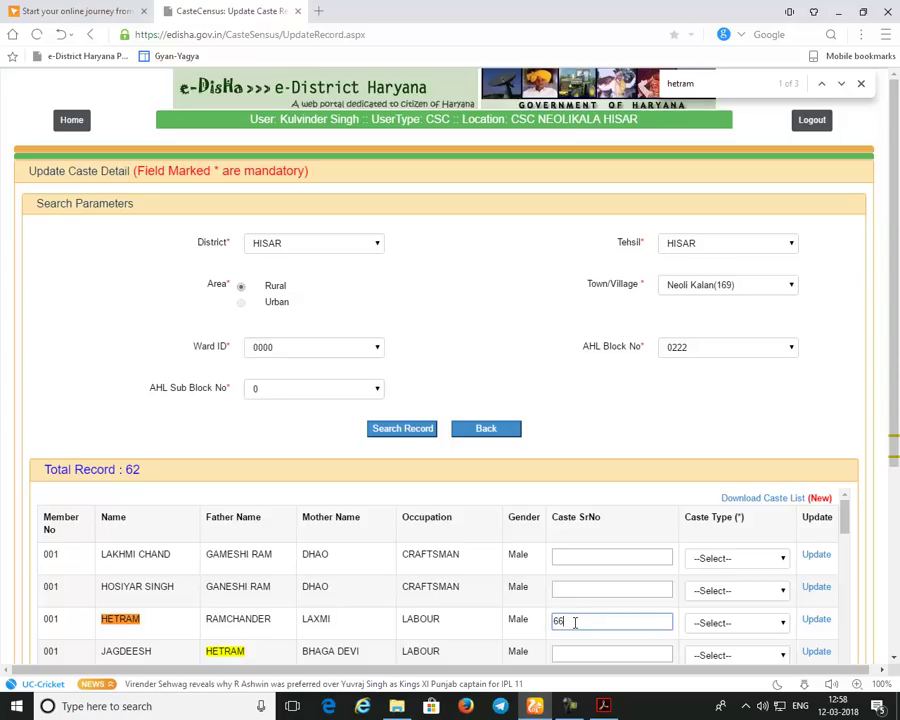
key("Tab")
key("k")
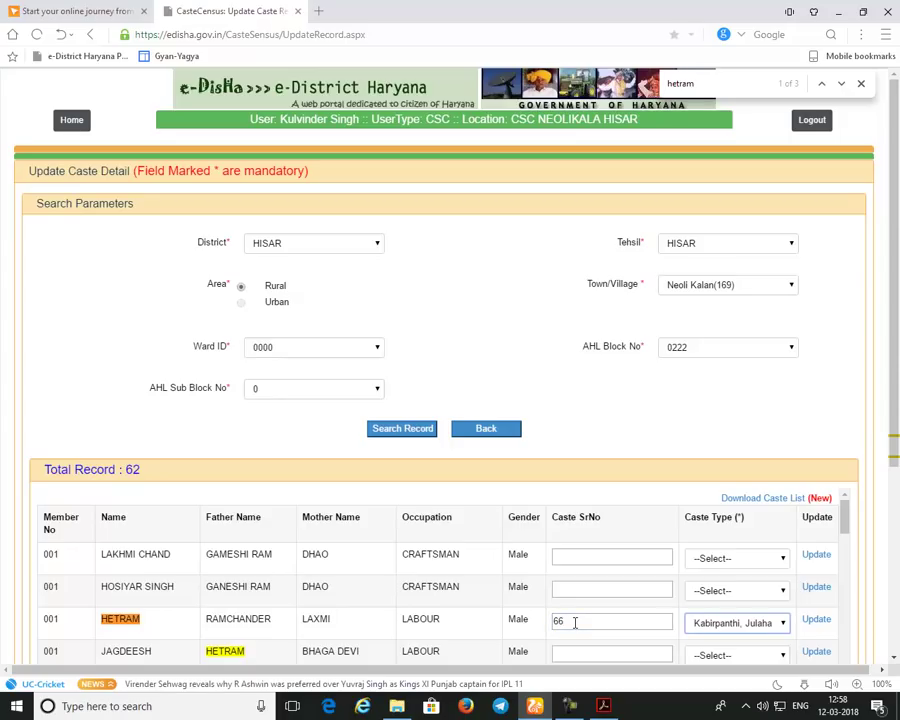
left_click(735, 622)
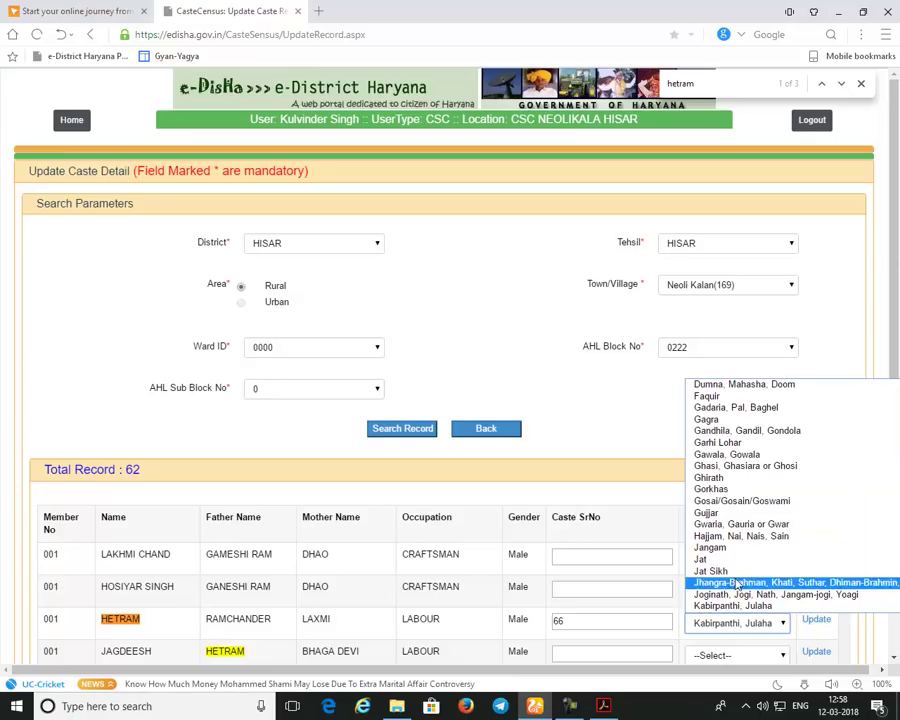
left_click(740, 583)
left_click(739, 622)
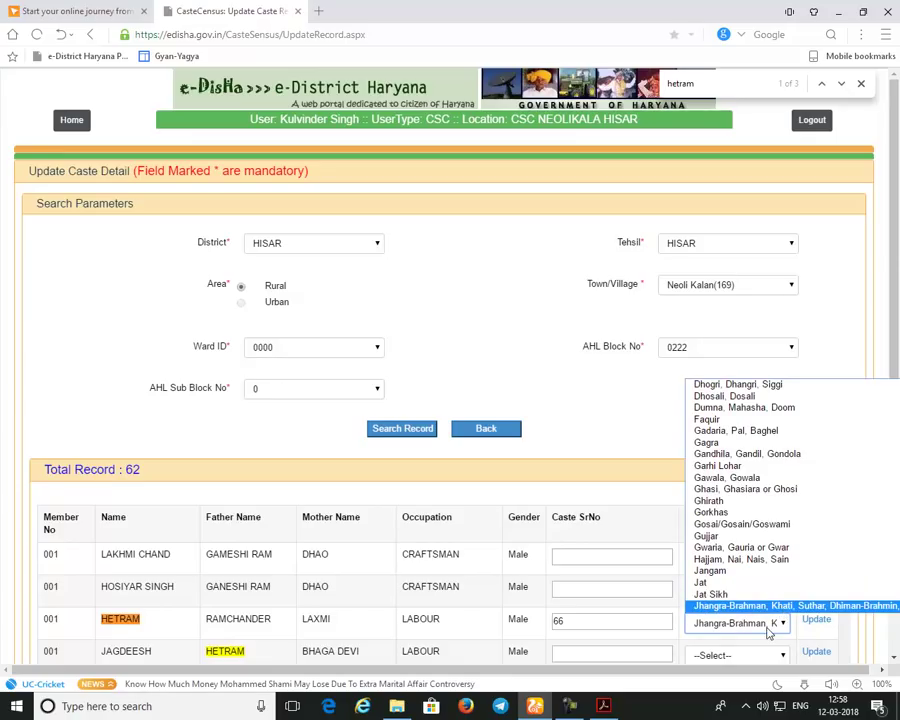
left_click(767, 628)
Check the handwritten caste number and caste type entries on page 1 of the survey report PDF in Adobe Acrobat Reader.
left_click(604, 704)
scroll(400, 537, "down", 3)
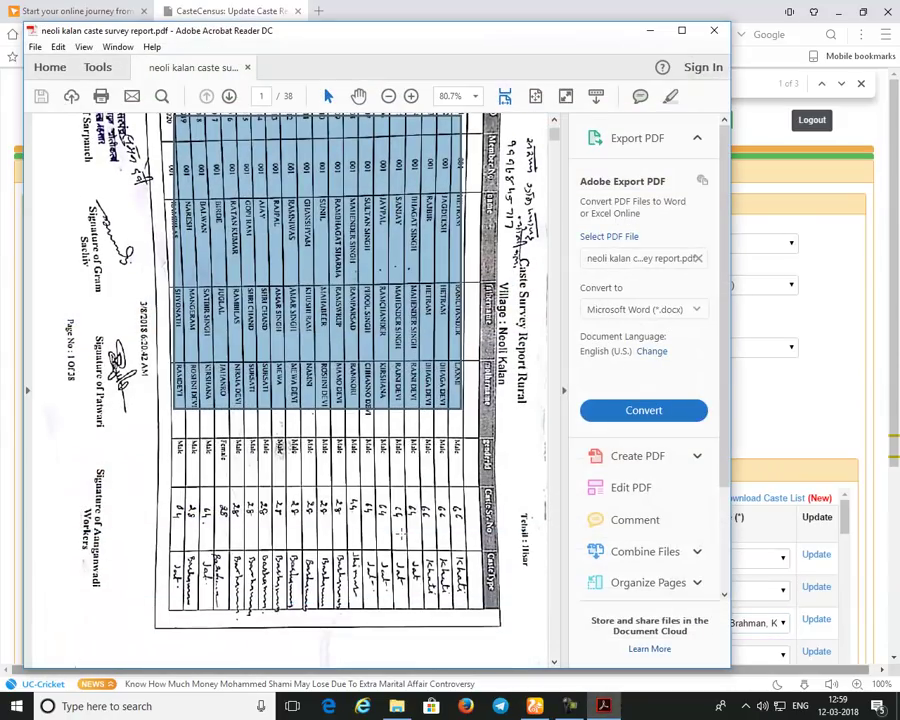
double_click(462, 578)
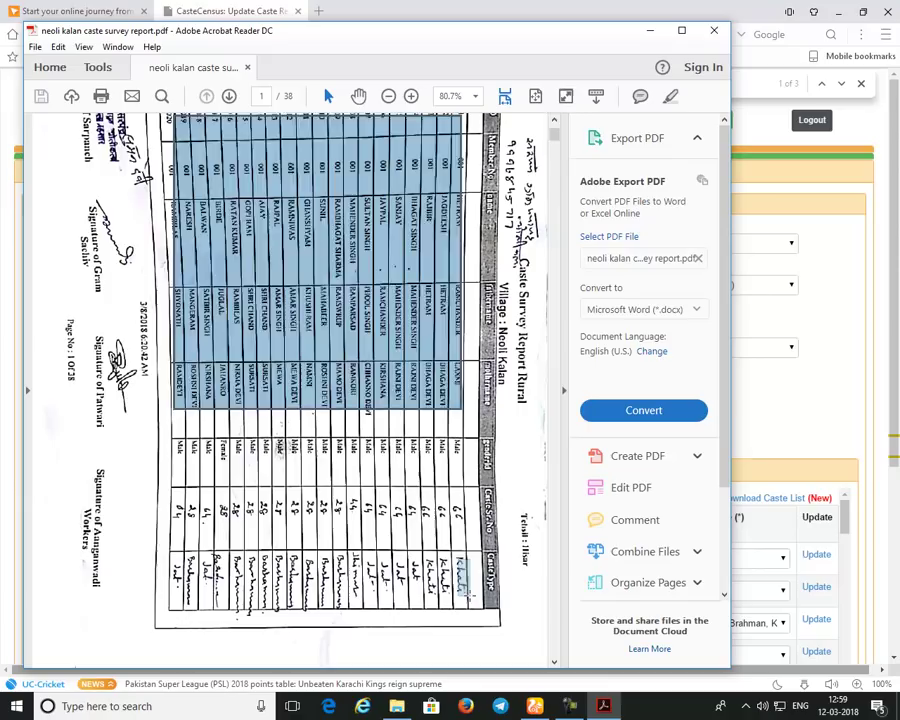
left_click(650, 31)
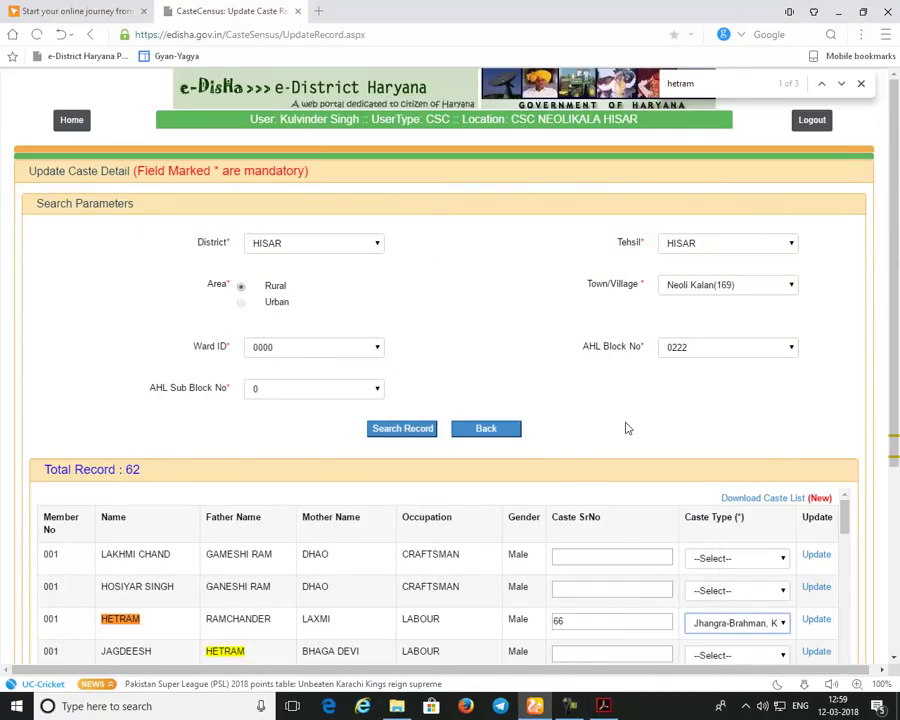
In the portal, find the report's second person by name and set Caste SrNo 66 and Caste Type Jhangra-Brahman, Khati, Suthar.
key("ctrl+f")
type("jagd")
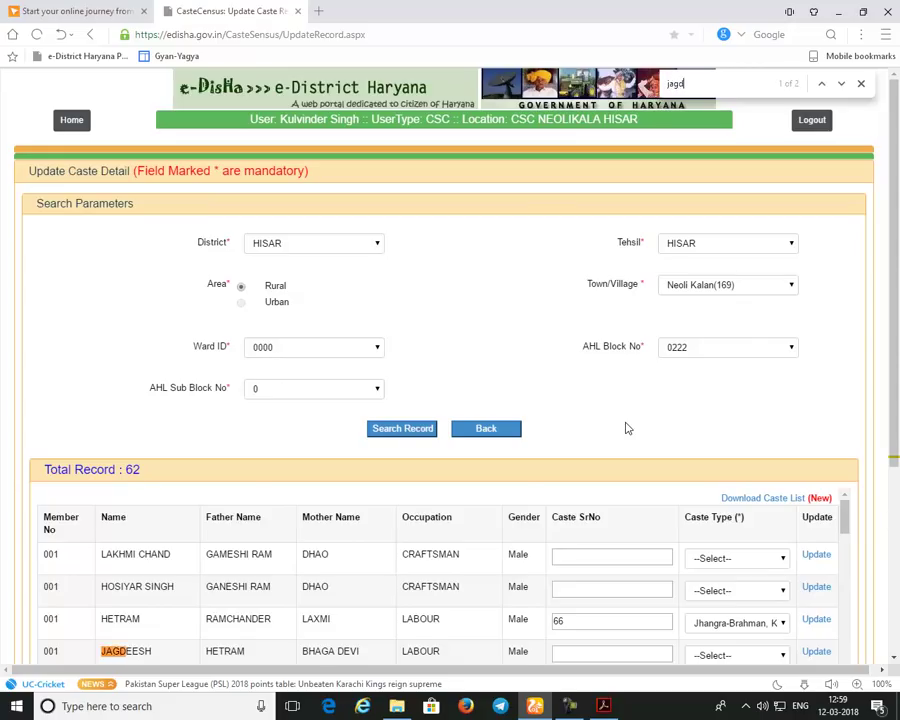
type("ish")
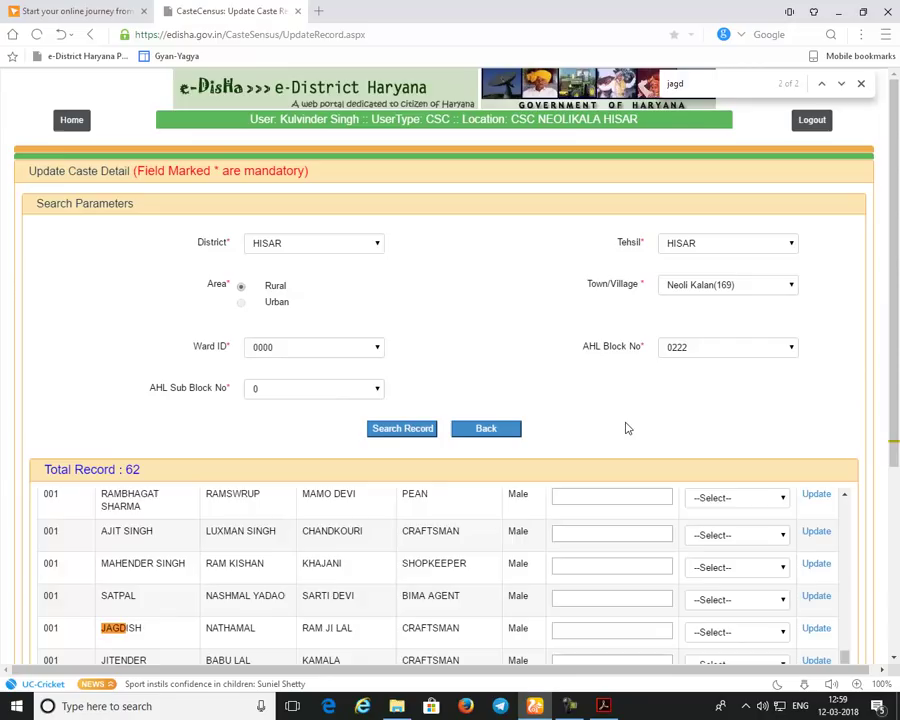
type("ee")
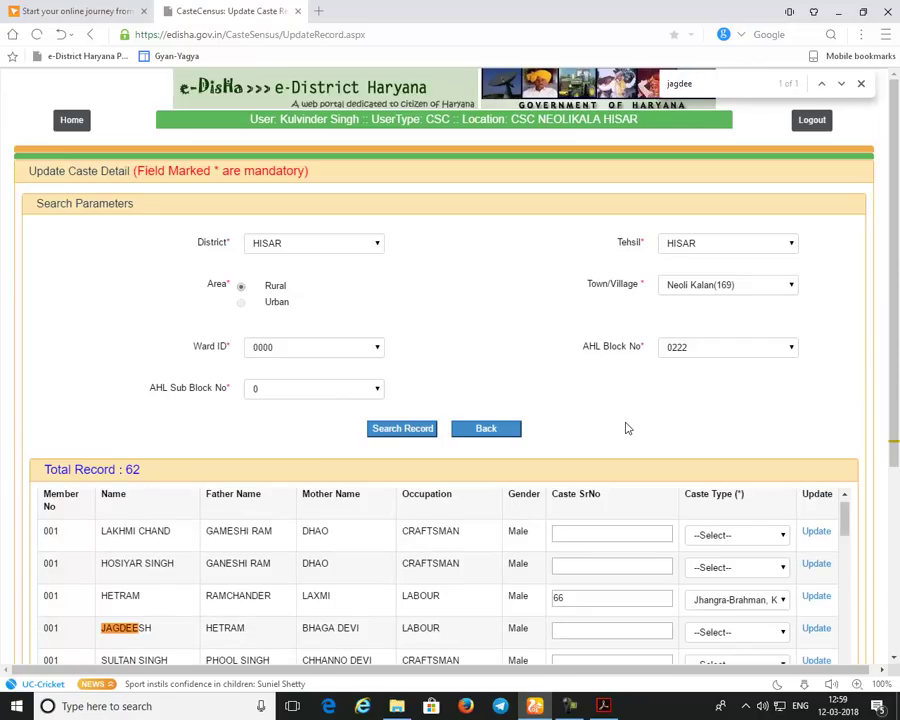
left_click(627, 628)
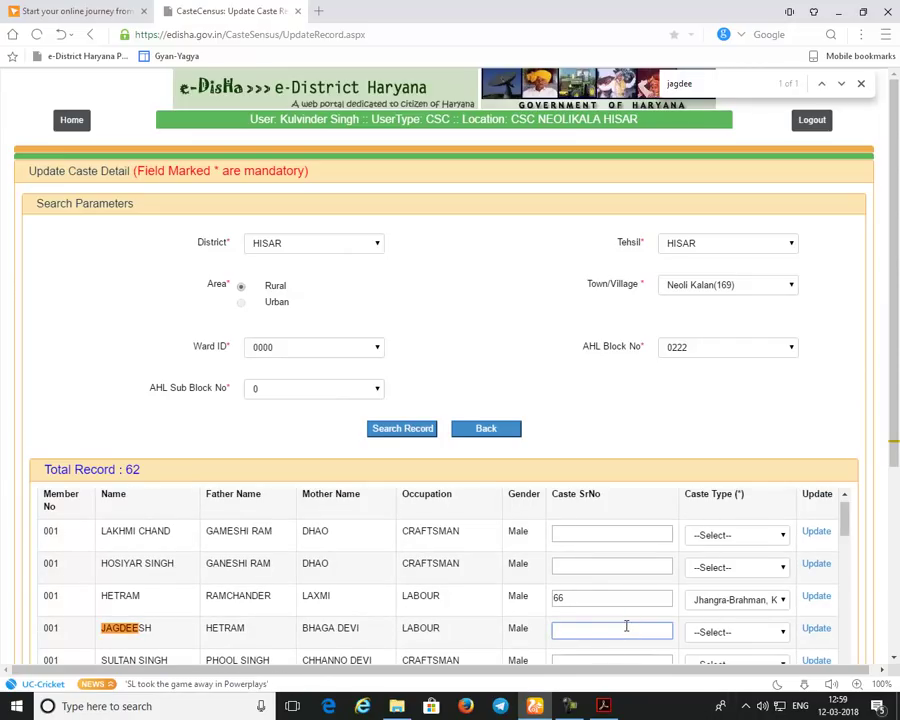
key("Tab")
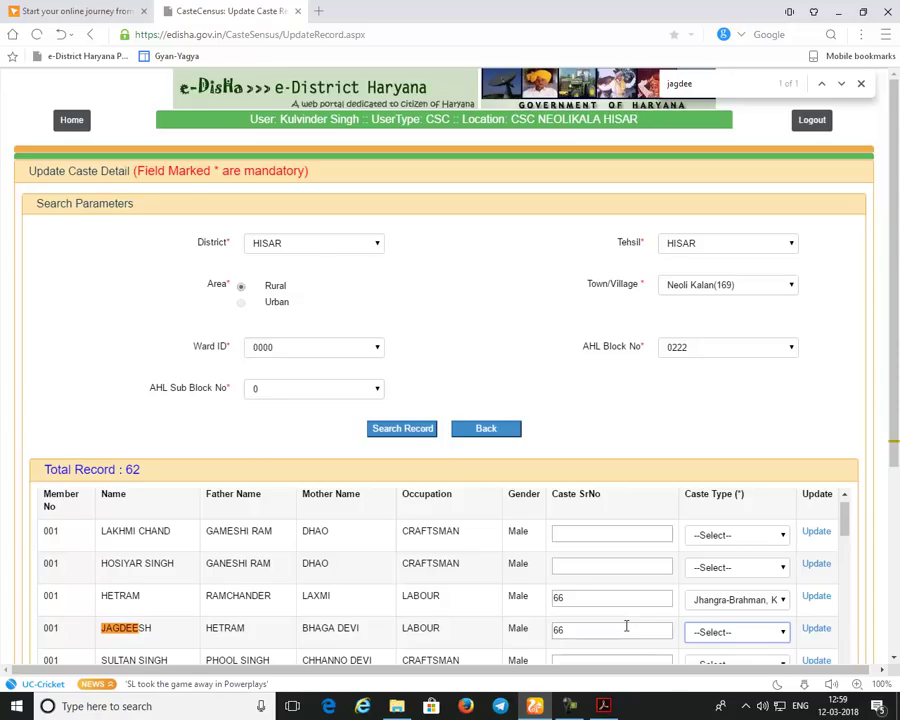
left_click(722, 634)
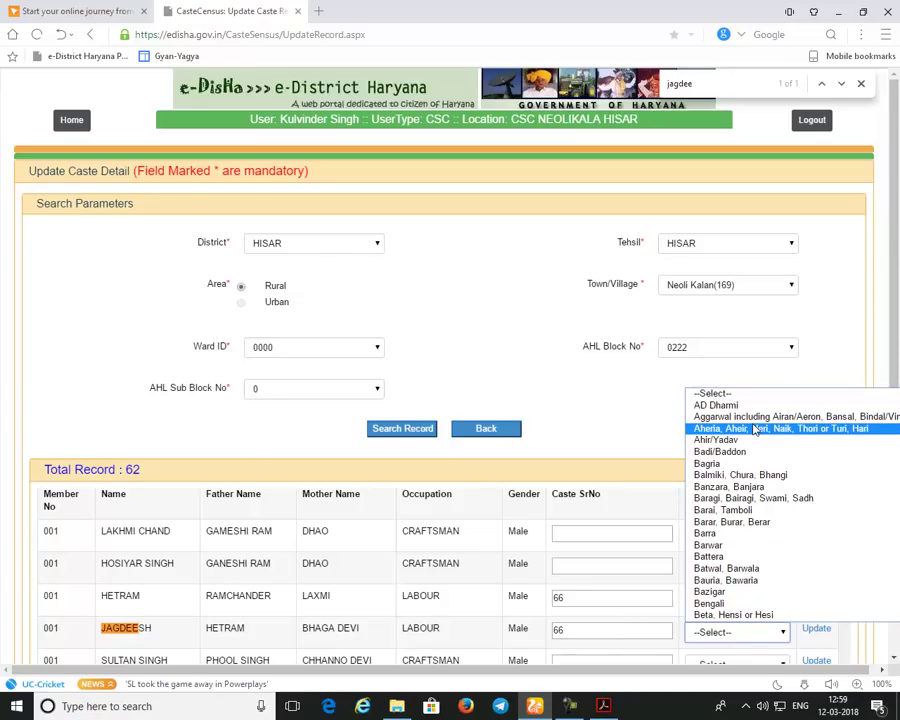
scroll(770, 440, "down", 10)
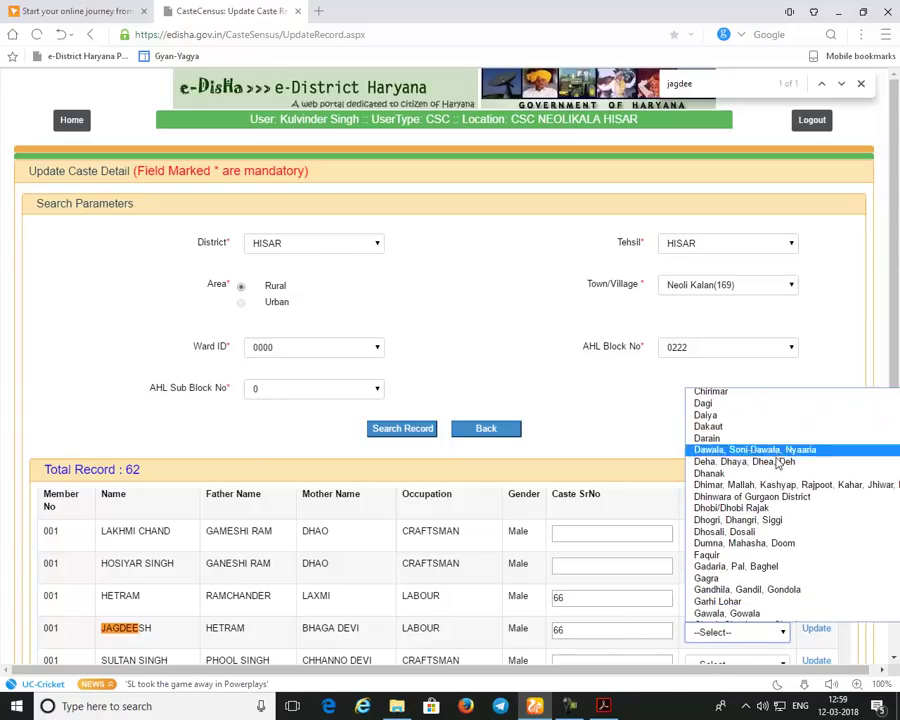
key("k")
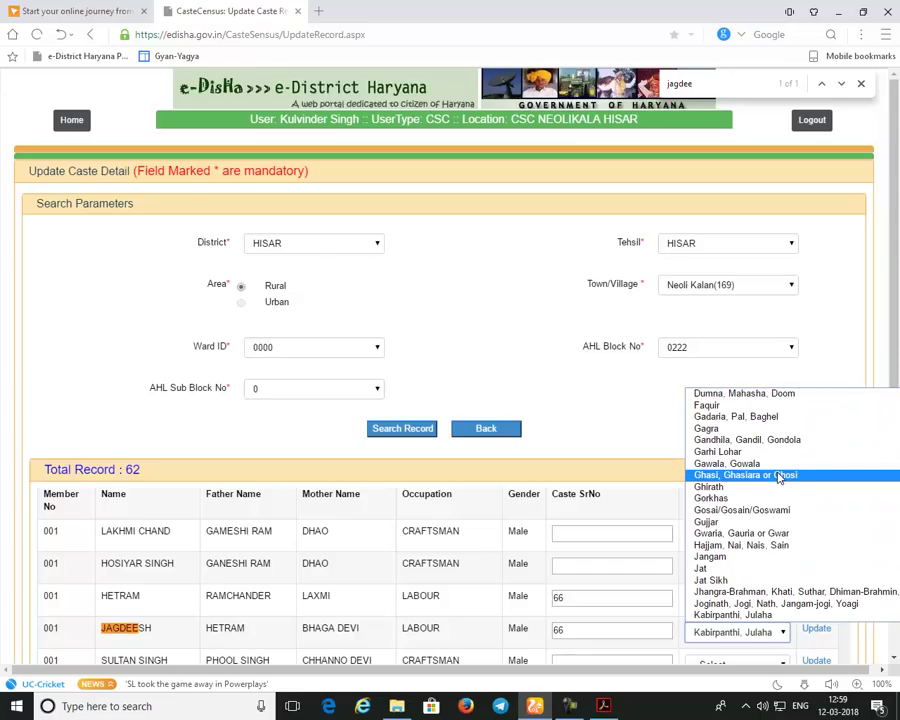
left_click(773, 594)
scroll(649, 618, "down", 1)
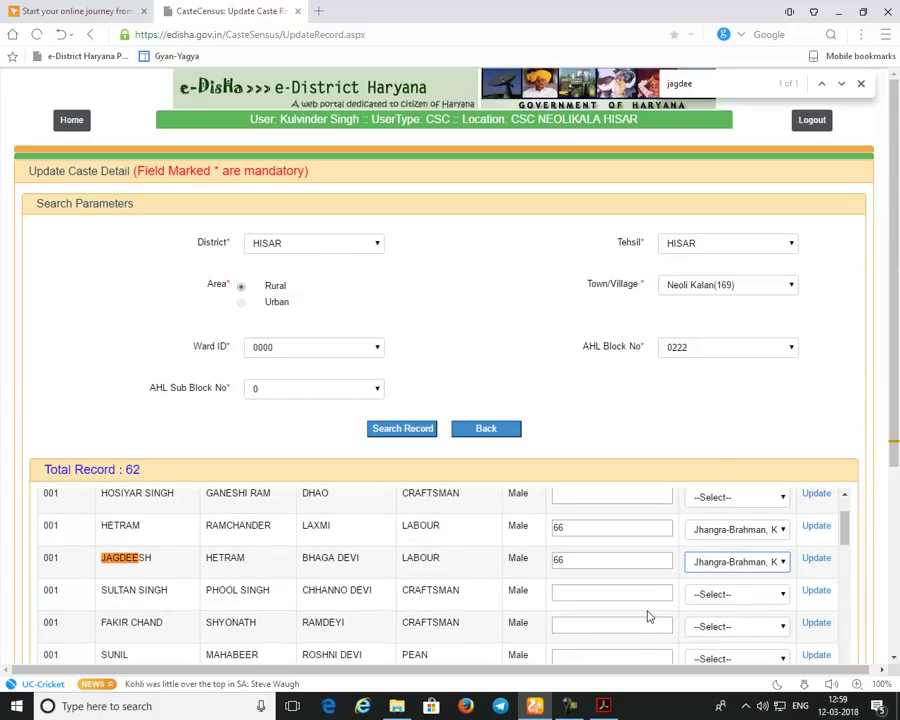
Find the report's third person in the record list and enter Caste SrNo 66 with Caste Type Jhangra-Brahman, Khati, Suthar.
key("ctrl+f")
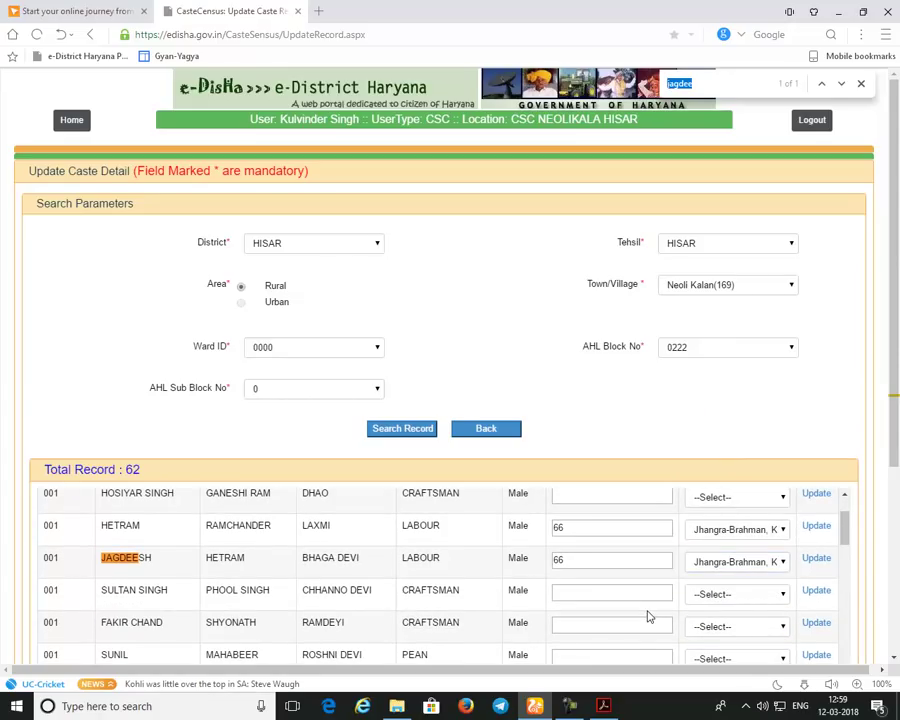
type("raj")
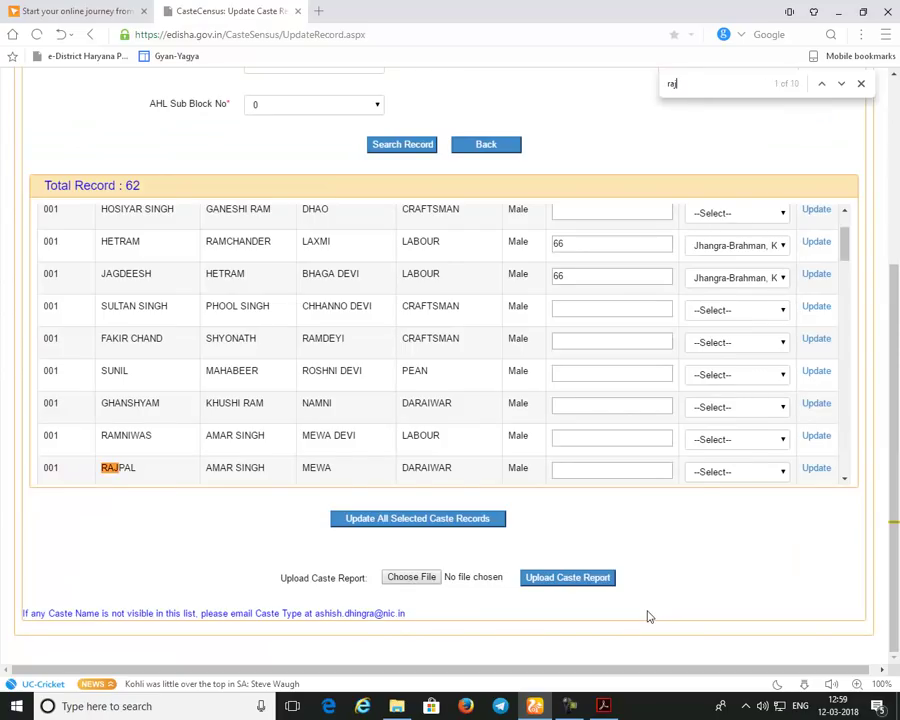
type("bir")
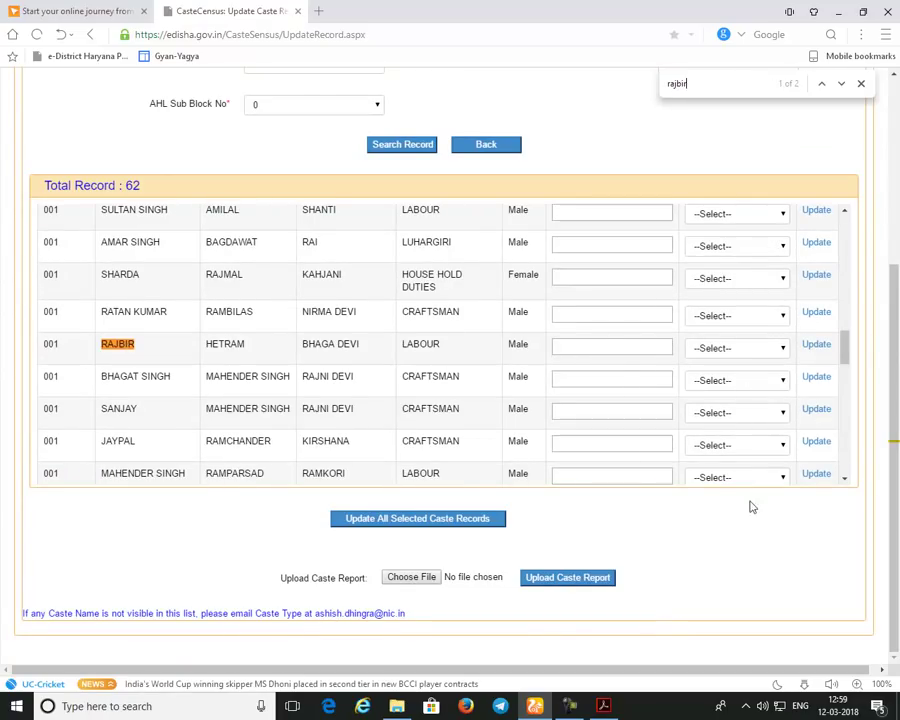
left_click(611, 346)
left_click(733, 352)
key("k")
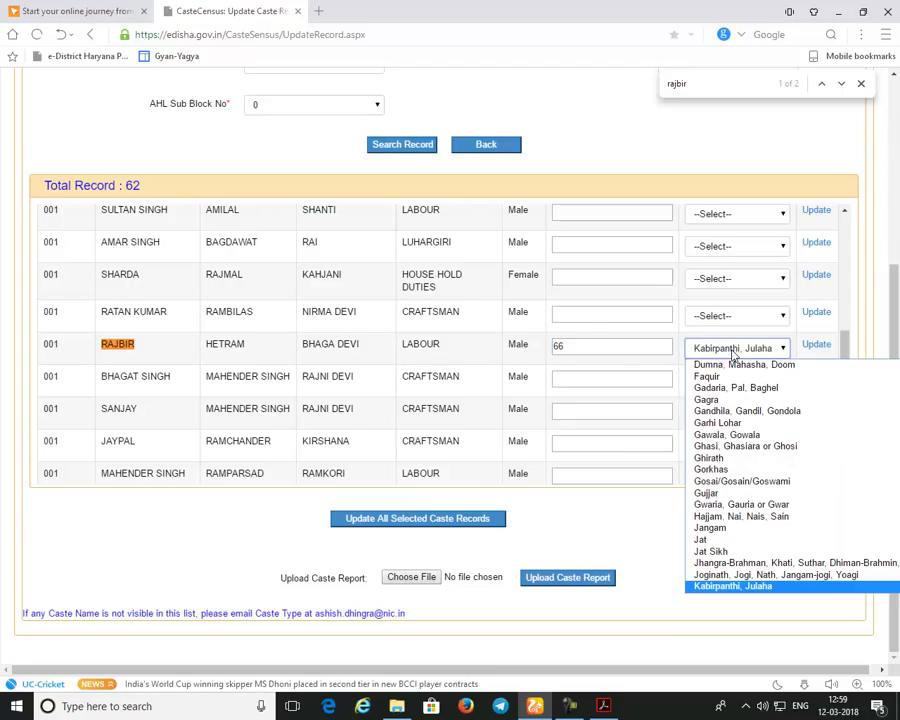
left_click(745, 563)
left_click(721, 354)
left_click(721, 354)
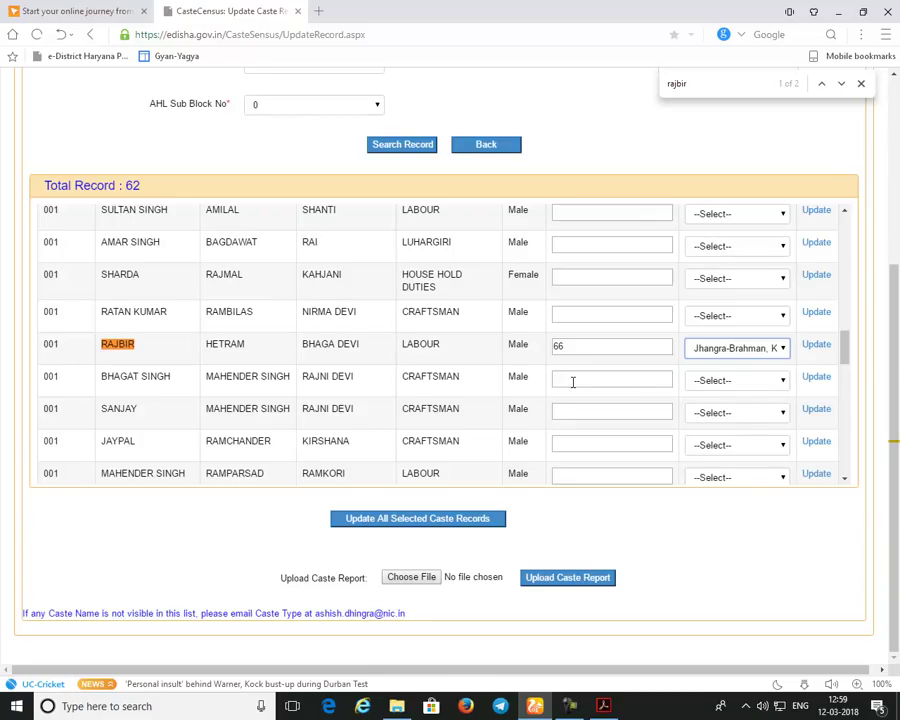
Set Caste SrNo 64 and Caste Type Jat for the report's fourth person, in the row directly below the last completed record.
left_click(573, 381)
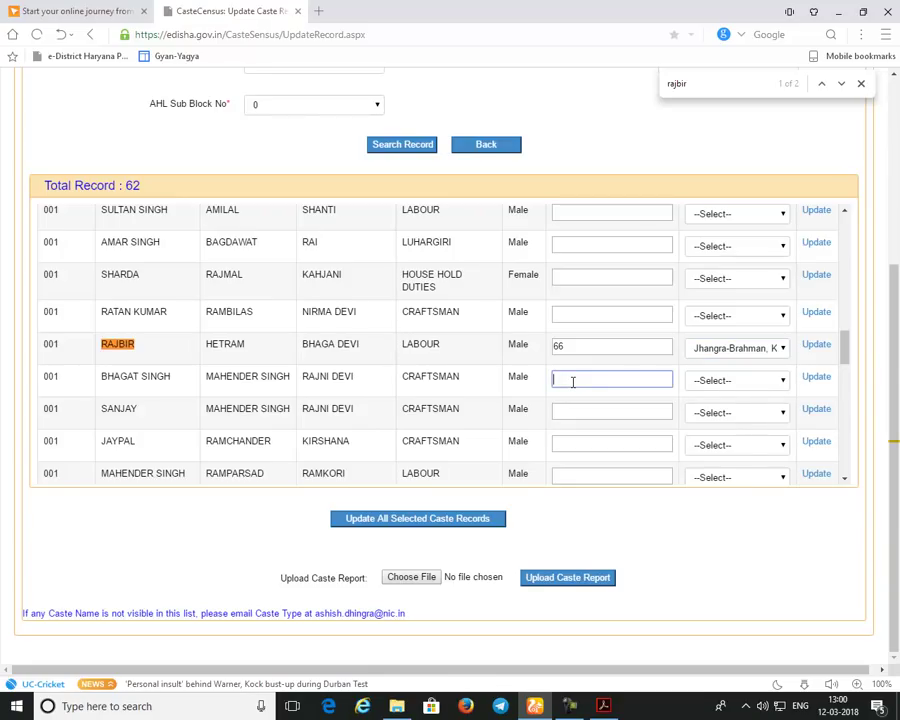
key("Tab")
key("j")
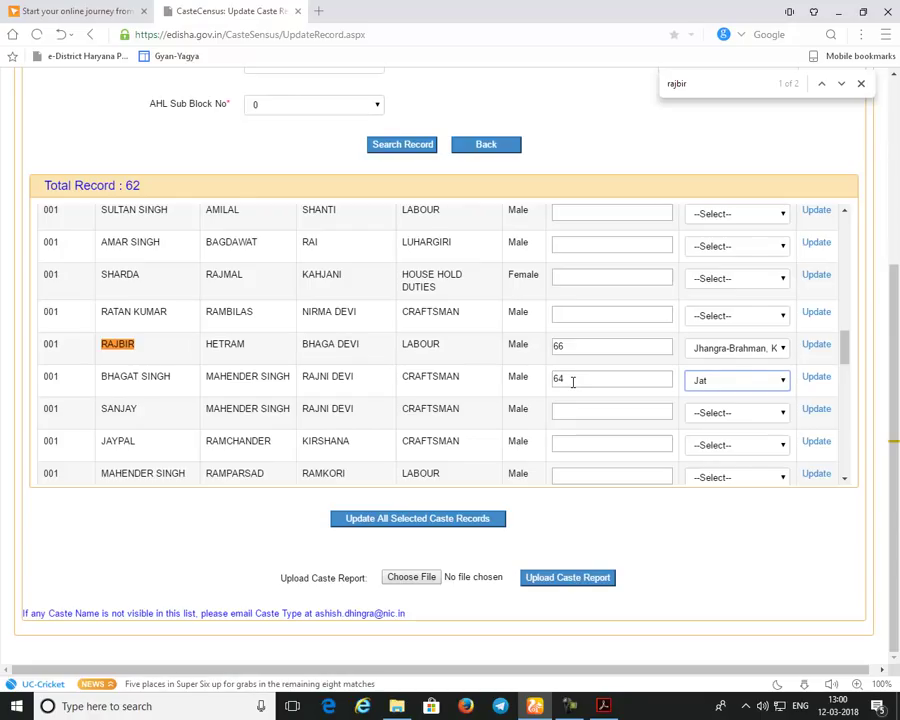
Find the report's fifth person by name and set that record to Caste SrNo 64 and Caste Type Jat.
key("ctrl+f")
type("san")
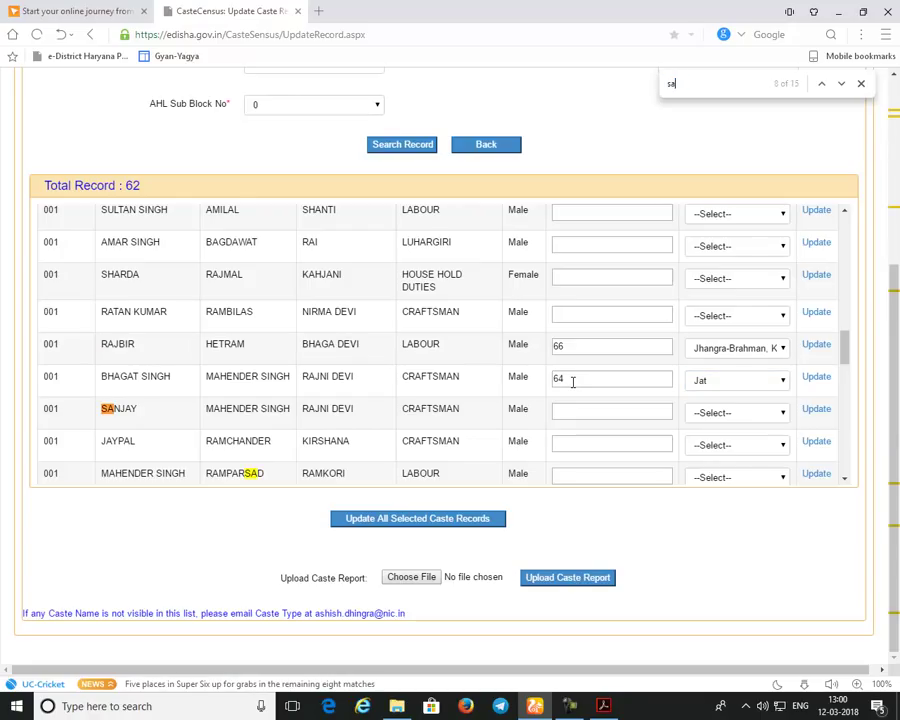
left_click(576, 411)
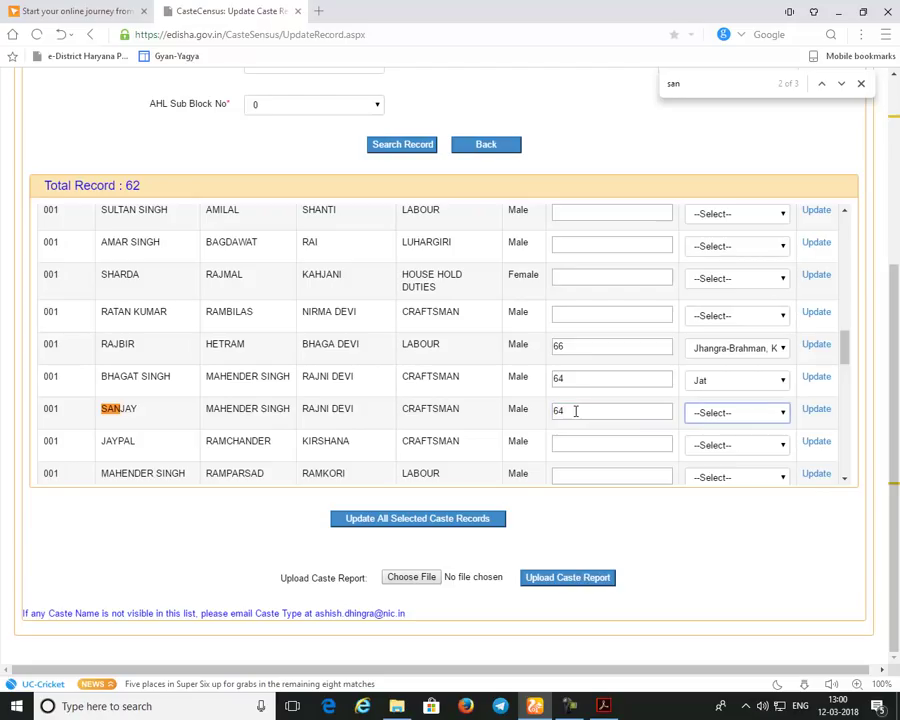
key("Tab")
type("jat")
Fill in the following row, the report's sixth person, with Caste SrNo 64 and Caste Type Jat.
left_click(579, 442)
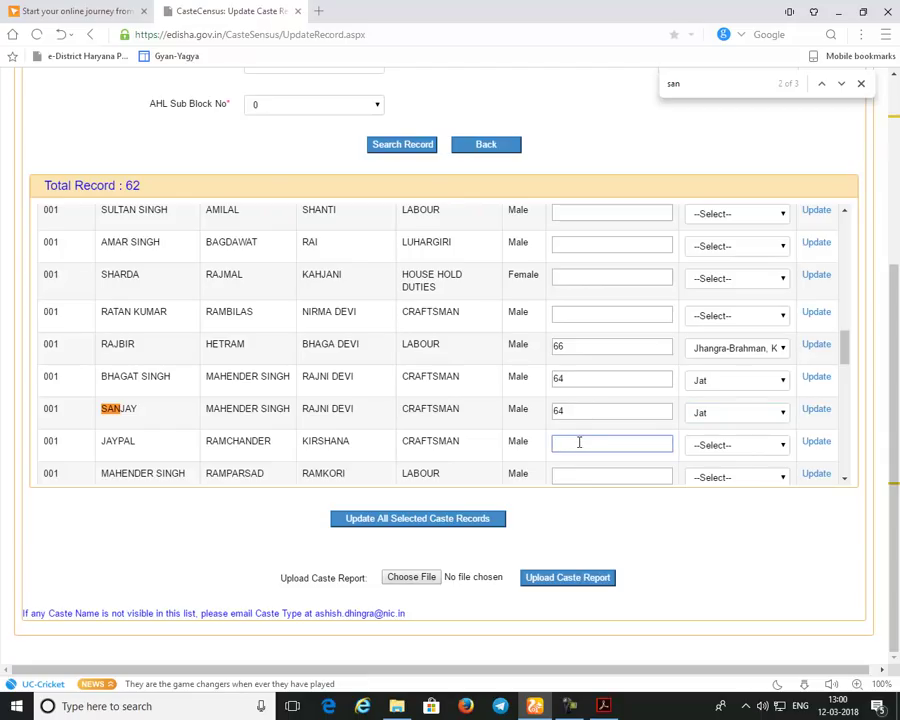
key("Tab")
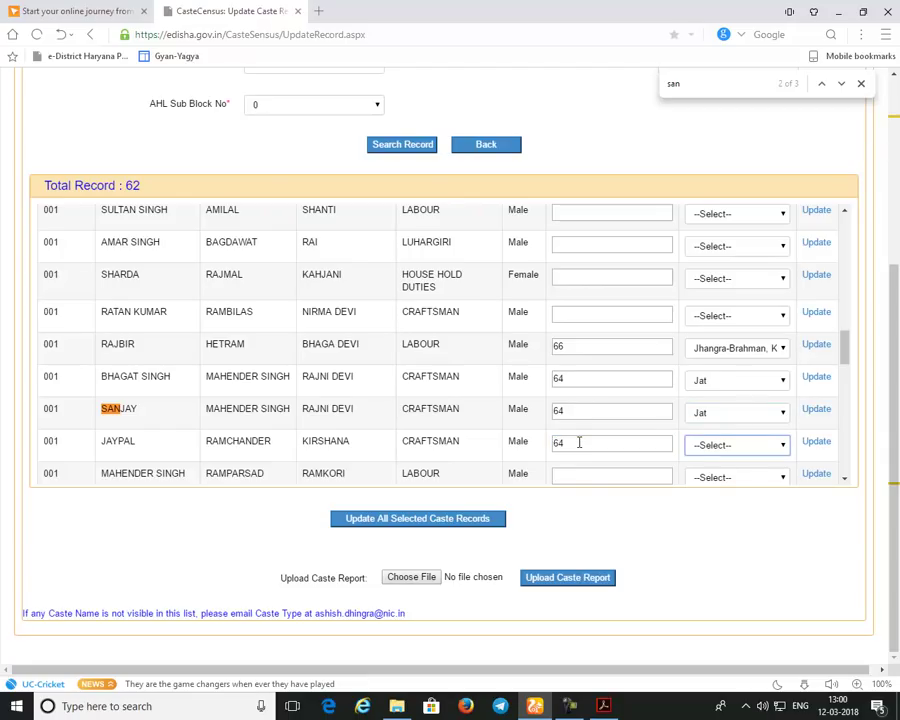
type("jat")
Find the report's seventh person in the record list and enter Caste SrNo 64 with Caste Type Jat.
key("ctrl+f")
type("sultan")
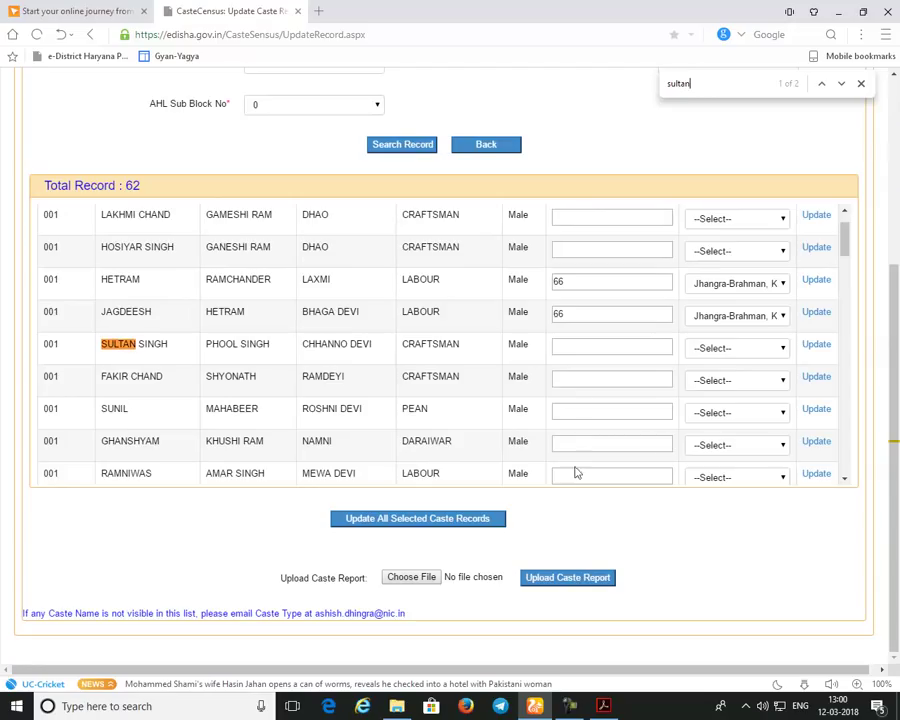
left_click(577, 347)
type("64")
key("Tab")
type("jat")
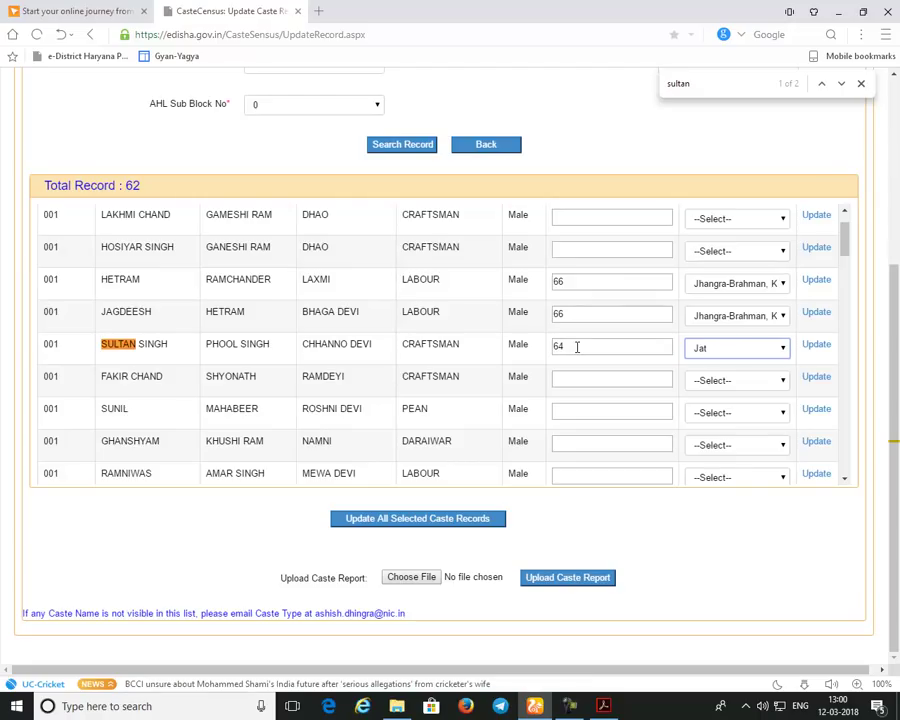
Search the record list for the report's eighth person and switch to the survey report PDF.
key("ctrl+f")
type("mah")
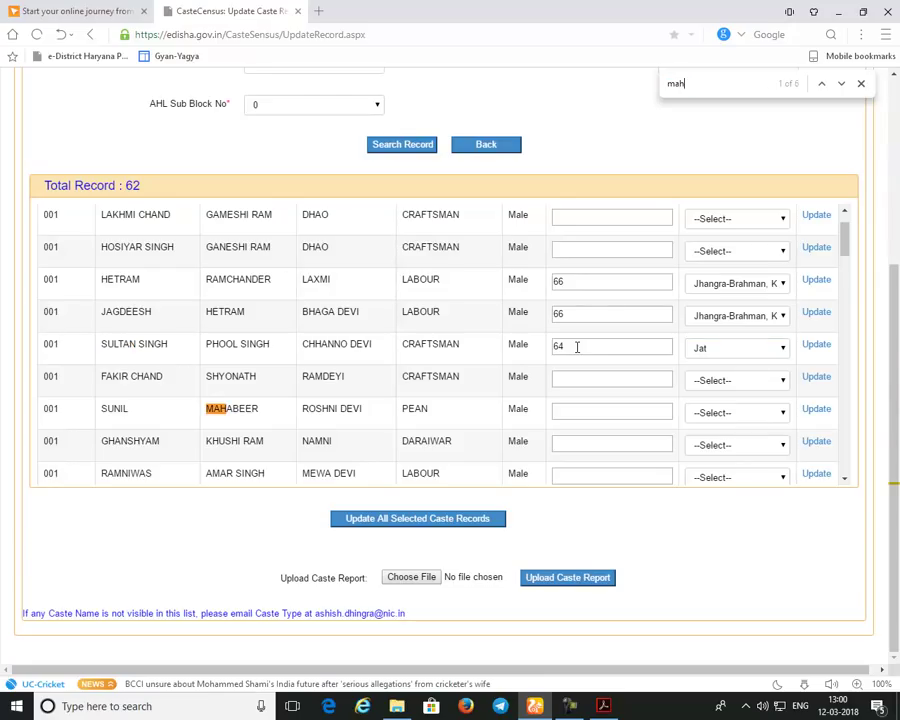
type("ender")
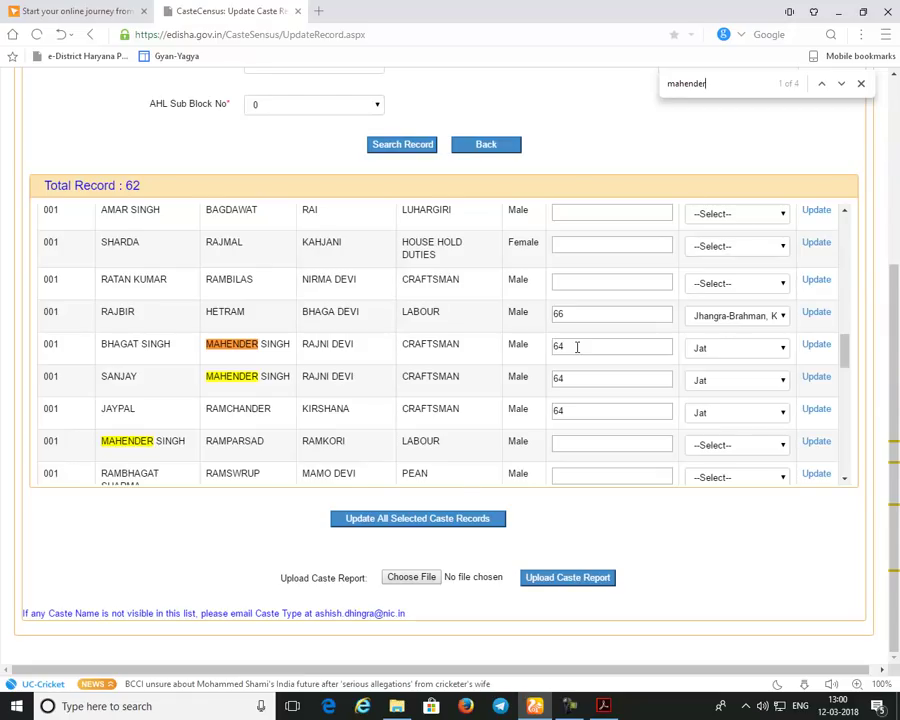
left_click(604, 706)
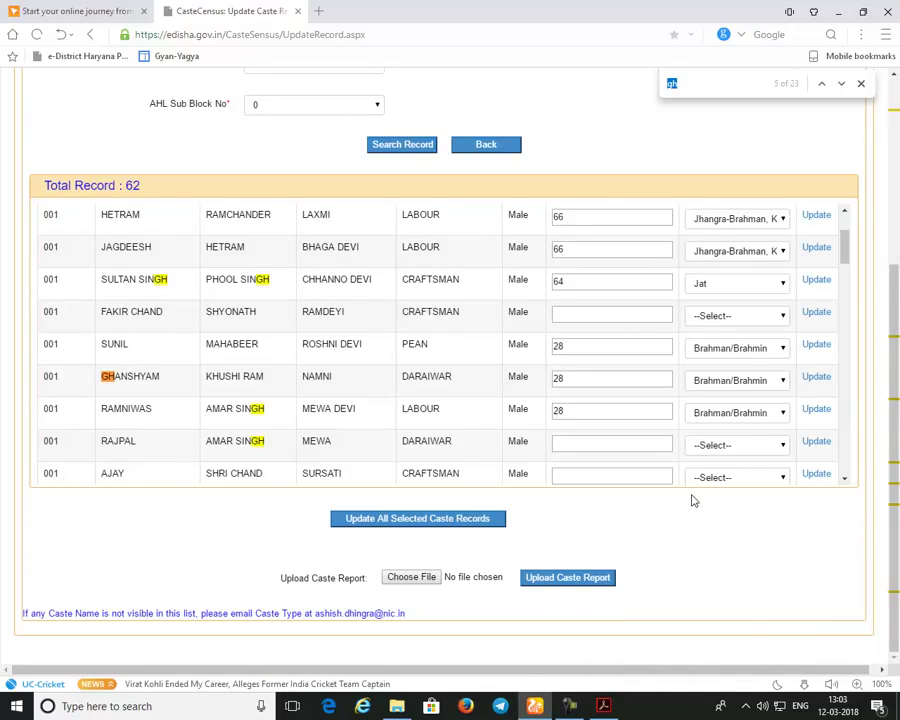
Find the report's next person by name and set that record to Caste SrNo 28 and Caste Type Brahman/Brahmin.
type("rajpal")
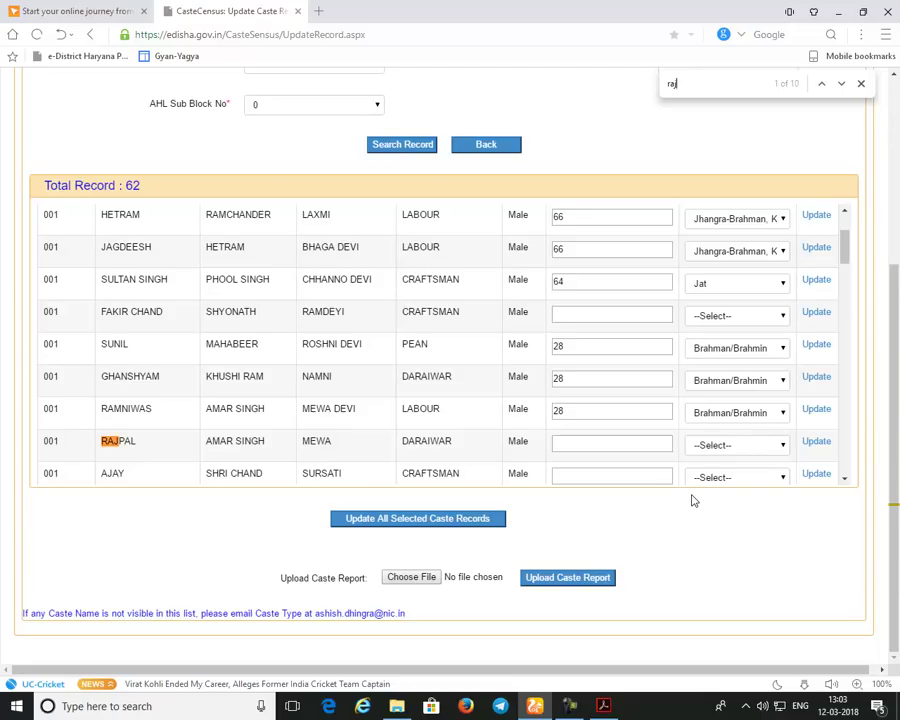
left_click(626, 443)
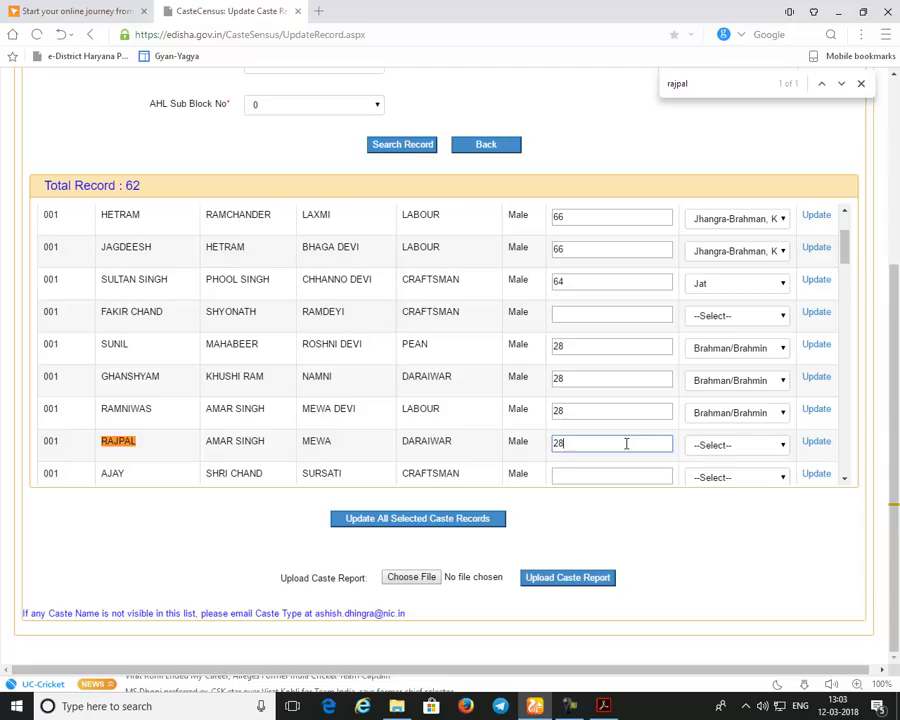
left_click(702, 447)
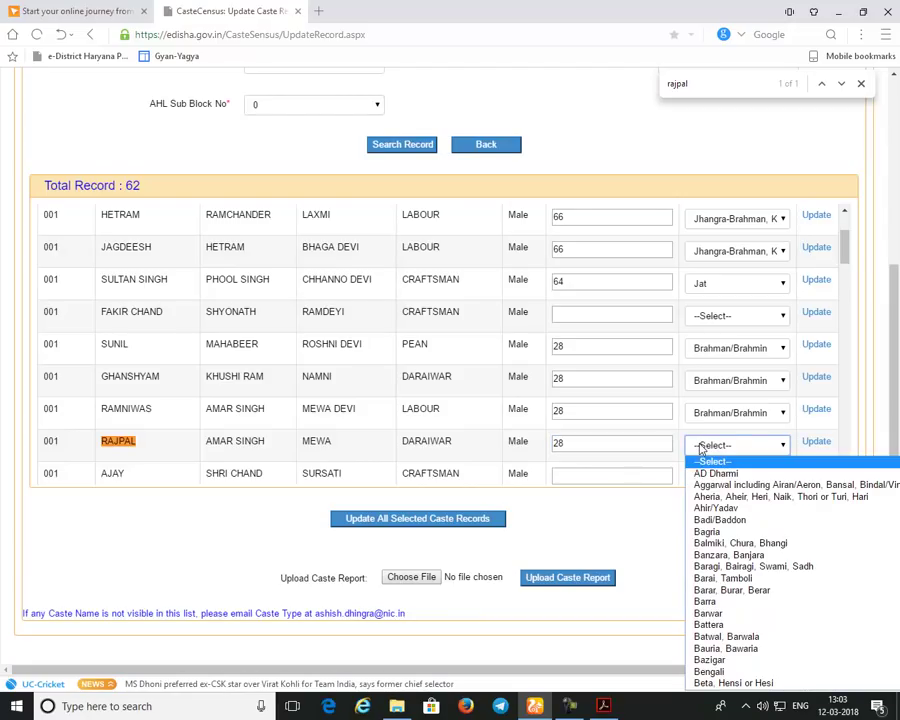
key("b")
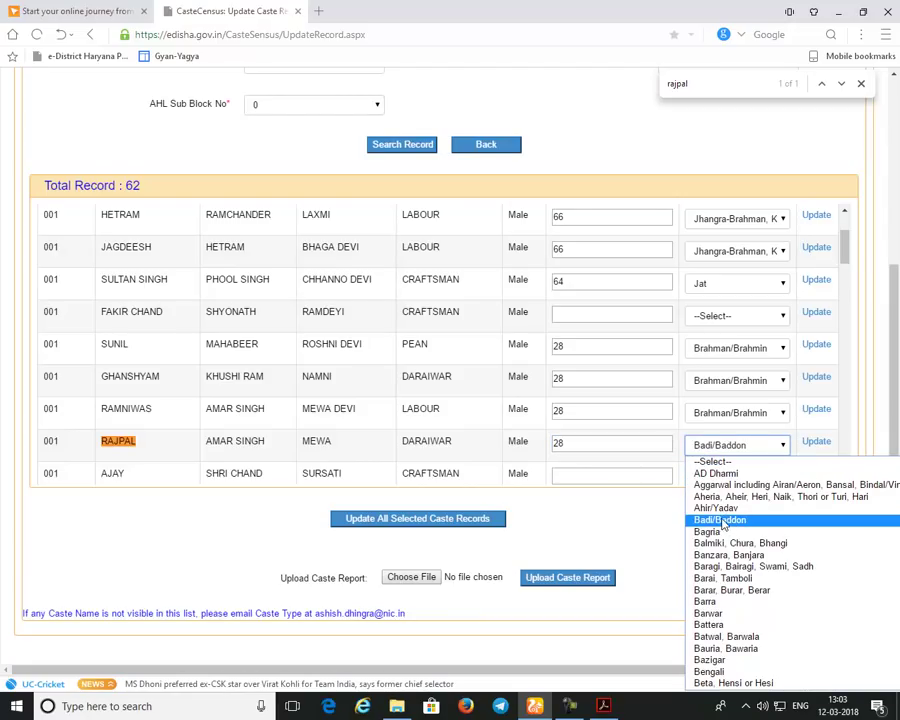
left_click(736, 451)
key("c")
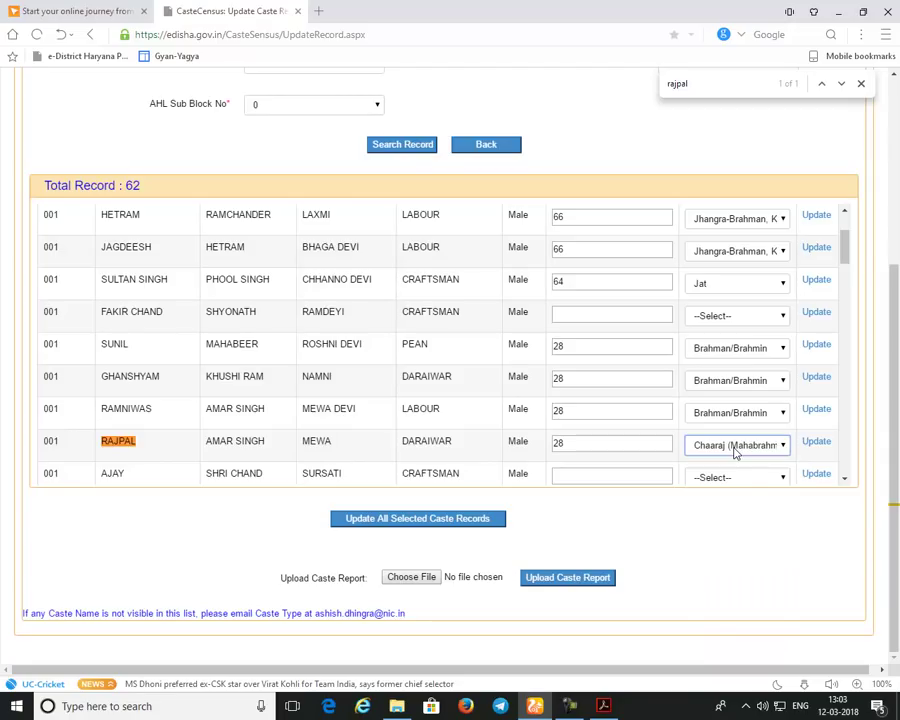
left_click(736, 452)
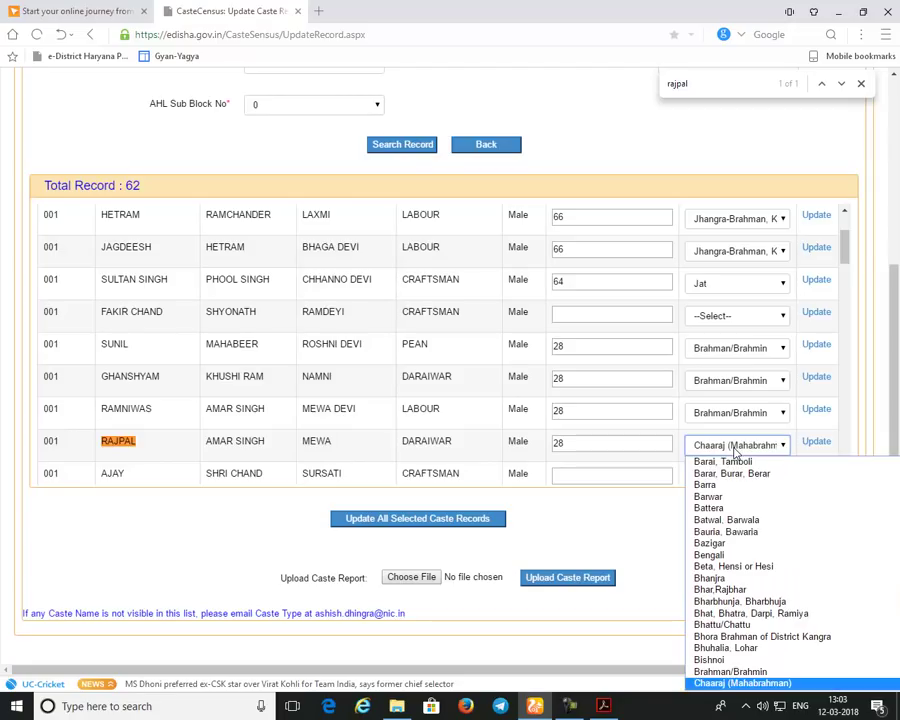
left_click(735, 672)
Fill in the row directly below with Caste SrNo 28 and Caste Type Brahman/Brahmin.
left_click(633, 477)
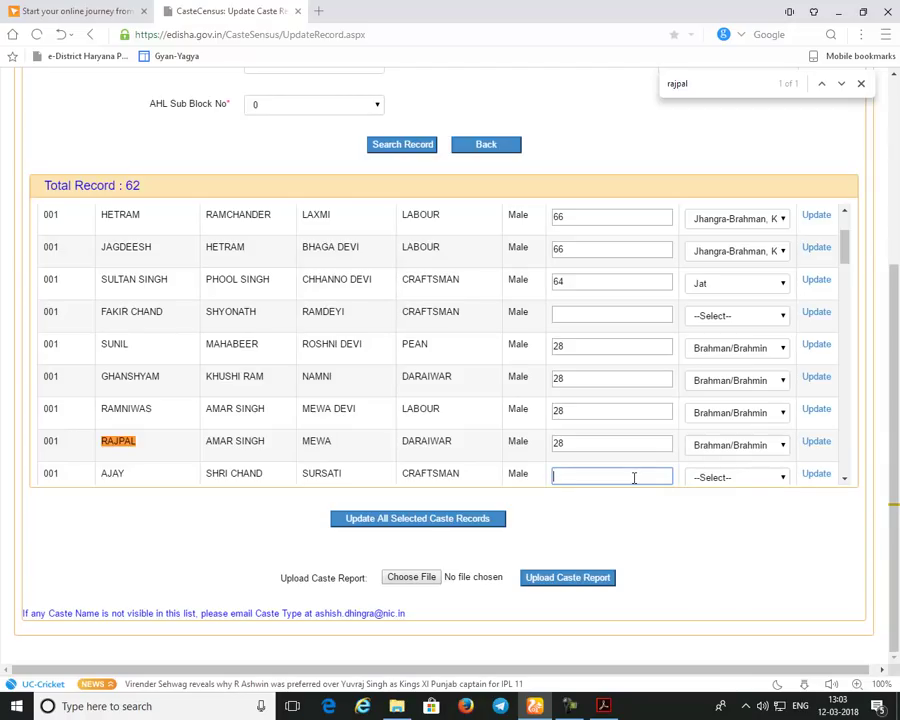
key("Tab")
key("c")
key("b")
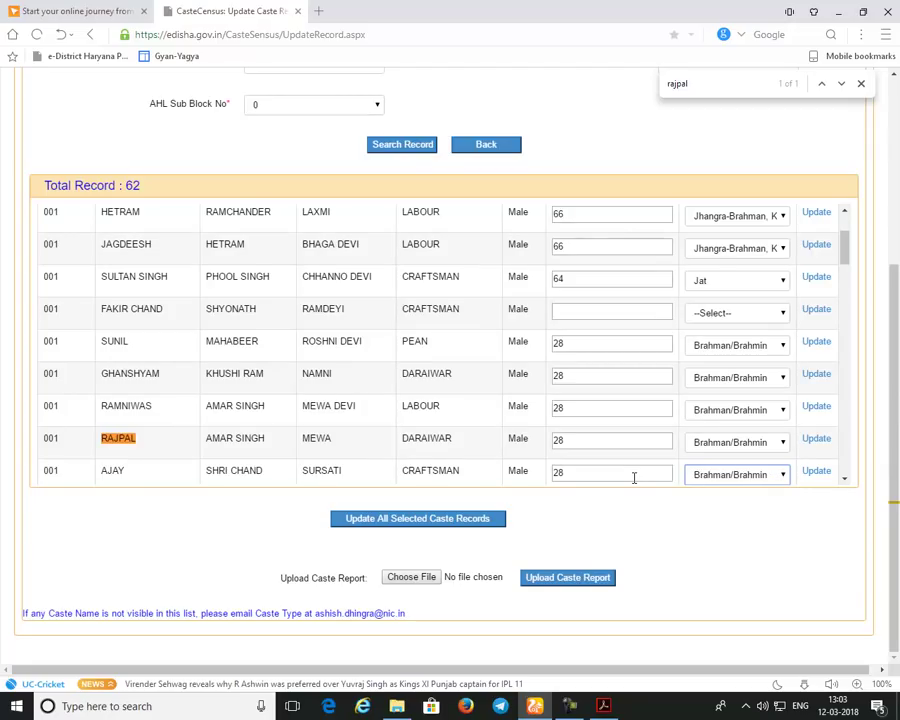
left_click(642, 541)
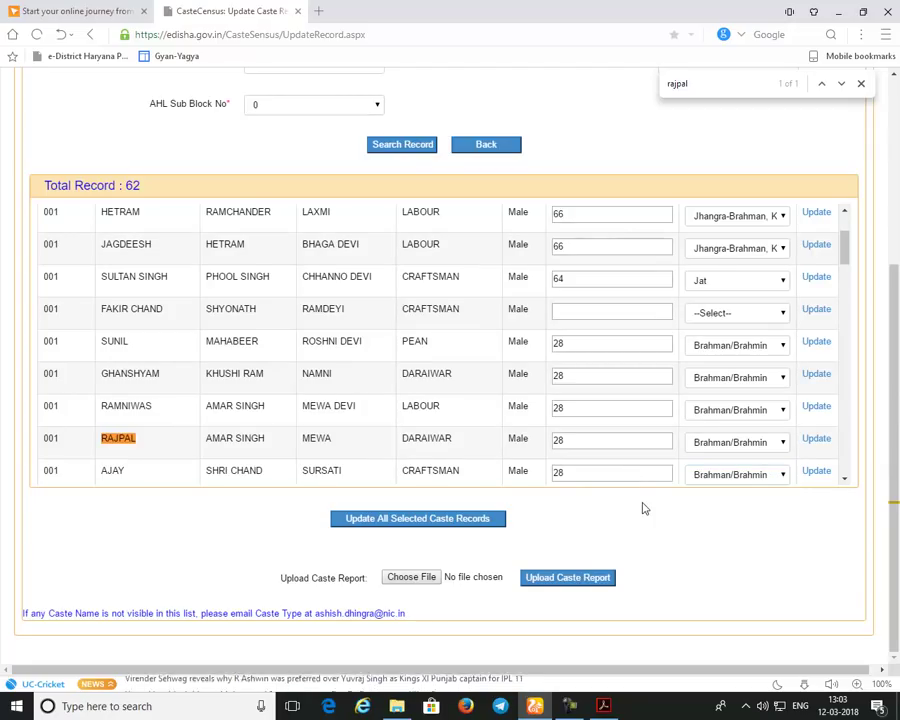
left_click(569, 706)
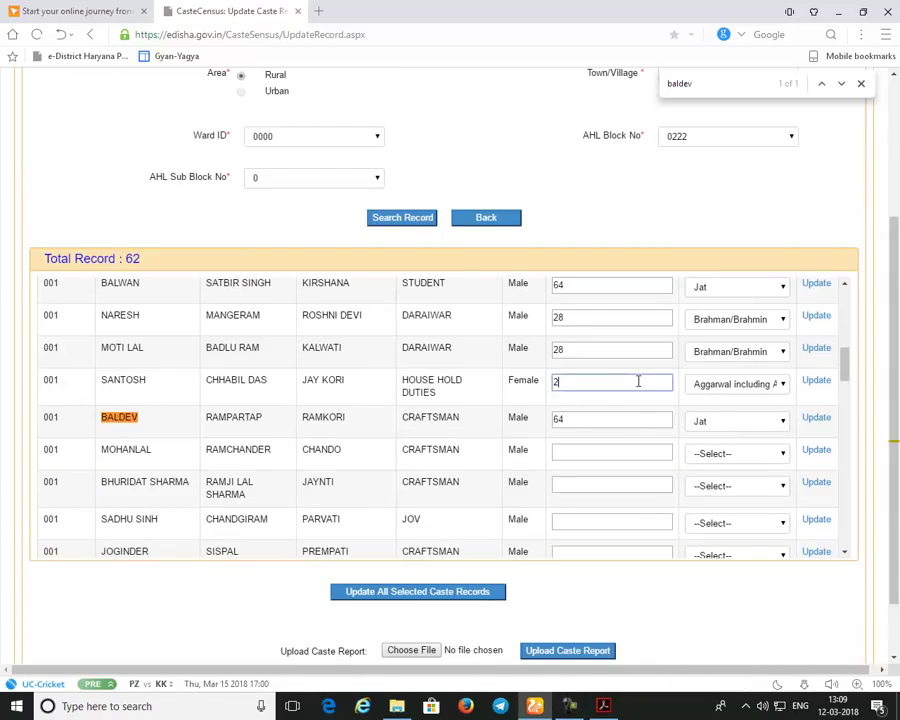
Try the Aheria, Aheir, Heri, Naik Caste Type on the female household-duties record above the highlighted row, and return it to the Aggarwal option.
left_click(740, 388)
left_click(740, 388)
left_click(740, 388)
left_click(740, 388)
key("Down")
left_click(740, 388)
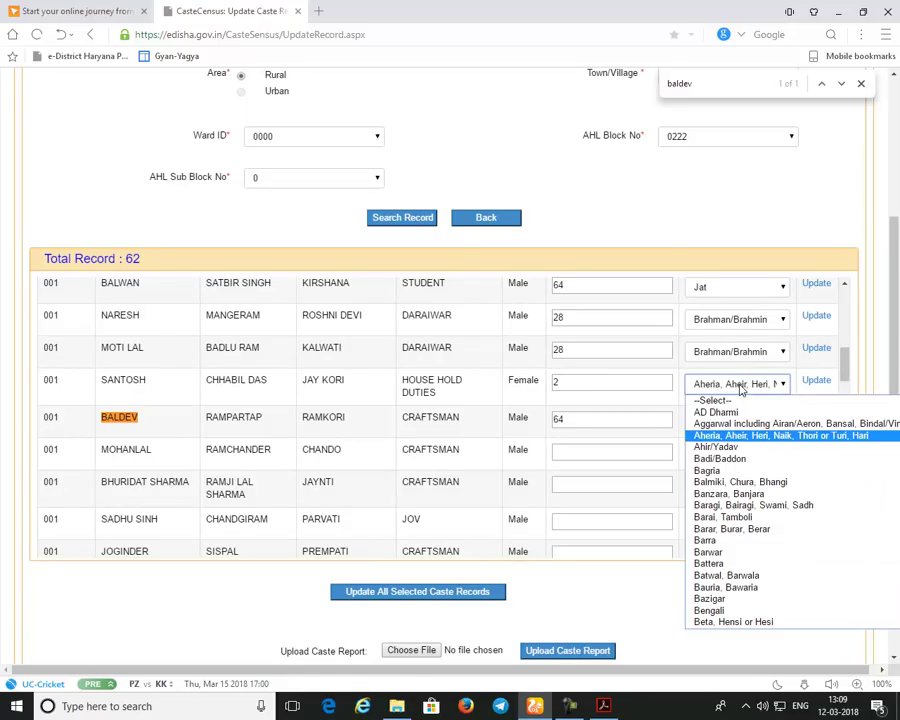
left_click(732, 397)
left_click(731, 390)
left_click(731, 393)
key("Down")
key("Down")
left_click(669, 376)
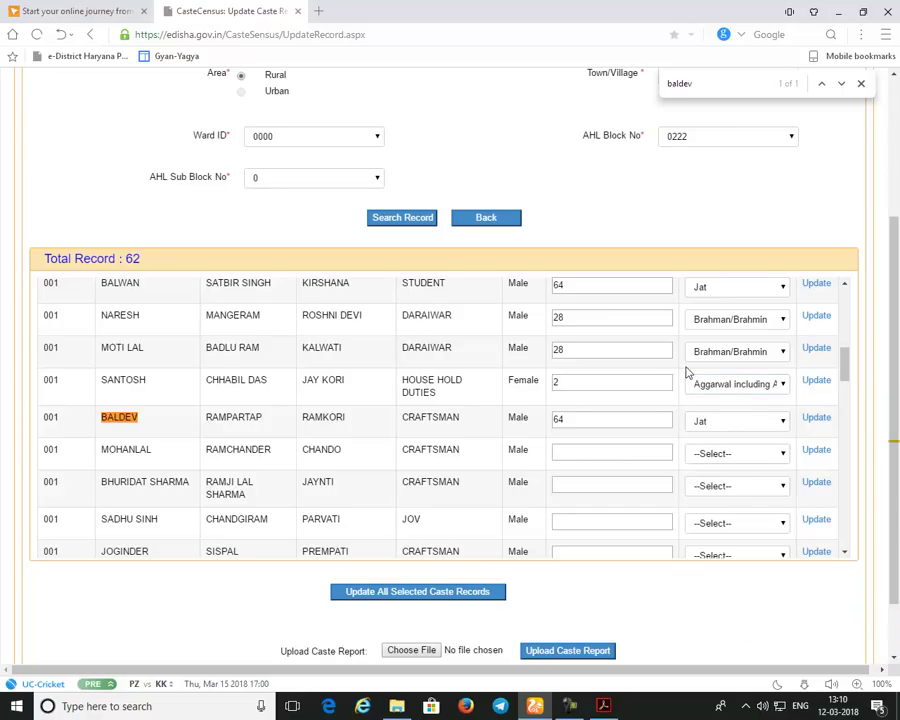
left_click(569, 706)
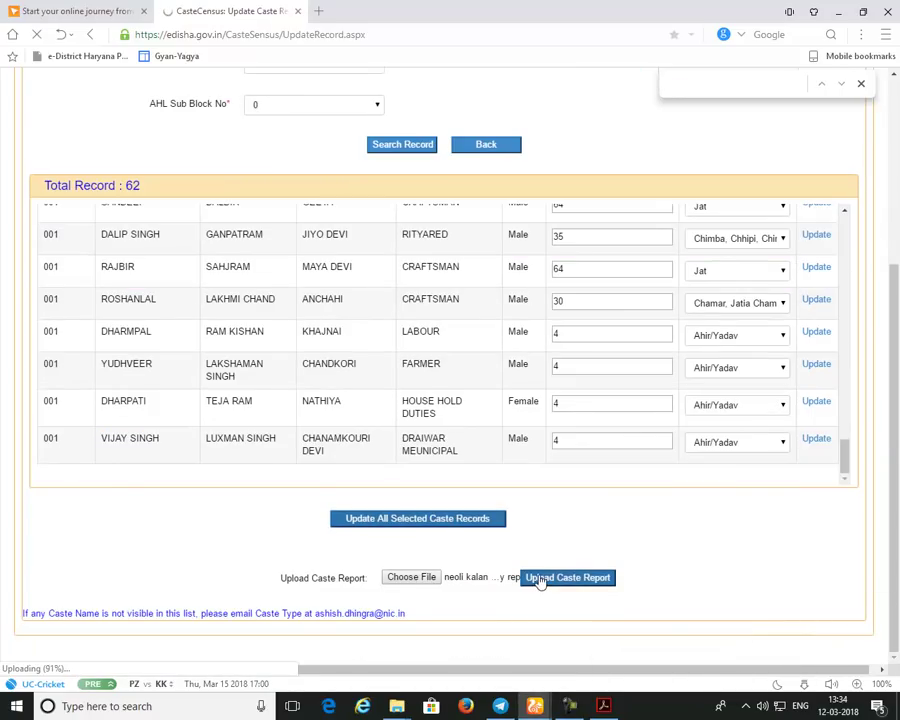
Open the caste report file chooser, cancel it without picking a file, and dismiss the portal's alert.
left_click(412, 577)
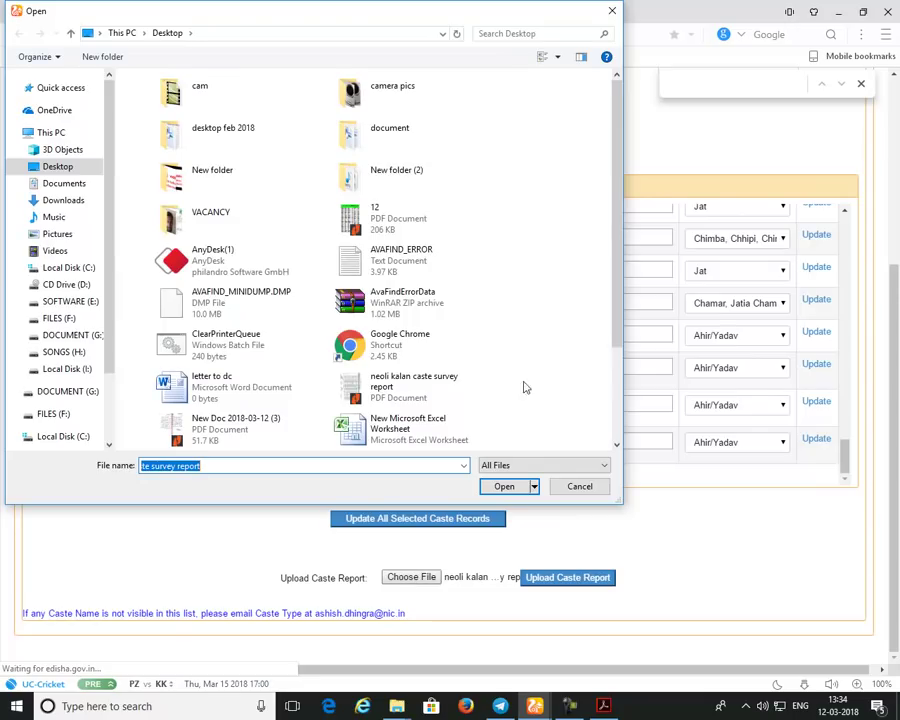
left_click(580, 486)
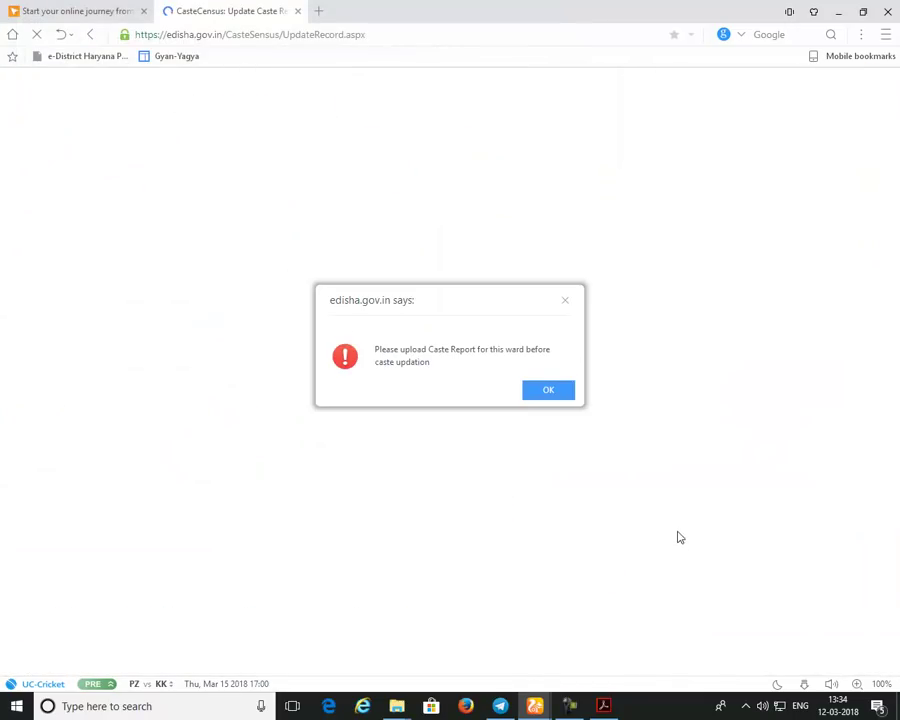
left_click(562, 391)
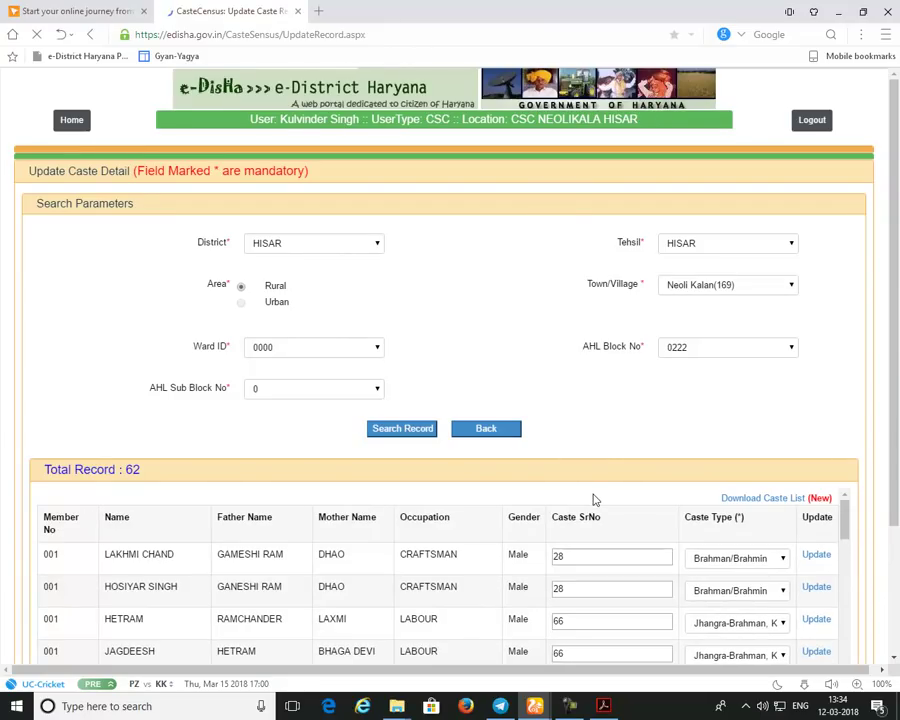
Review the Caste SrNo and Caste Type entries throughout the Neoli Kalan record list.
scroll(586, 519, "down", 2)
scroll(586, 519, "down", 10)
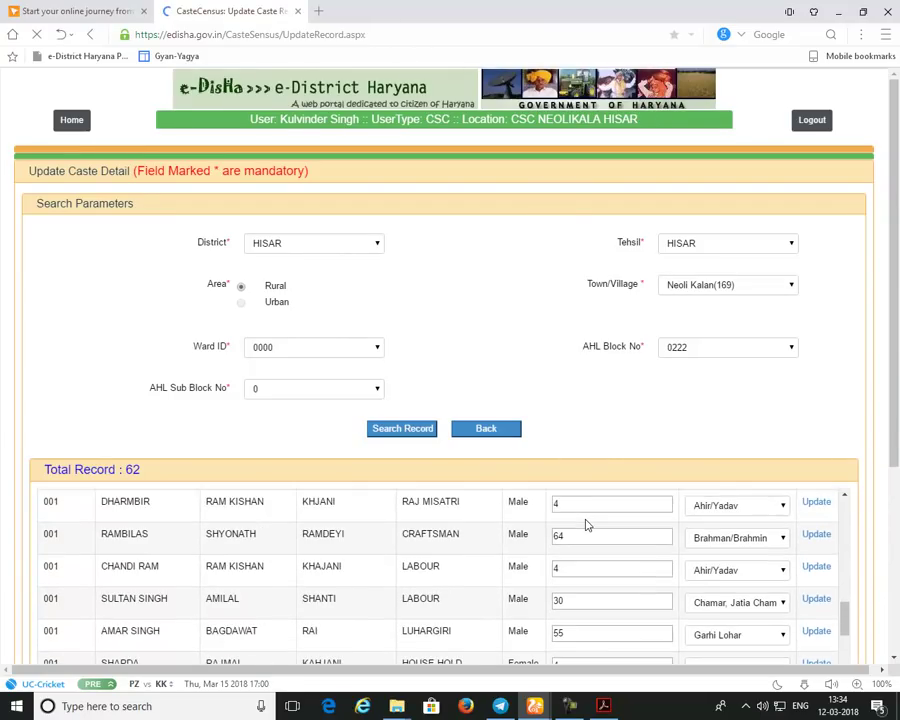
scroll(723, 536, "down", 5)
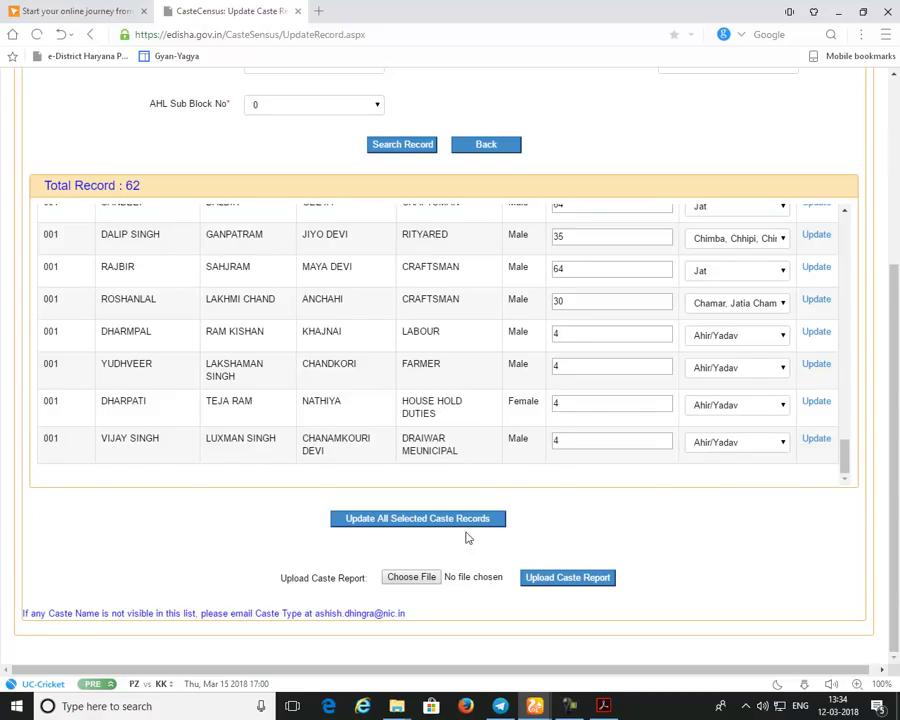
scroll(660, 415, "up", 1)
scroll(666, 405, "up", 10)
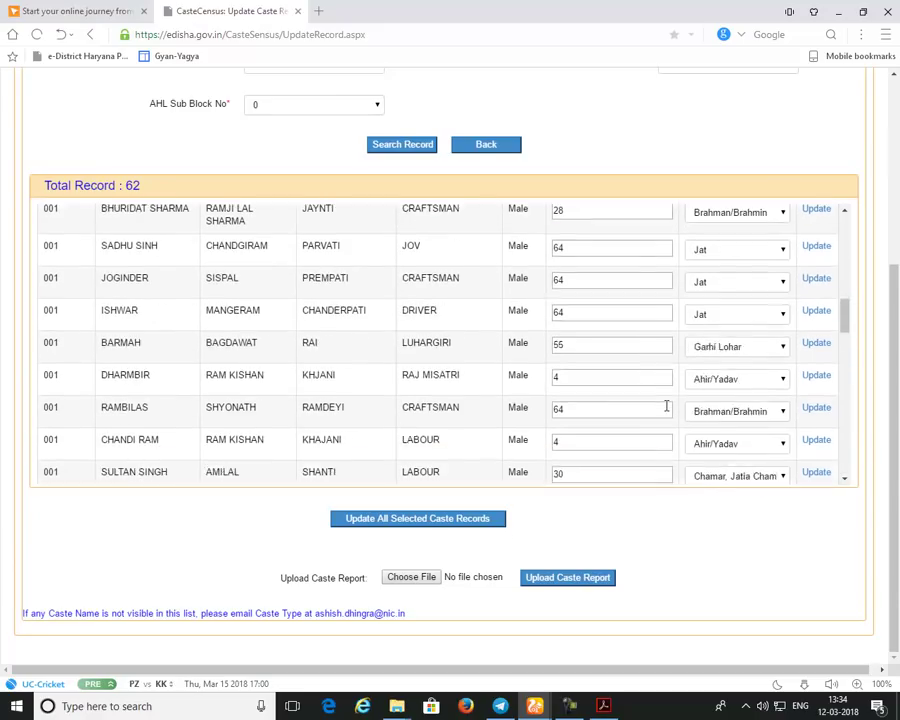
scroll(666, 405, "up", 3)
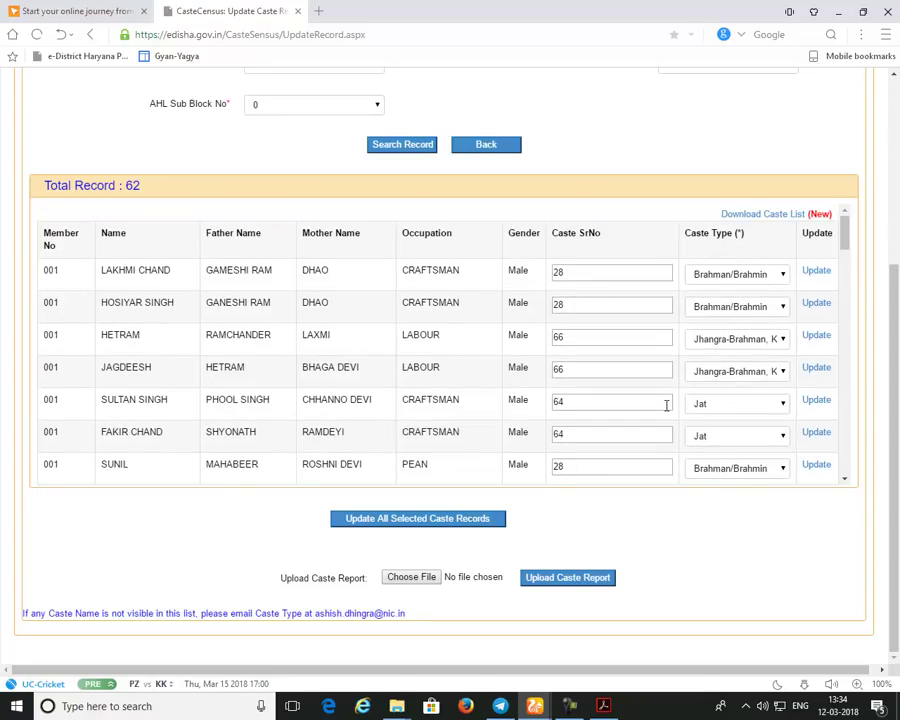
scroll(666, 405, "down", 15)
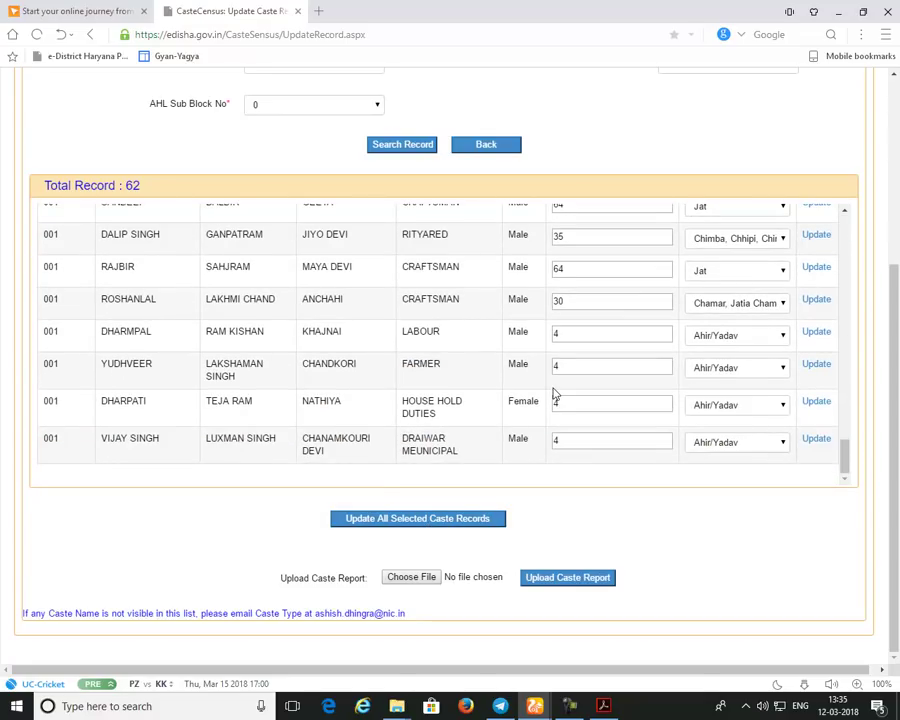
scroll(555, 395, "up", 10)
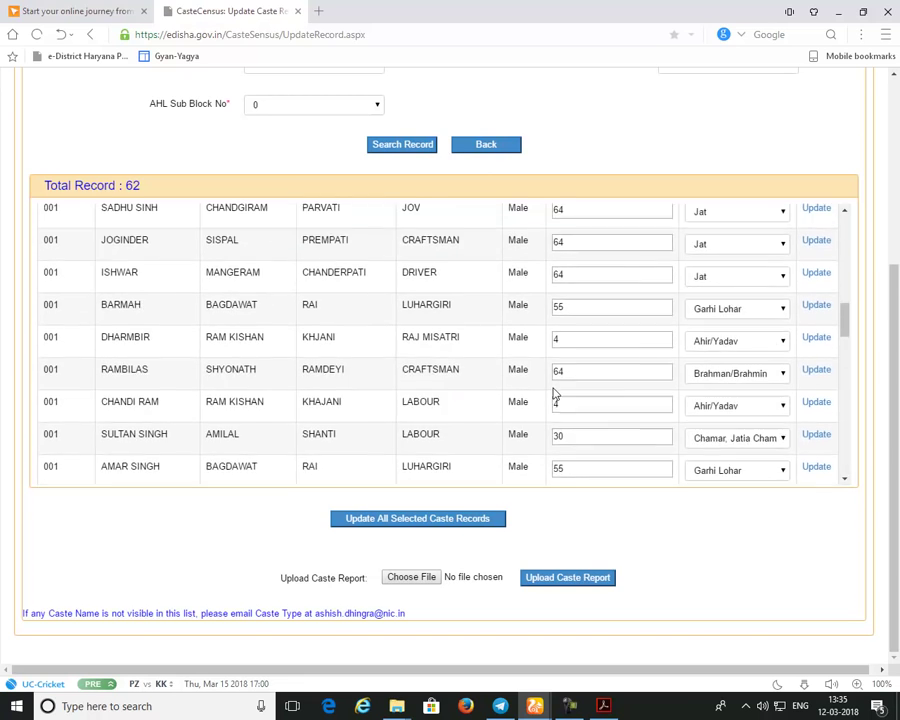
scroll(554, 393, "up", 8)
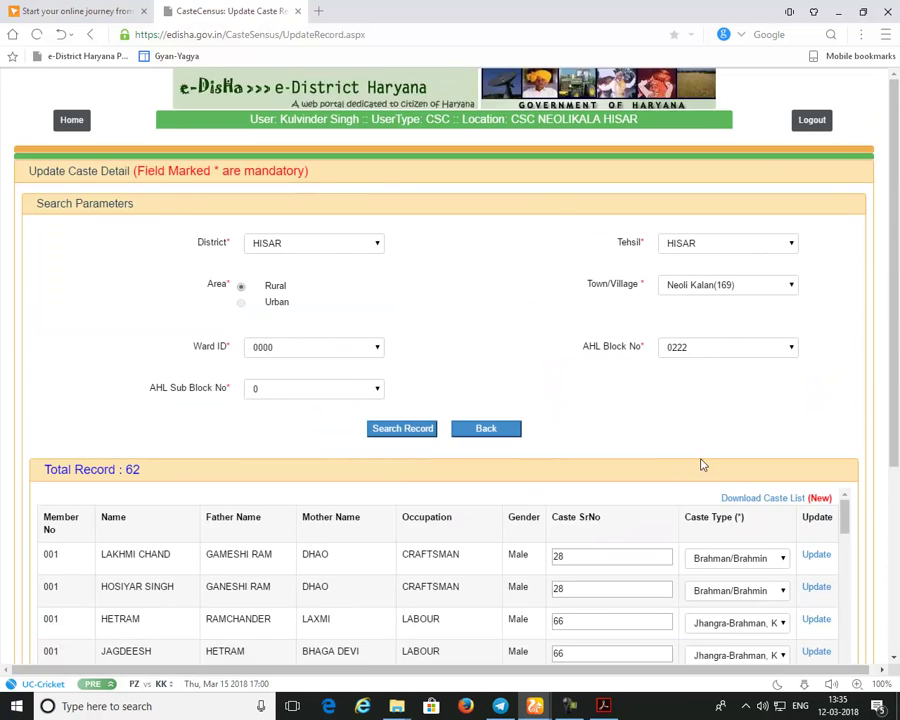
scroll(648, 458, "down", 2)
scroll(703, 465, "up", 1)
scroll(698, 462, "down", 15)
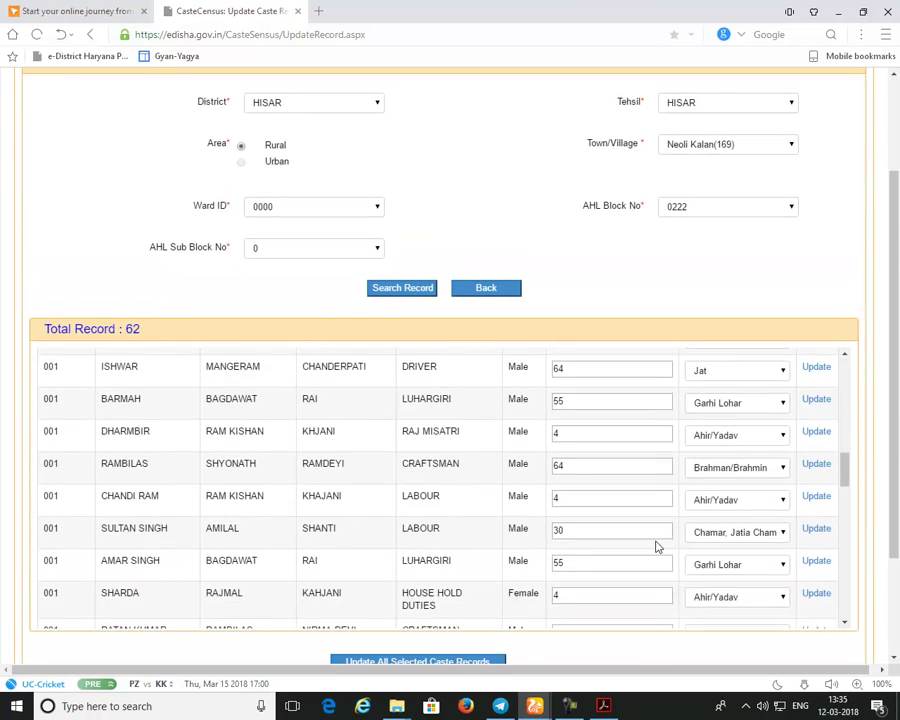
scroll(738, 571, "down", 5)
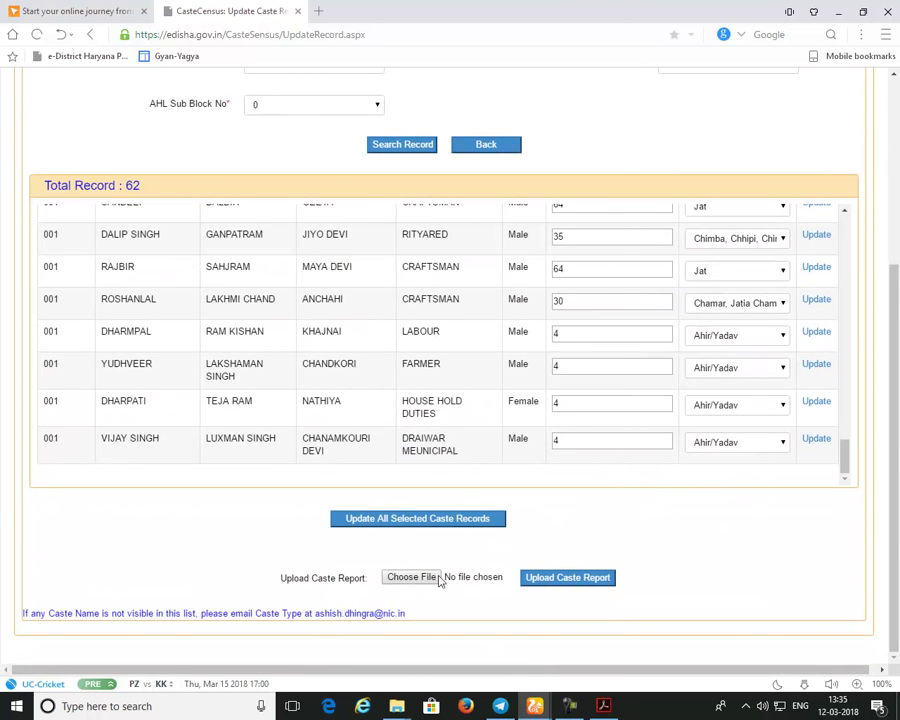
Choose the neoli kalan caste survey report PDF from the desktop and upload it as the caste report.
left_click(432, 584)
left_click(413, 385)
left_click(502, 484)
left_click(574, 580)
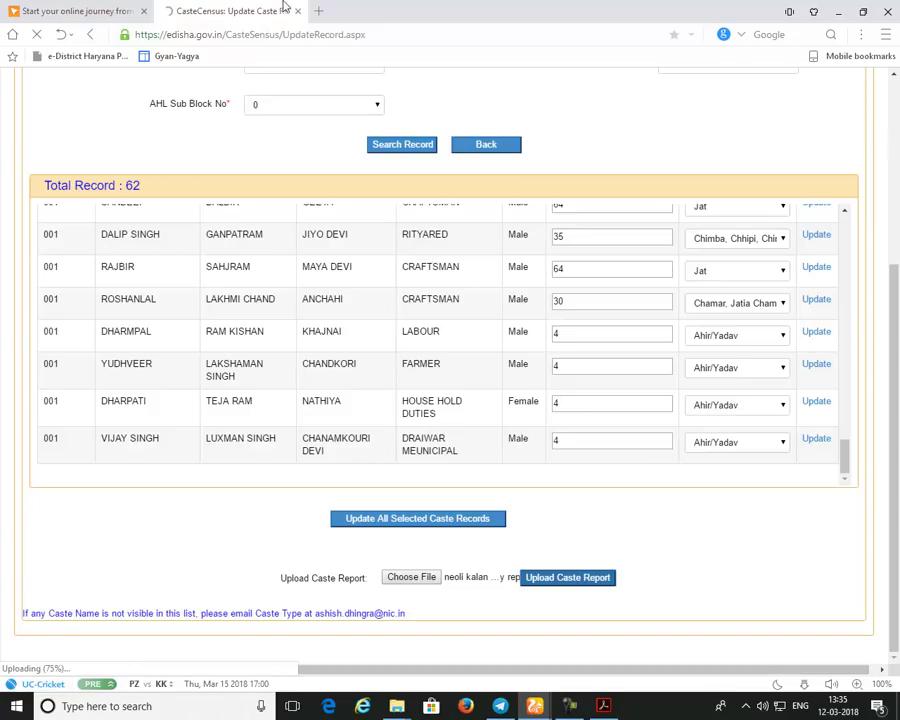
right_click(458, 9)
left_click(438, 20)
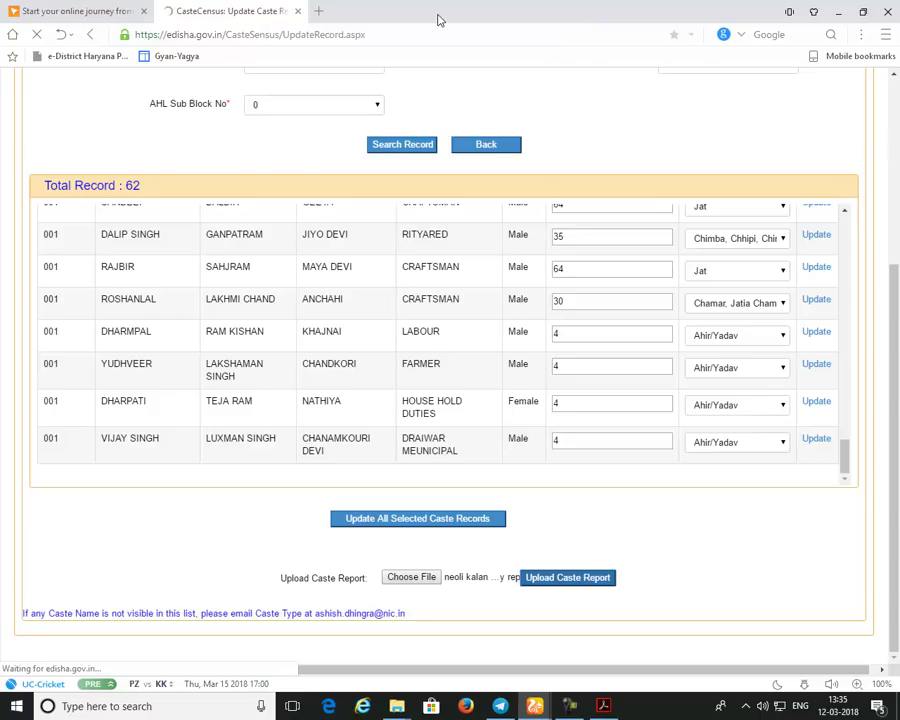
left_click_drag(438, 20, 470, 5)
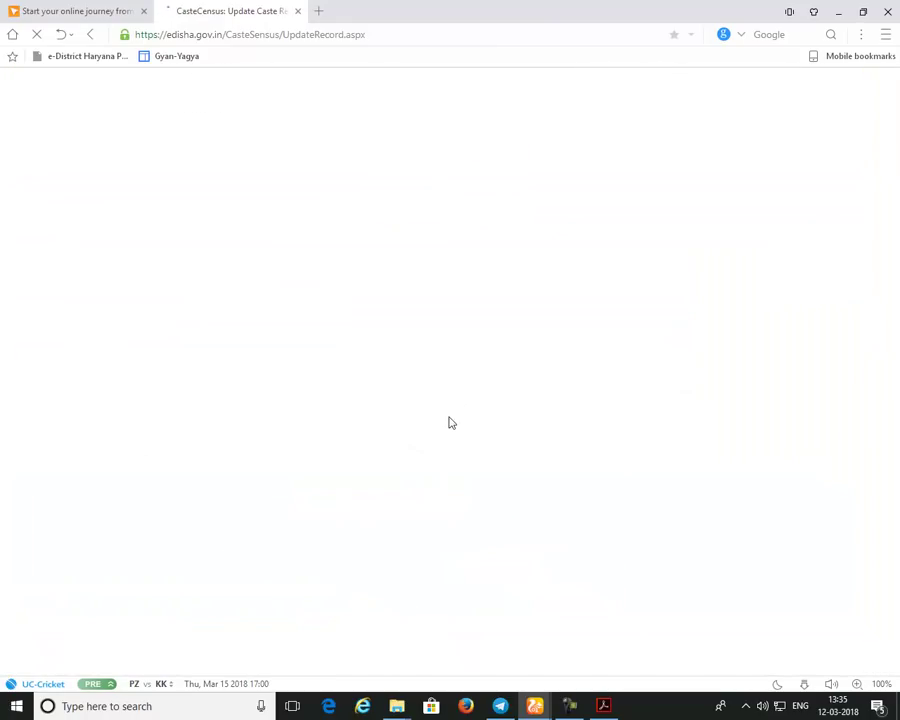
Check through the filled record list, submit the update of all selected caste records, and dismiss the portal's alert.
scroll(676, 462, "down", 5)
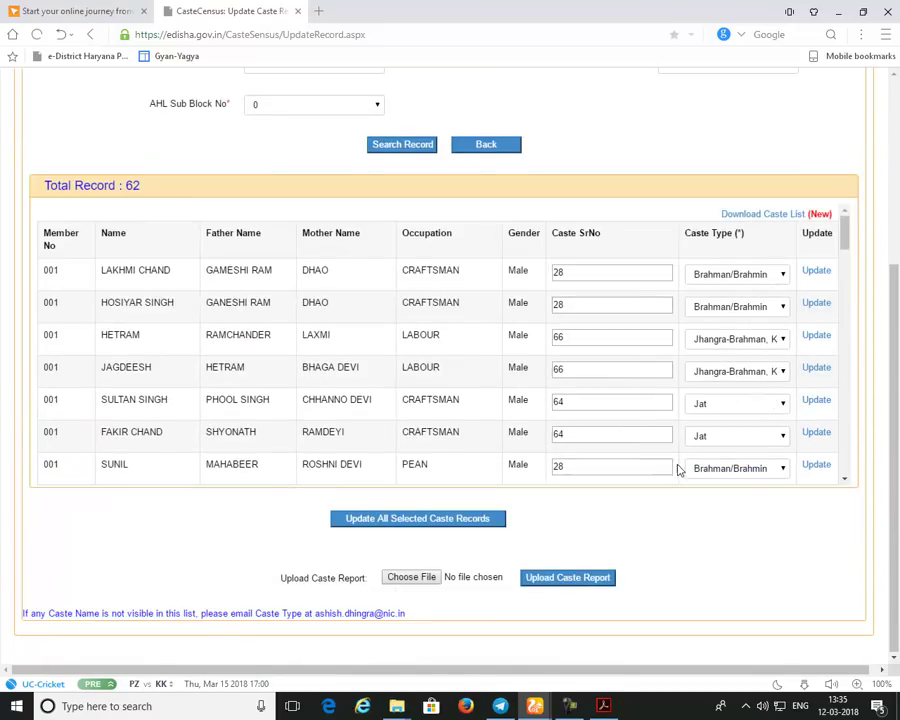
scroll(590, 536, "down", 5)
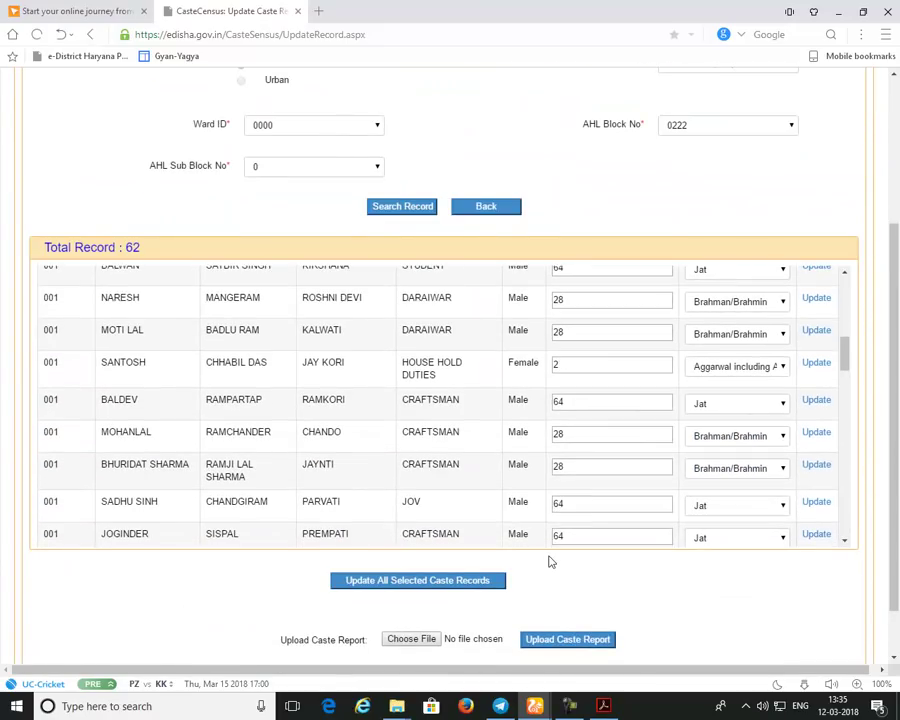
scroll(472, 578, "down", 1)
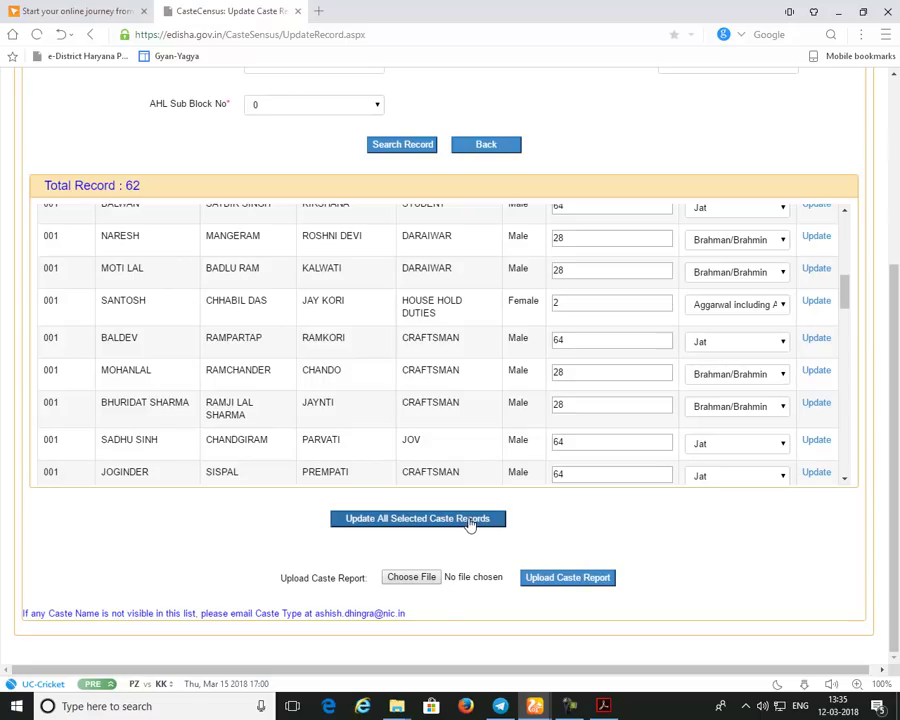
scroll(480, 420, "up", 10)
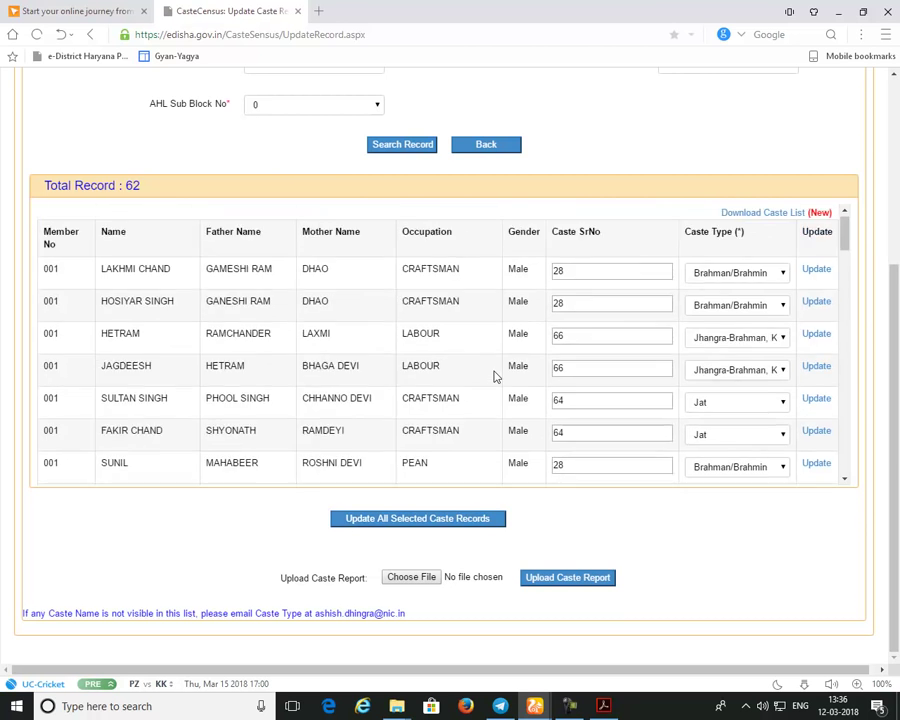
scroll(536, 516, "down", 6)
scroll(536, 516, "down", 15)
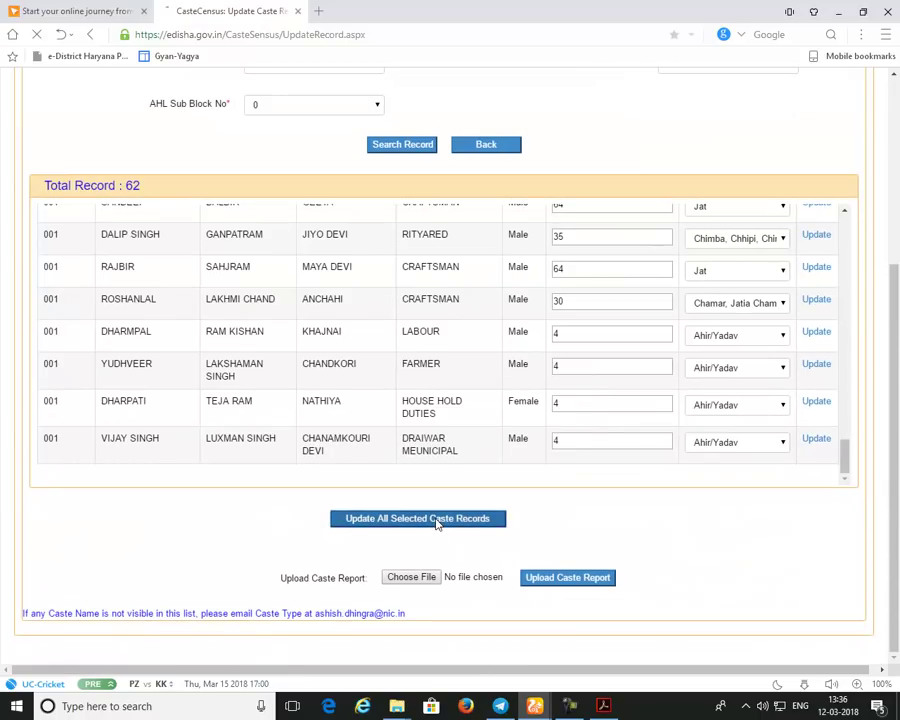
left_click(437, 522)
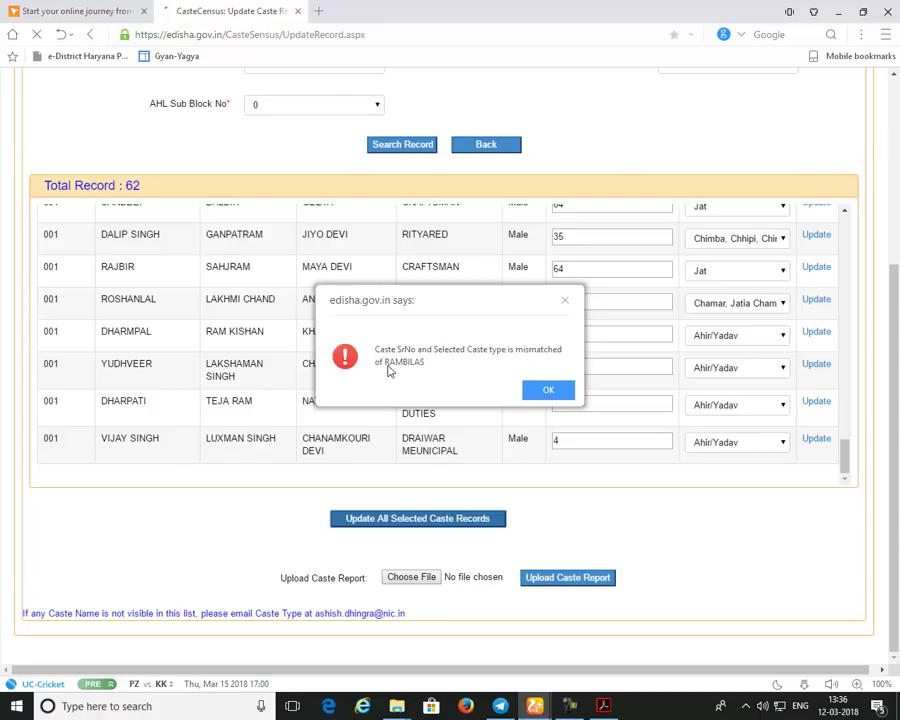
left_click(566, 391)
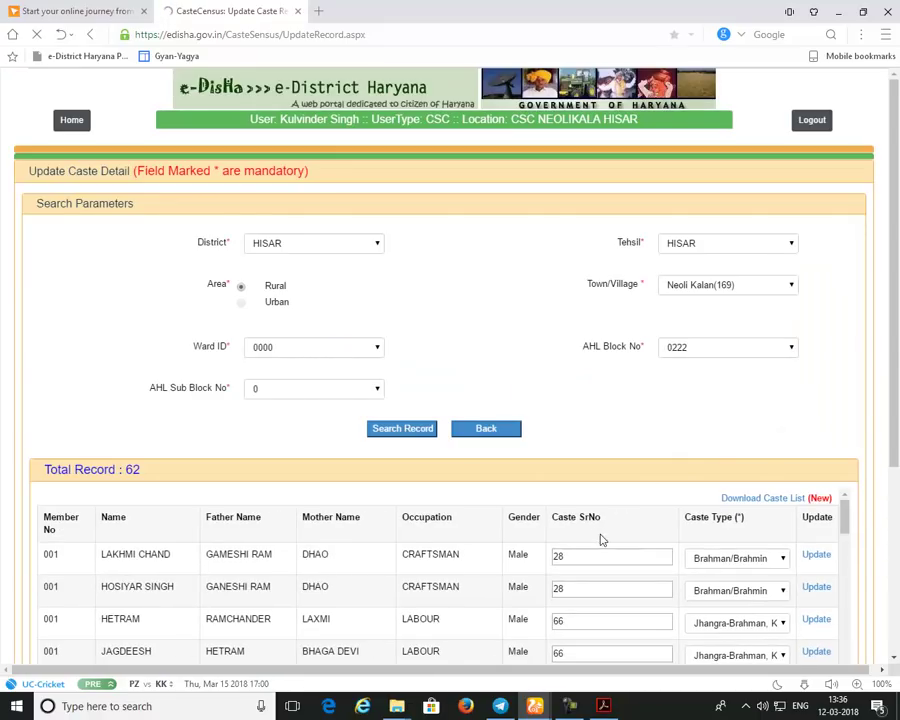
Search the page by member name for the record pairing Caste SrNo 64 with Brahman/Brahmin, and set its Caste Type to Jat.
scroll(560, 532, "down", 5)
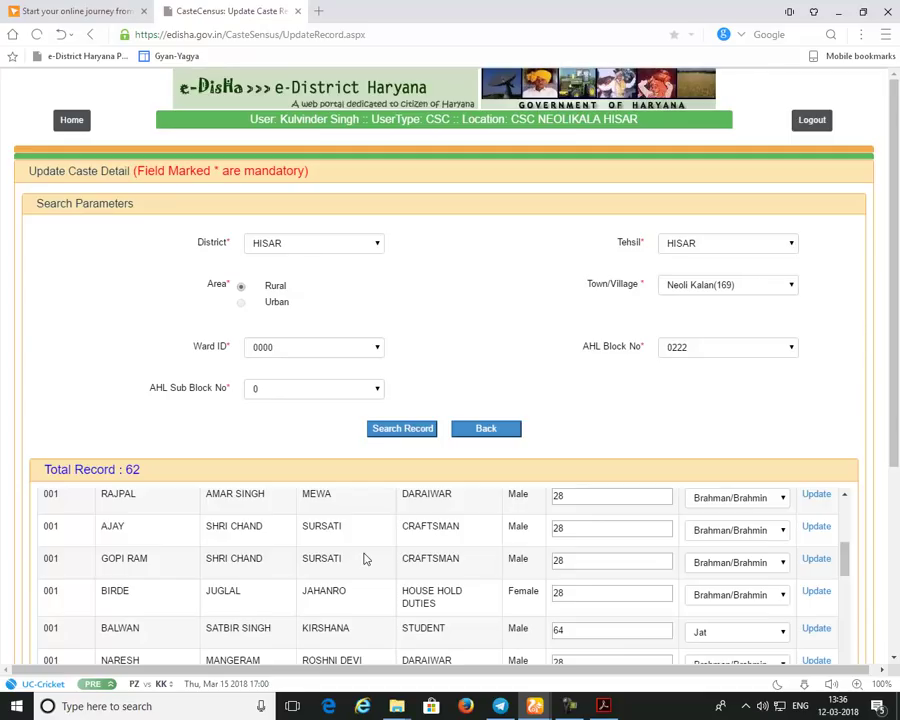
key("ctrl+f")
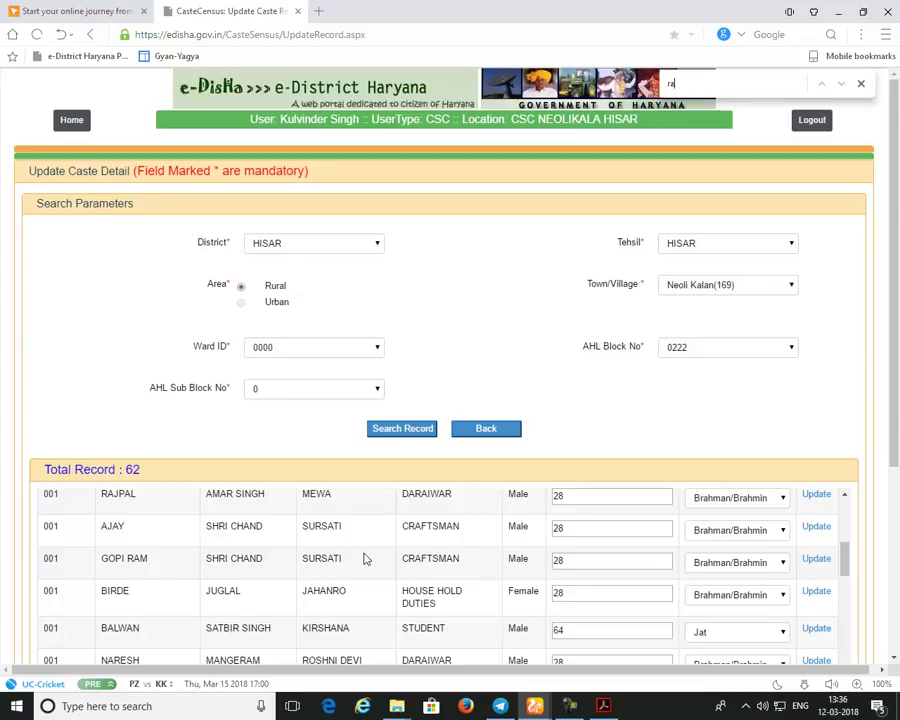
type("ram")
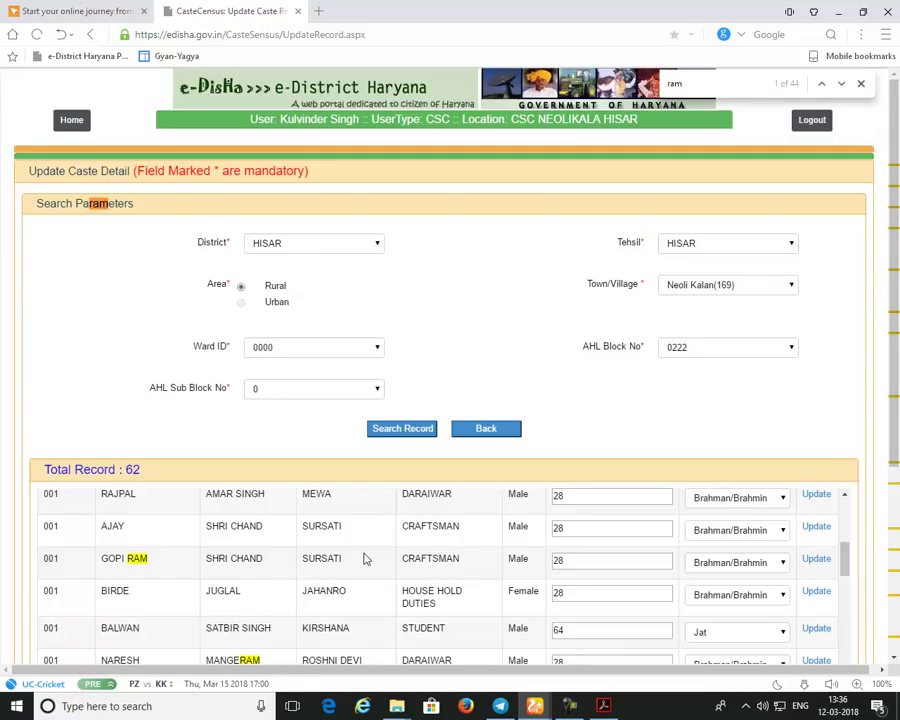
type("bil")
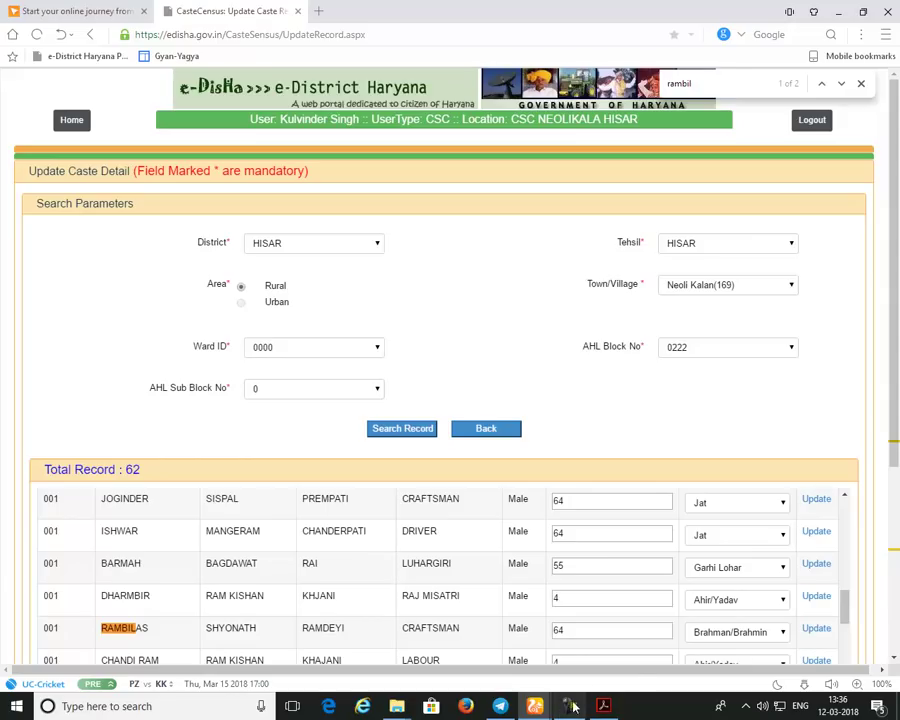
left_click(580, 632)
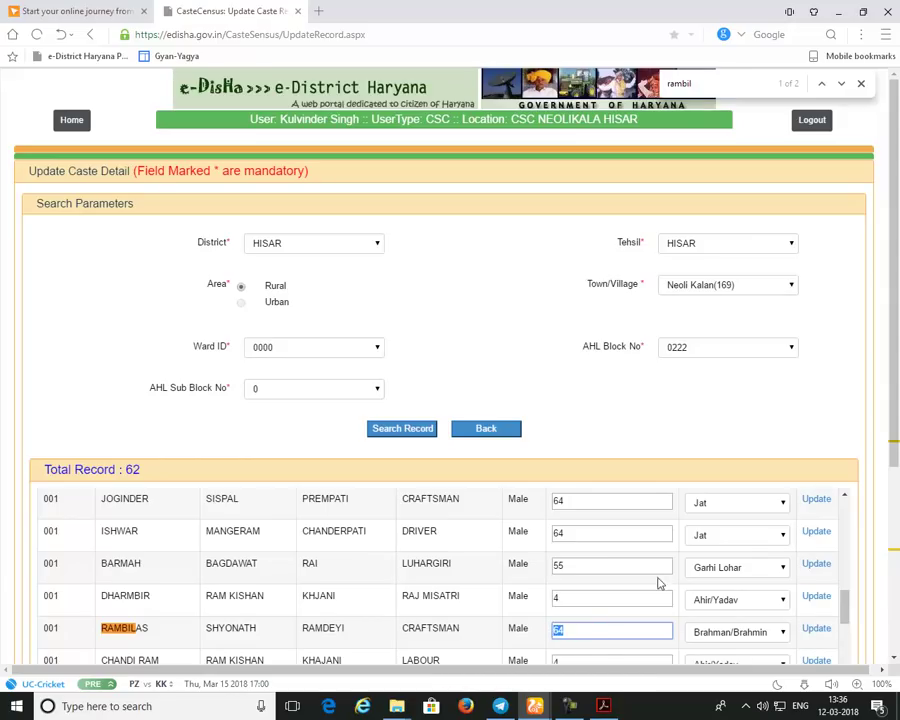
scroll(762, 420, "down", 2)
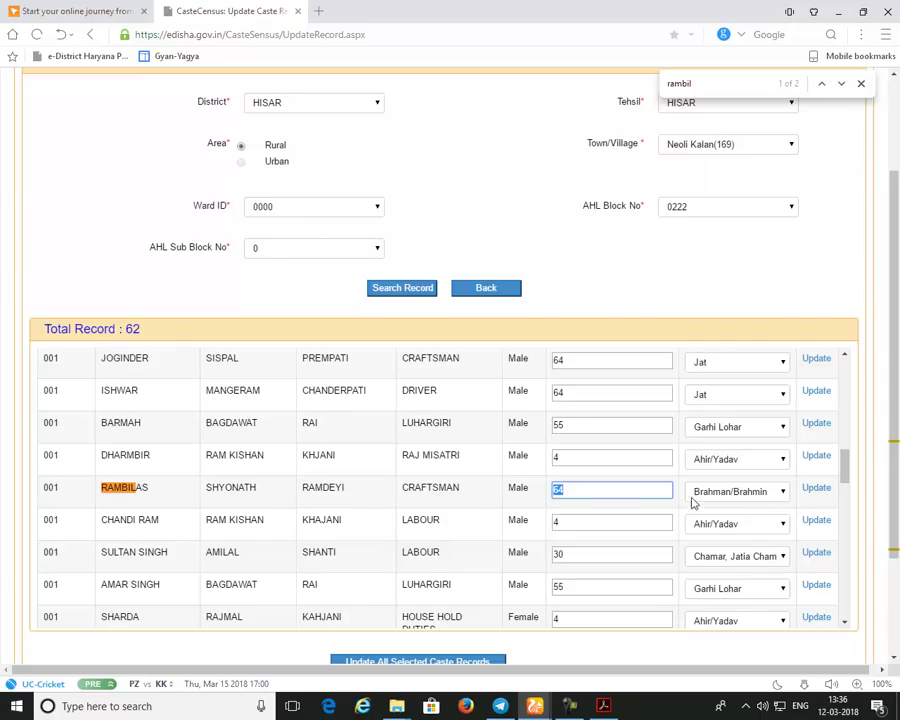
left_click(740, 492)
type("jat")
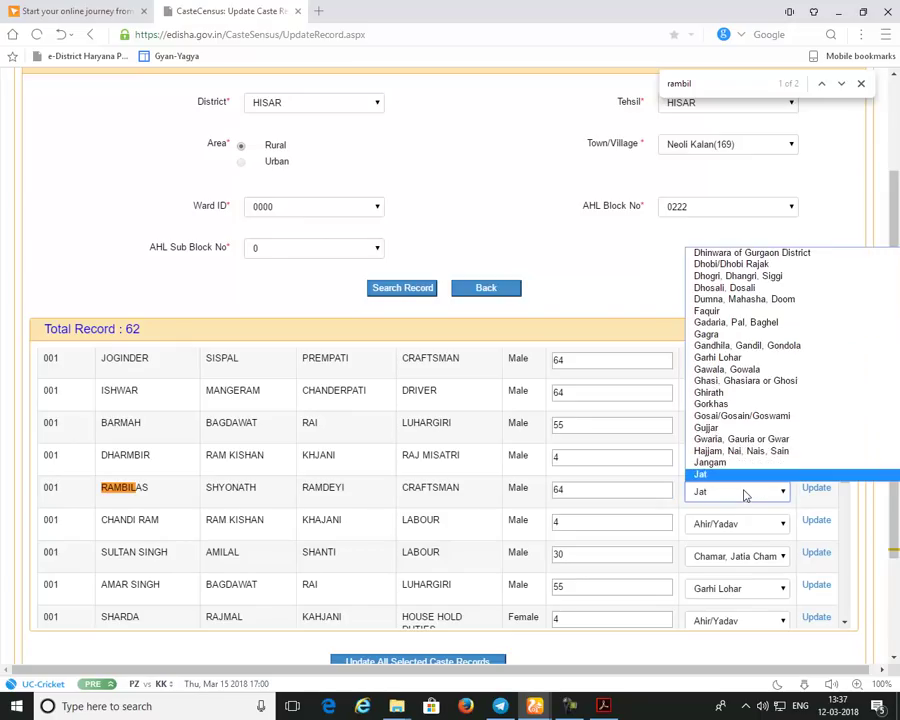
key("Return")
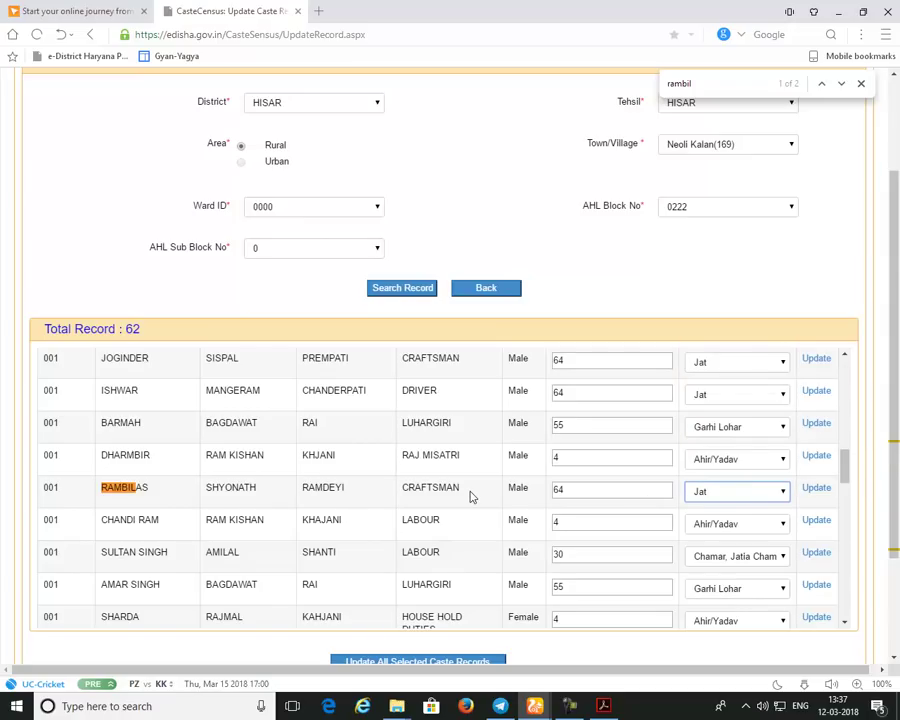
Check through the corrected record list and upload the neoli kalan caste survey report PDF from the desktop as the caste report.
scroll(735, 434, "down", 4)
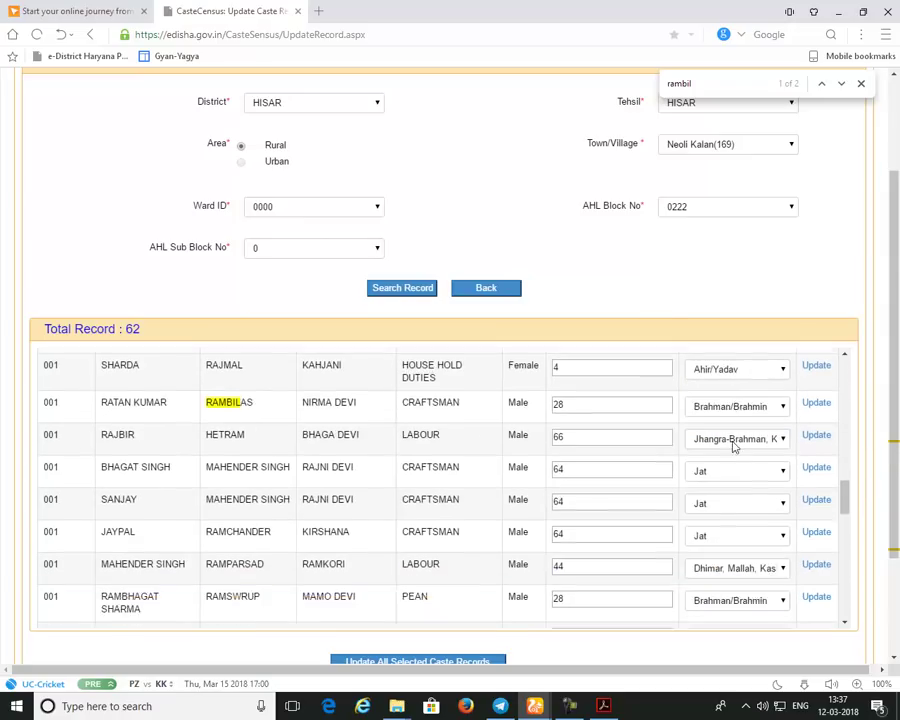
scroll(757, 579, "down", 8)
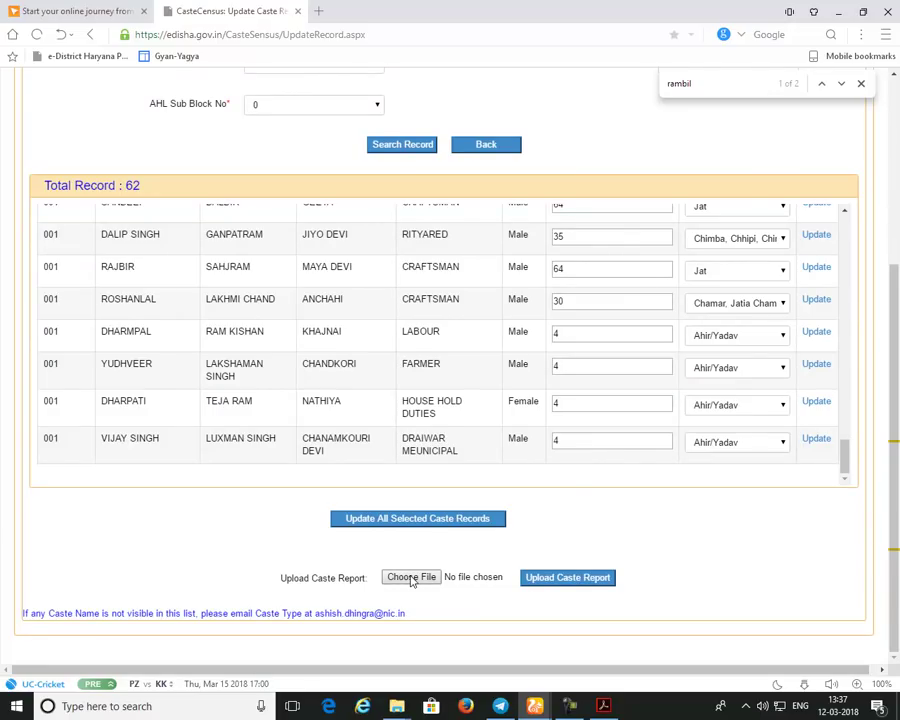
scroll(622, 405, "up", 8)
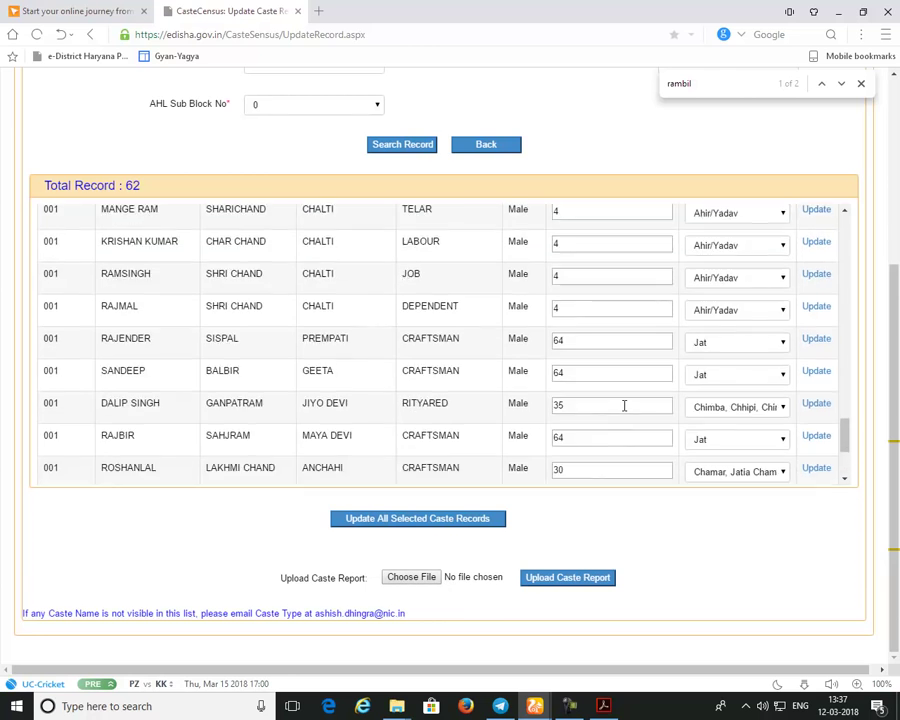
scroll(624, 405, "up", 10)
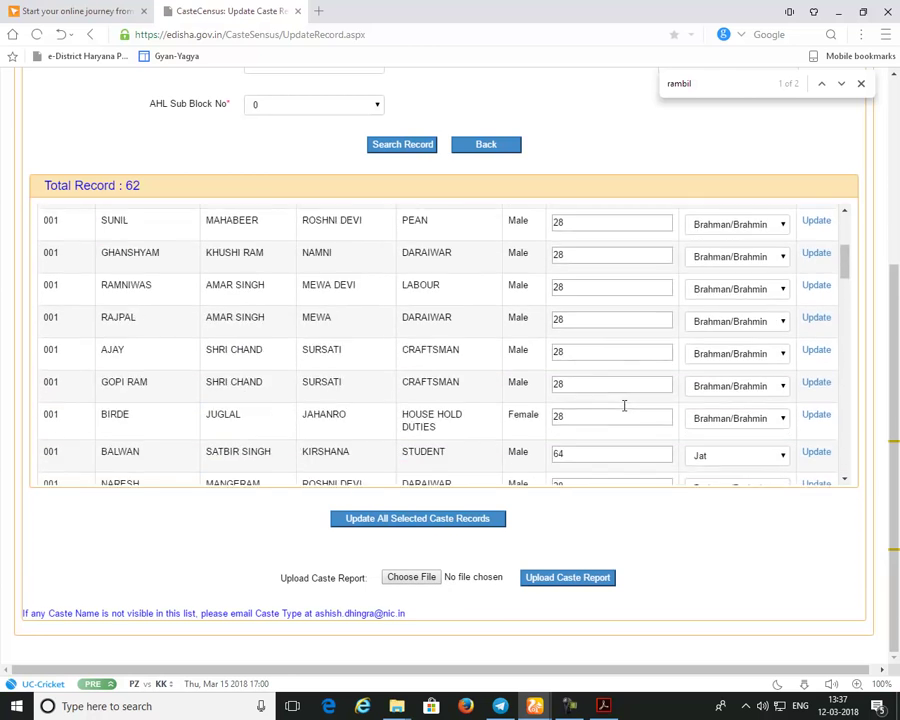
scroll(624, 405, "down", 12)
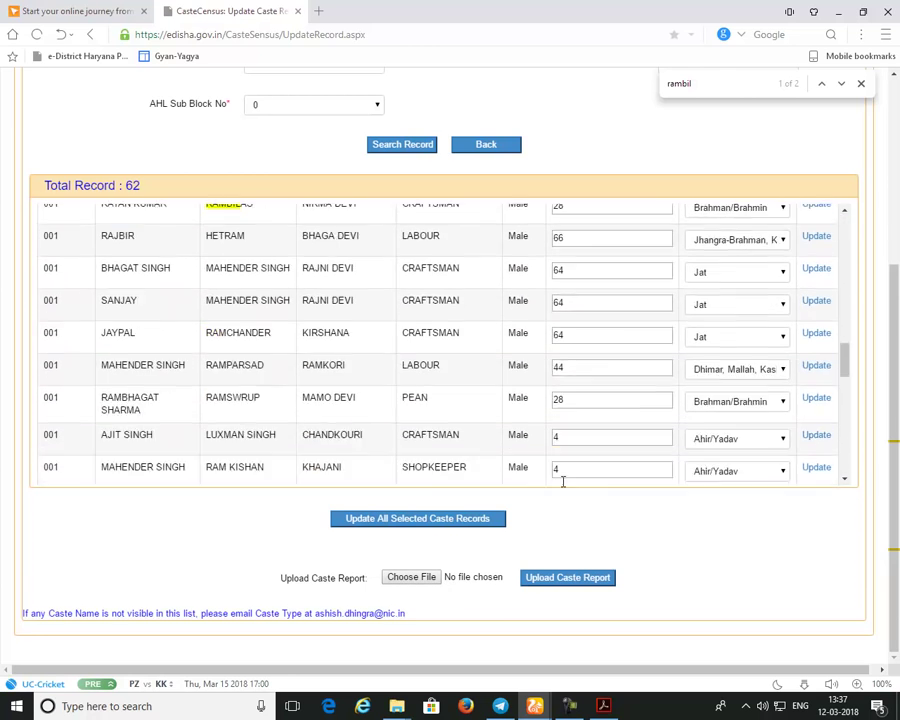
left_click(411, 577)
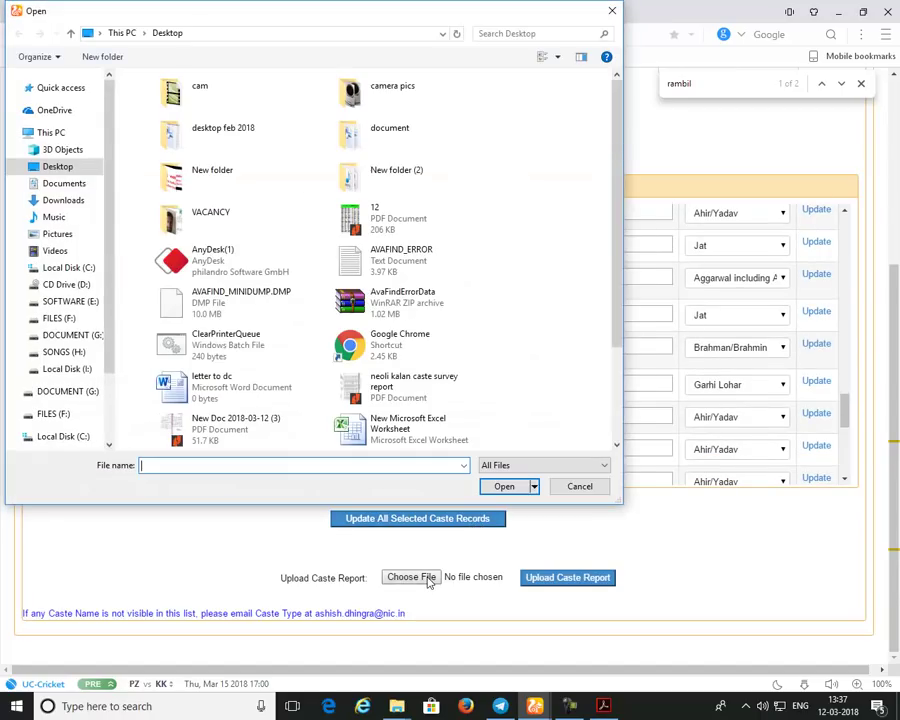
left_click(398, 383)
left_click(504, 486)
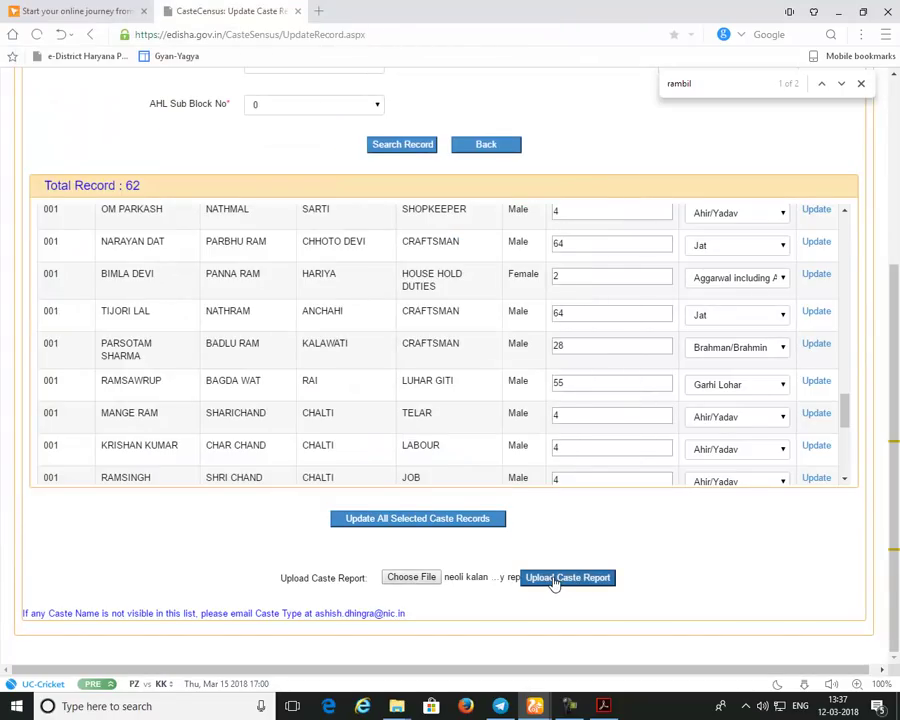
left_click(554, 584)
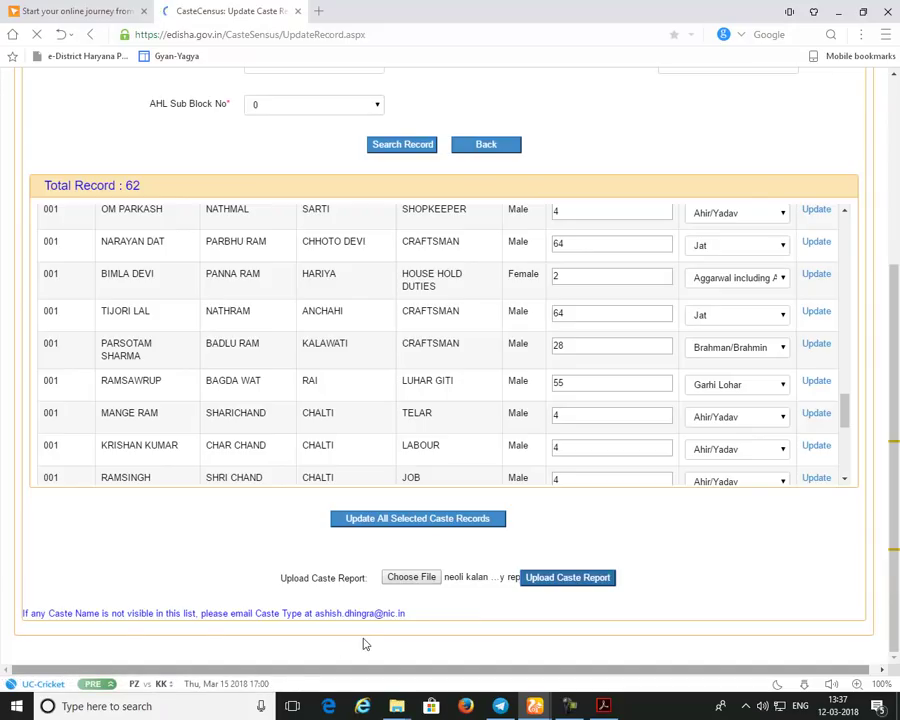
Submit the update of all selected caste records and dismiss the portal's alert.
scroll(804, 517, "down", 10)
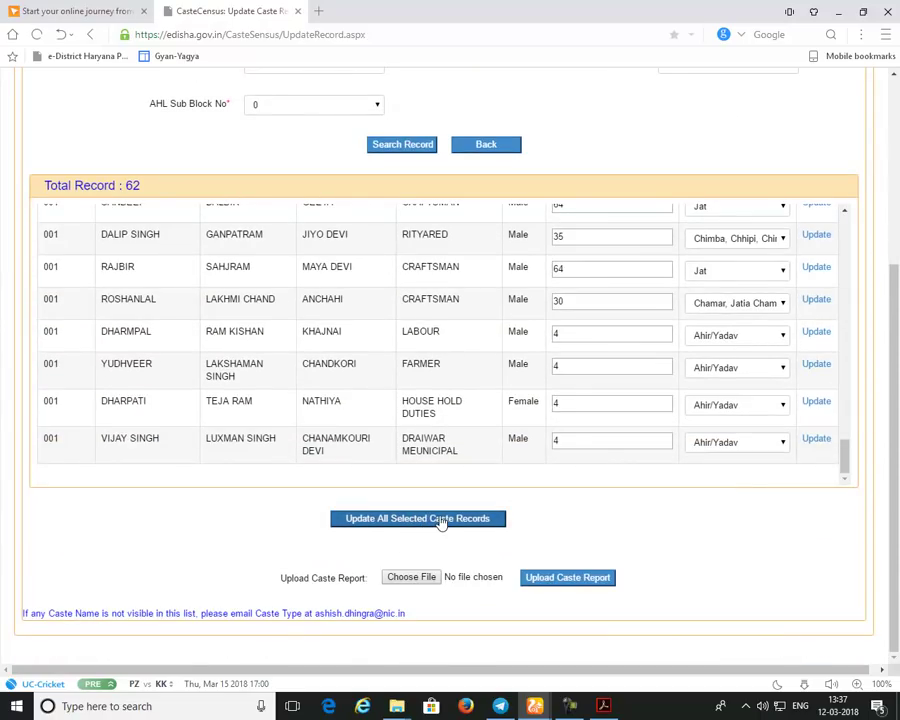
left_click(441, 519)
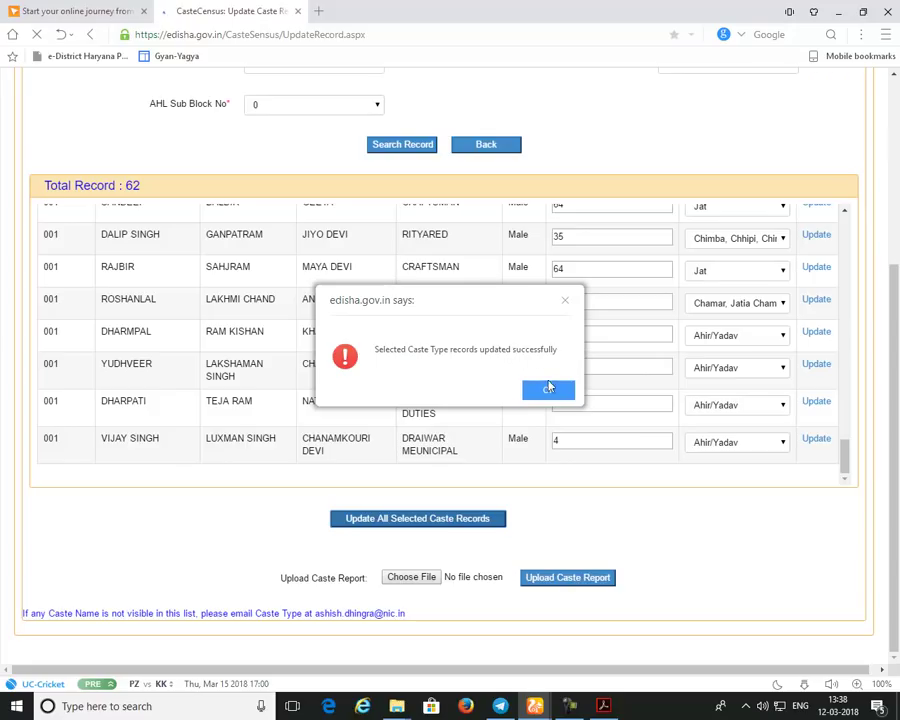
left_click(548, 391)
left_click(548, 391)
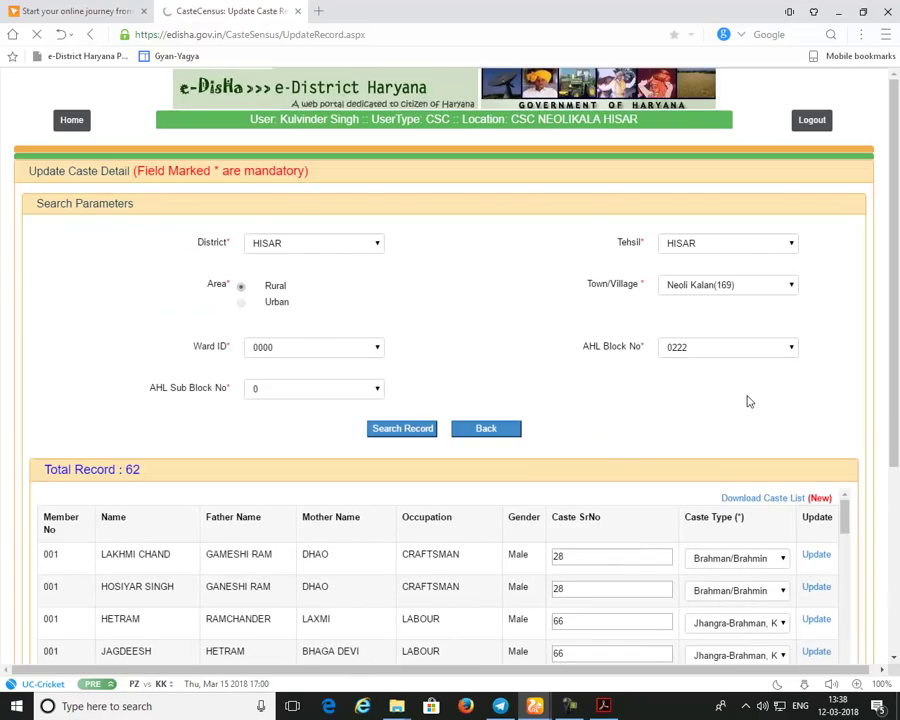
Look through the reloaded record list to check the saved Caste SrNo and Caste Type entries.
scroll(748, 401, "down", 3)
scroll(751, 403, "down", 7)
scroll(768, 434, "down", 5)
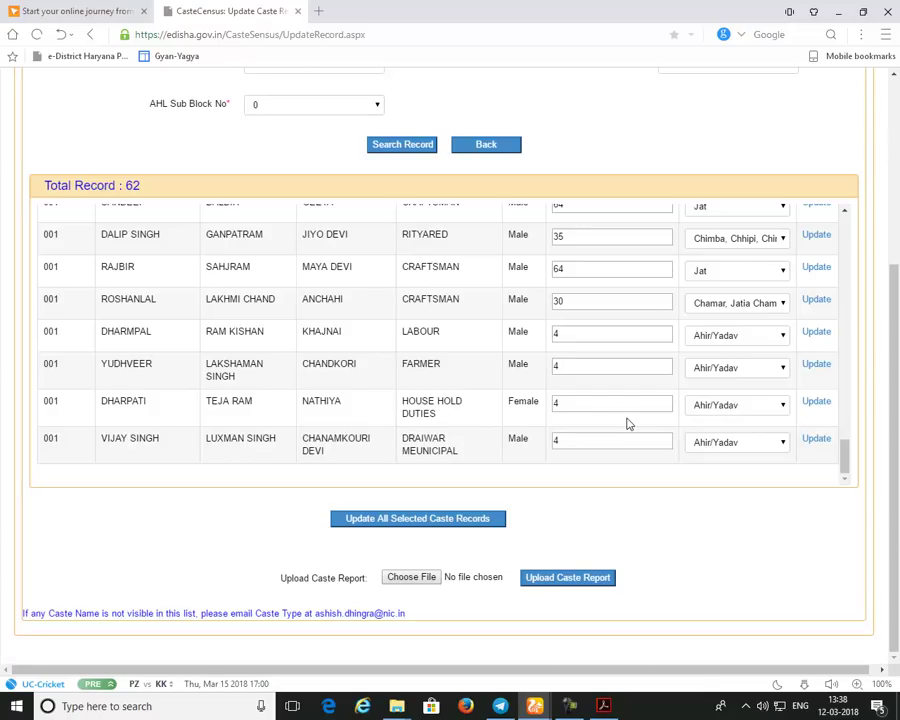
scroll(590, 290, "up", 15)
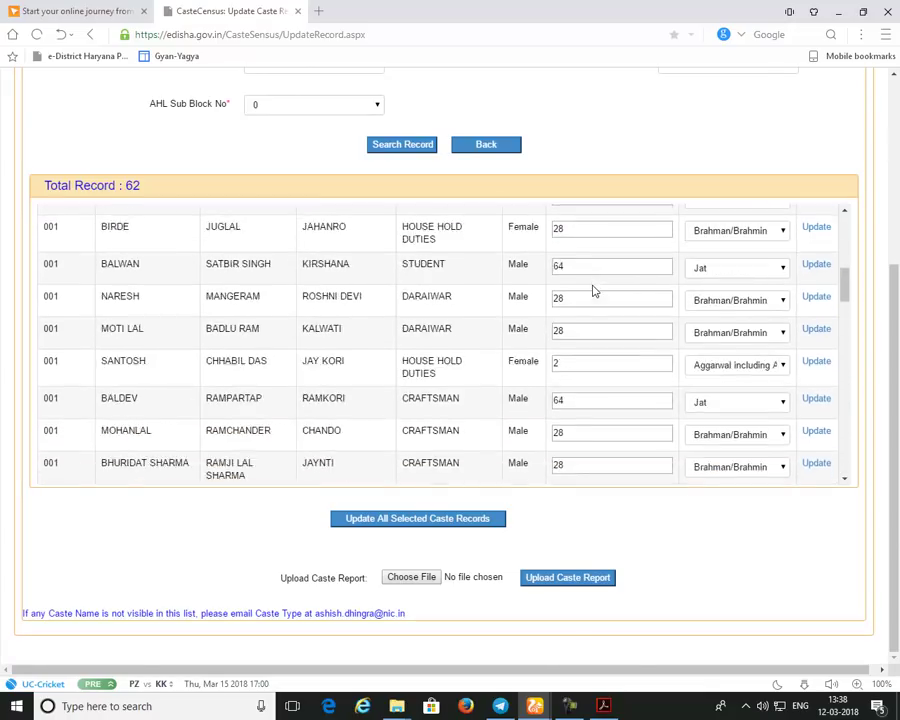
scroll(593, 290, "up", 3)
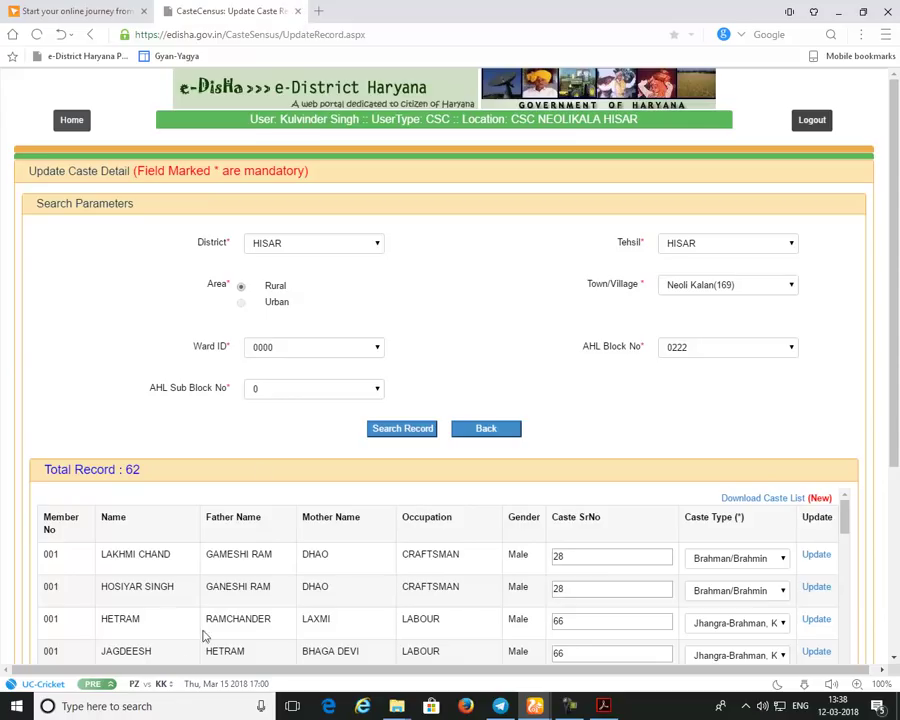
left_click(172, 706)
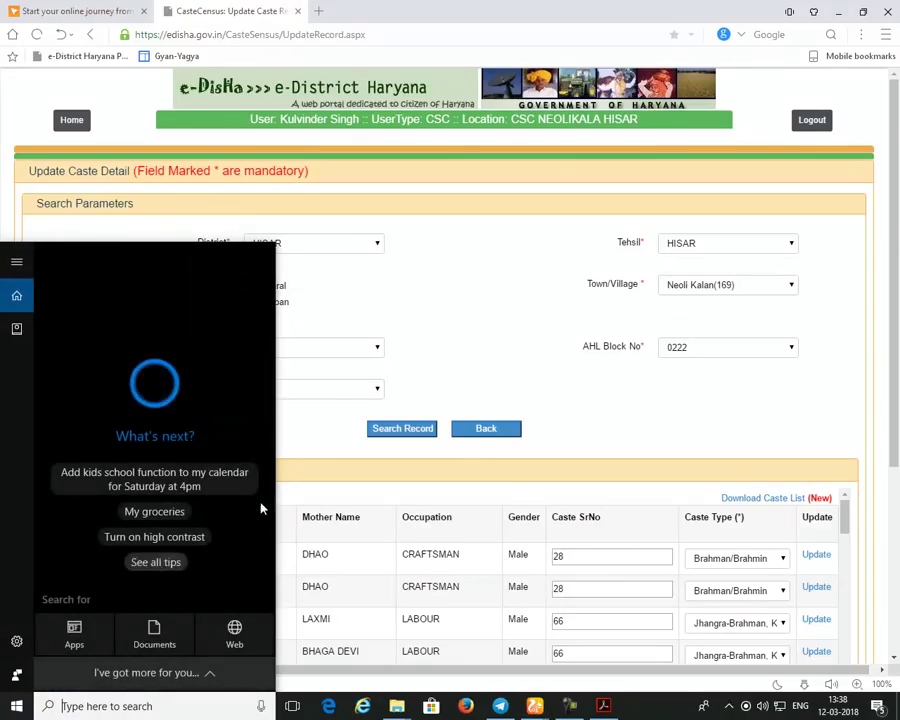
left_click(573, 708)
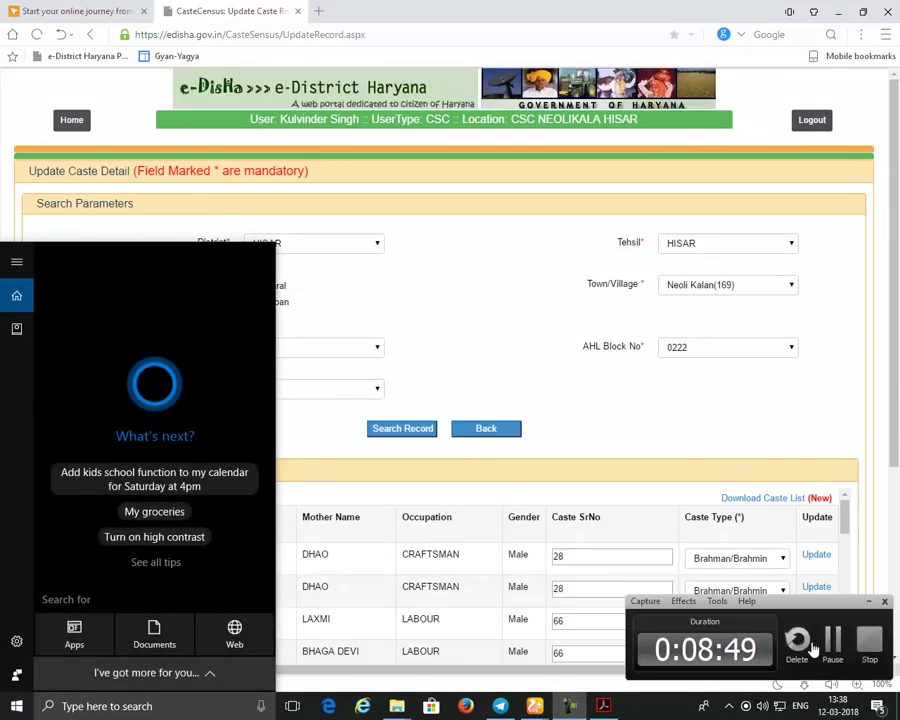
left_click(587, 452)
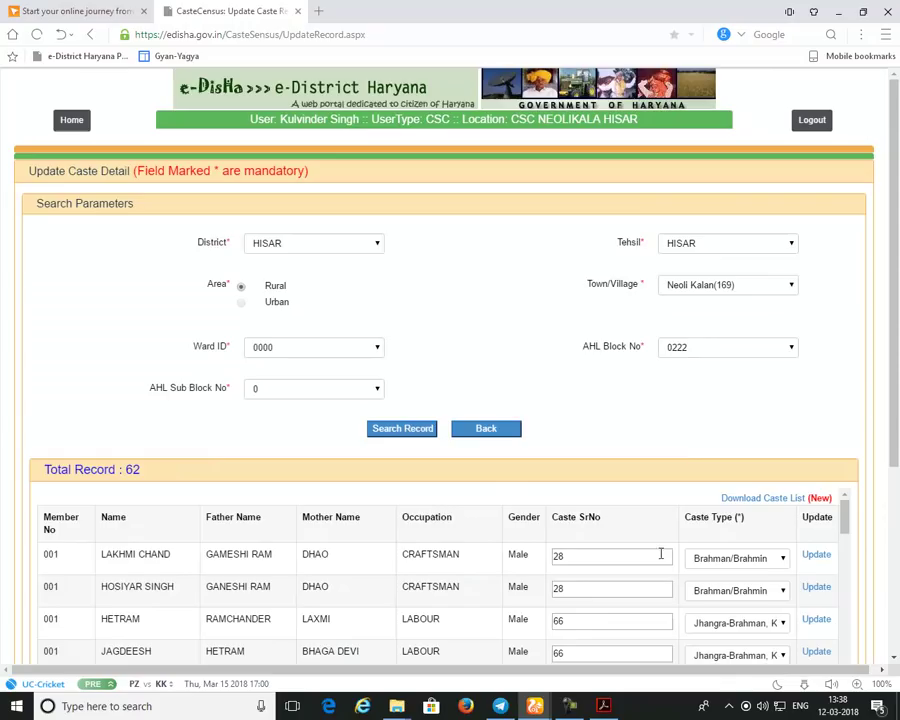
Close the caste record page, reopen the e-District Haryana portal from its bookmark, and log in with the prefilled department official credentials.
left_click(297, 12)
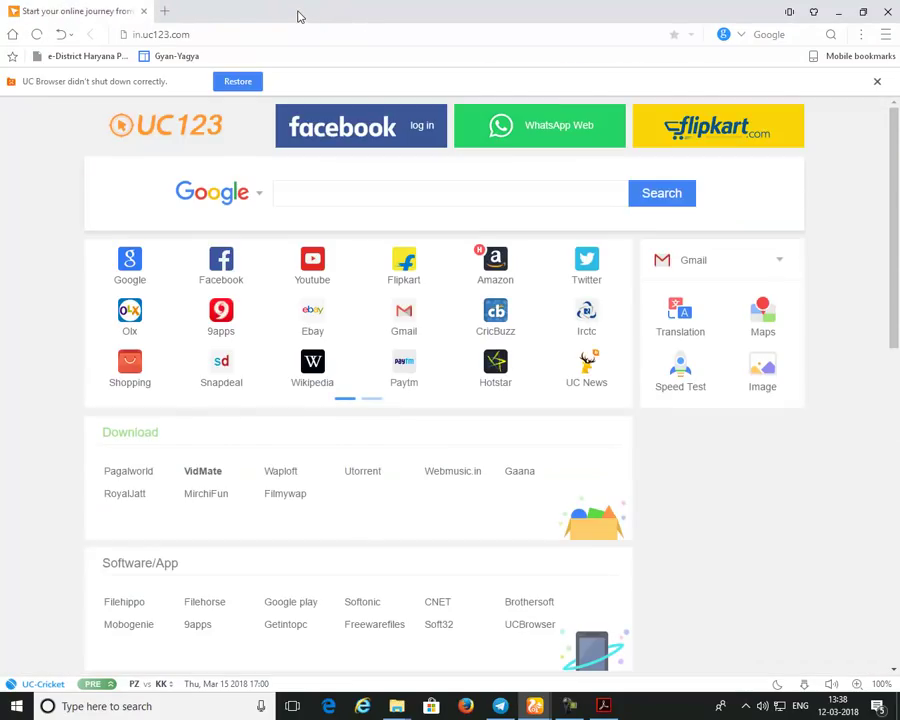
left_click(108, 55)
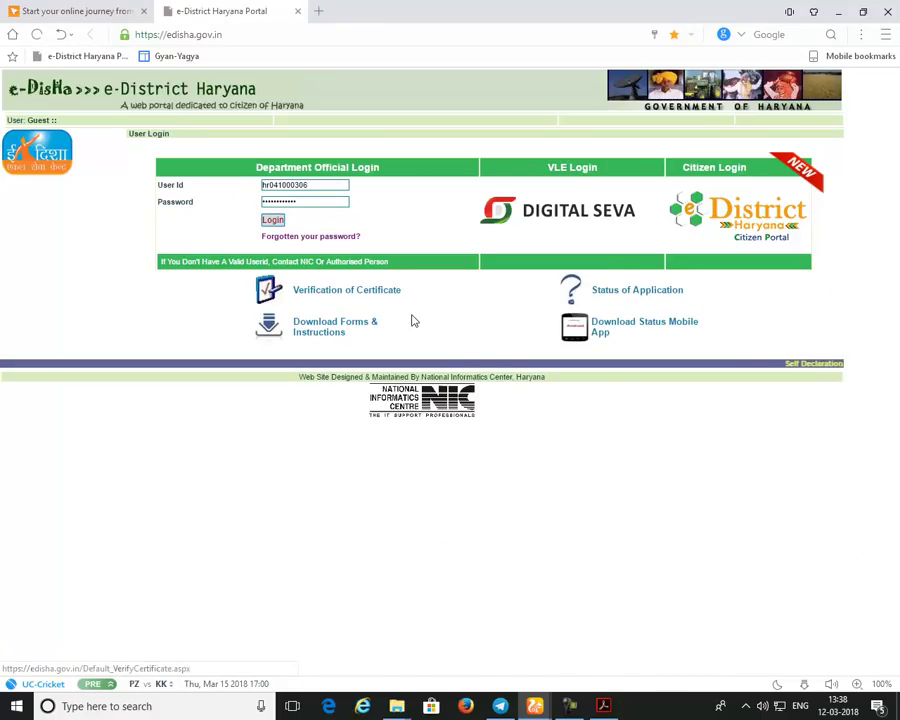
left_click(272, 219)
left_click(557, 389)
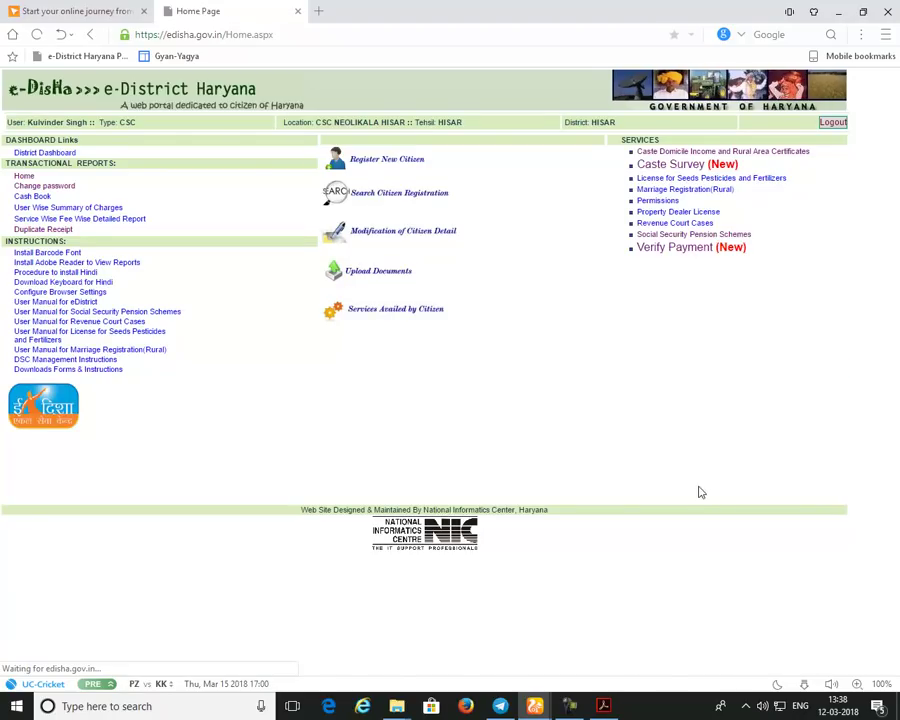
Open the Caste Survey record update form and set the area to Rural and the Town/Village to Neoli Kalan(169).
left_click(671, 166)
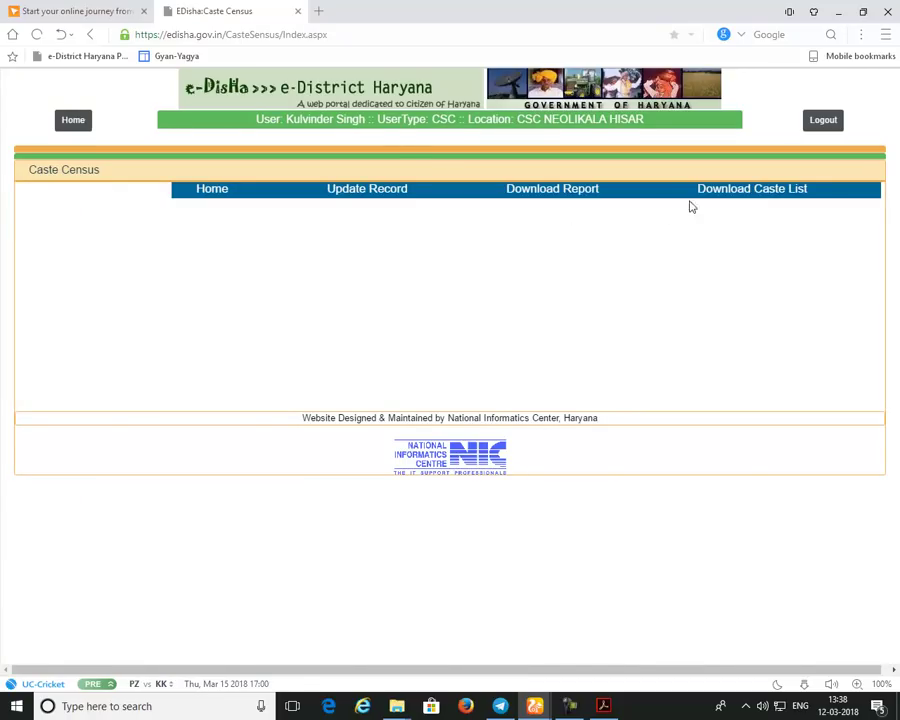
left_click(370, 192)
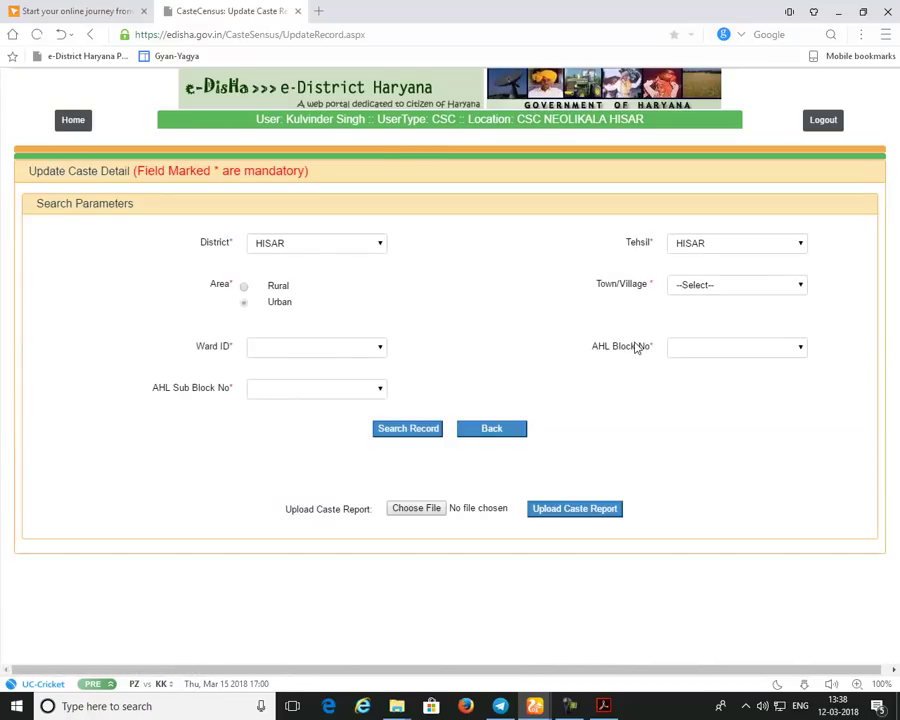
left_click(244, 287)
left_click(700, 292)
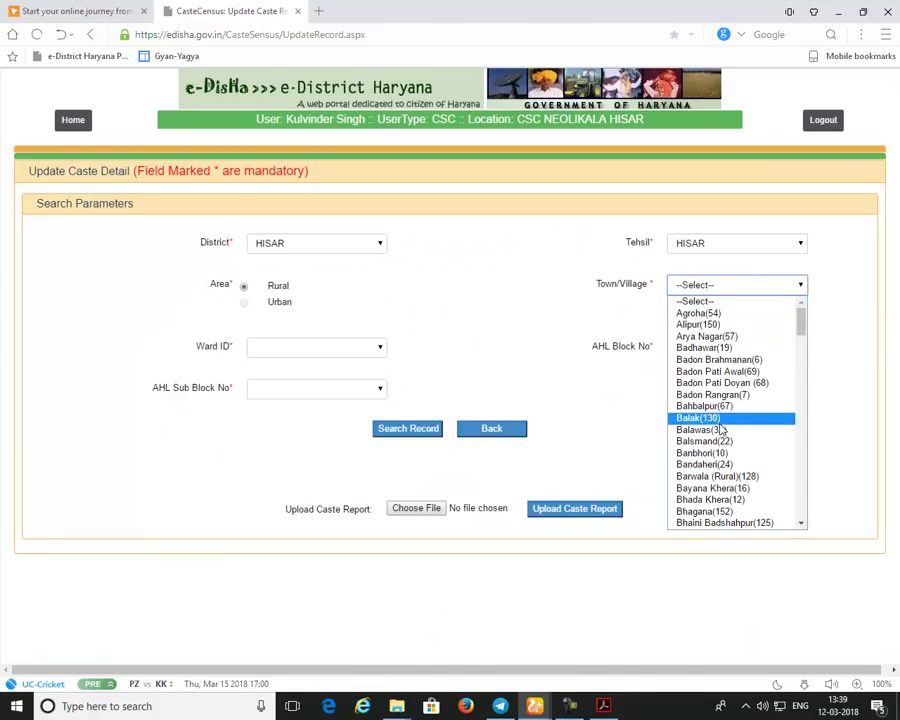
key("n")
key("Down")
key("Return")
left_click(758, 285)
key("Down")
key("Down")
key("Down")
key("Down")
key("Return")
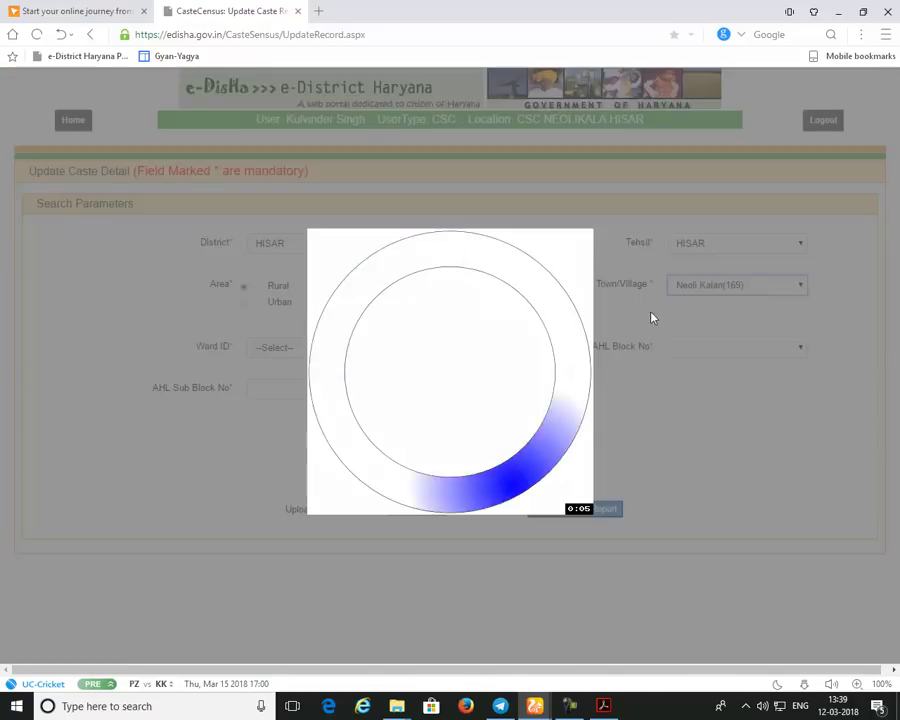
Set Ward ID to 0000, AHL Block No to 0222 and AHL Sub Block No to 0, and search for the matching records.
left_click(357, 350)
left_click(331, 375)
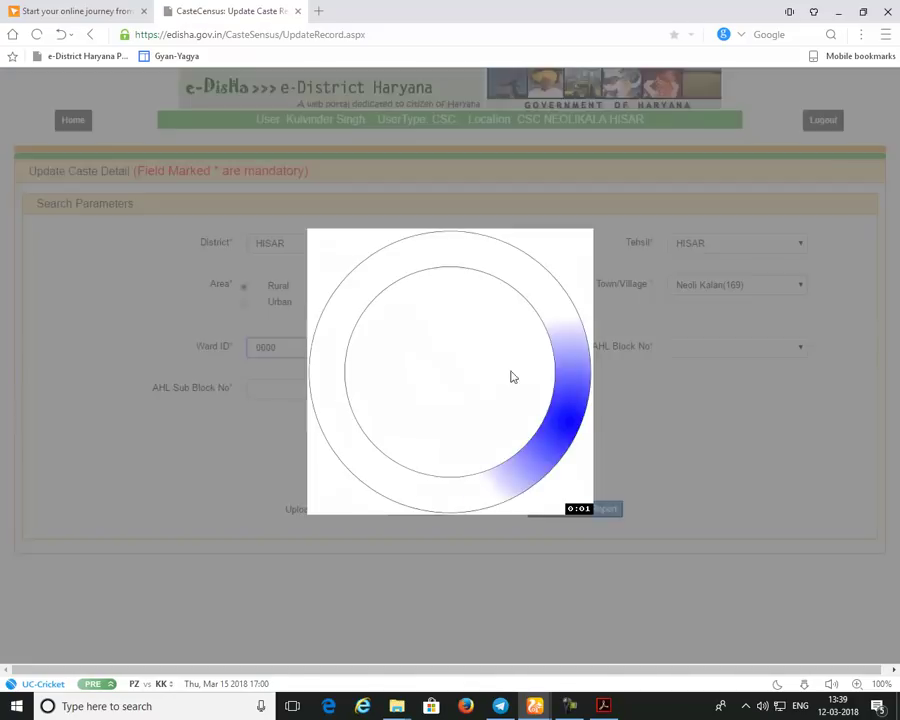
left_click(717, 350)
left_click(707, 366)
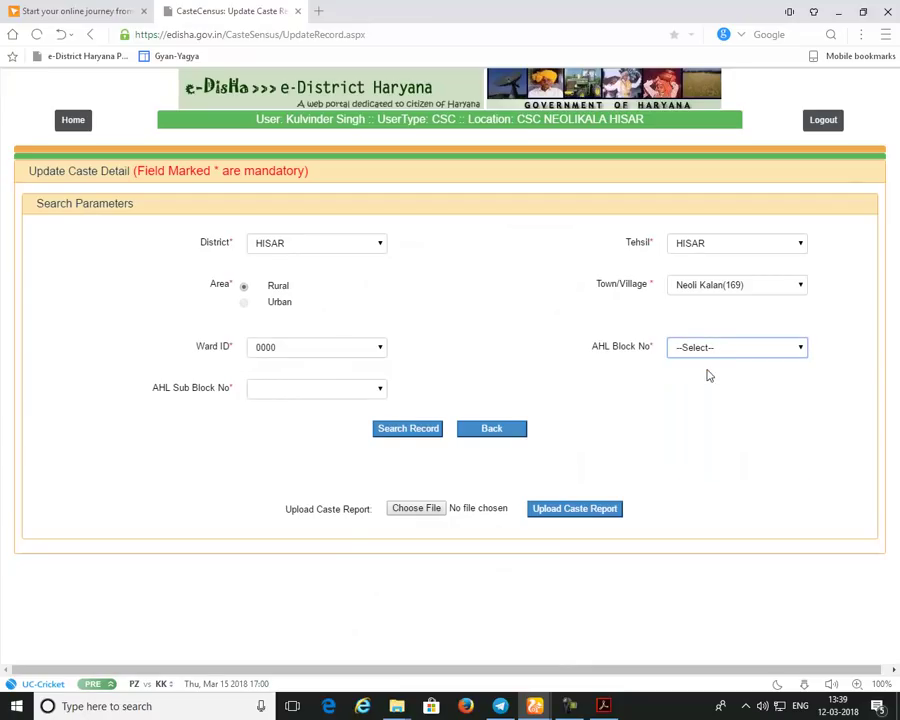
left_click(707, 347)
left_click(697, 375)
left_click(358, 390)
left_click(325, 417)
left_click(424, 434)
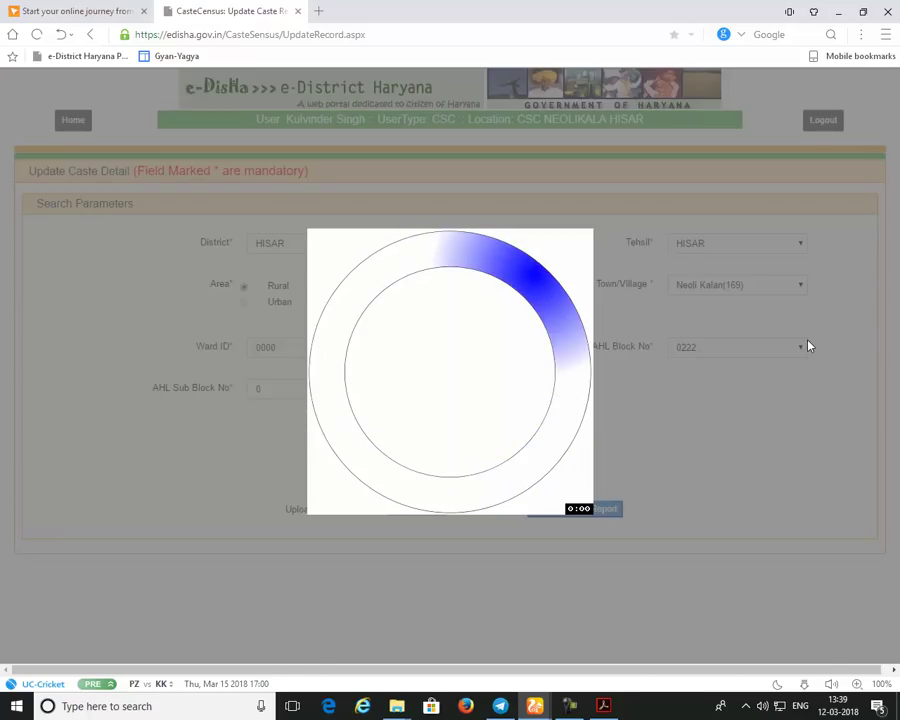
Look through the record list for AHL Block No 0222 to check its Caste SrNo and Caste Type fields.
scroll(755, 357, "down", 5)
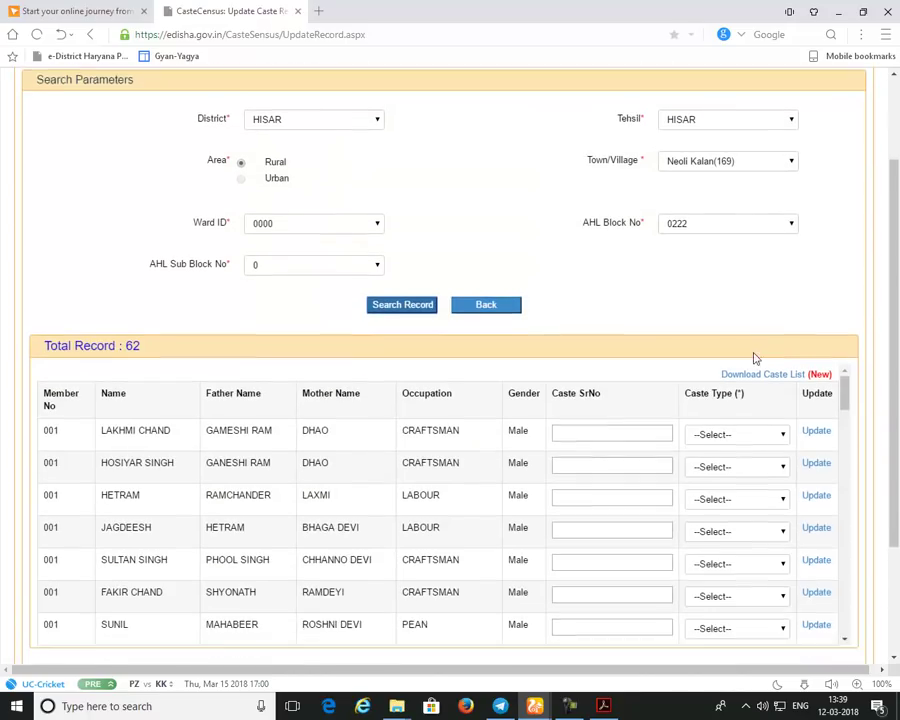
scroll(624, 414, "down", 10)
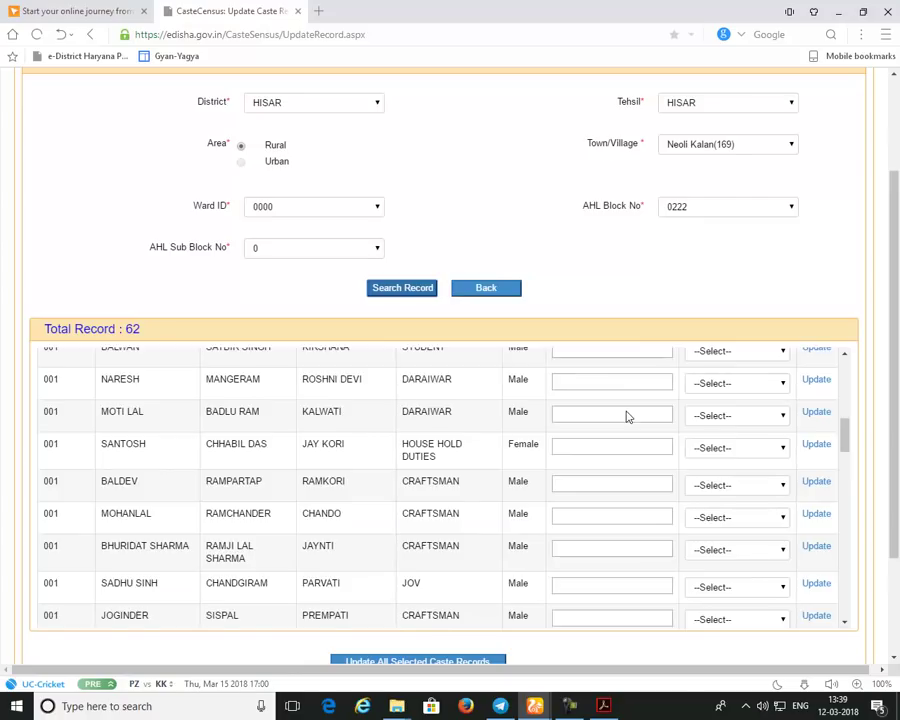
scroll(622, 474, "down", 6)
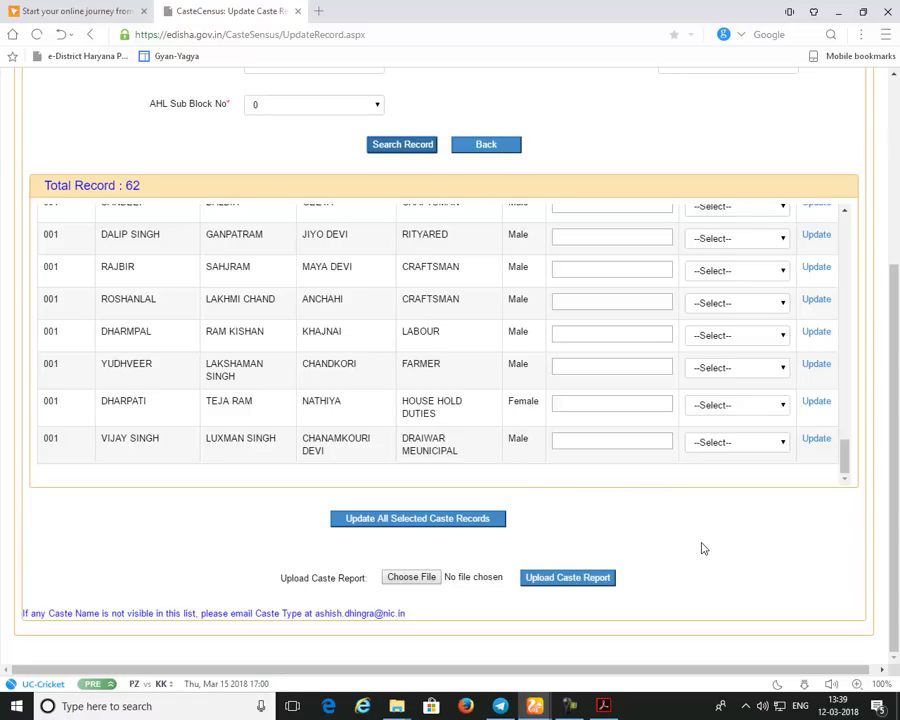
scroll(705, 545, "up", 3)
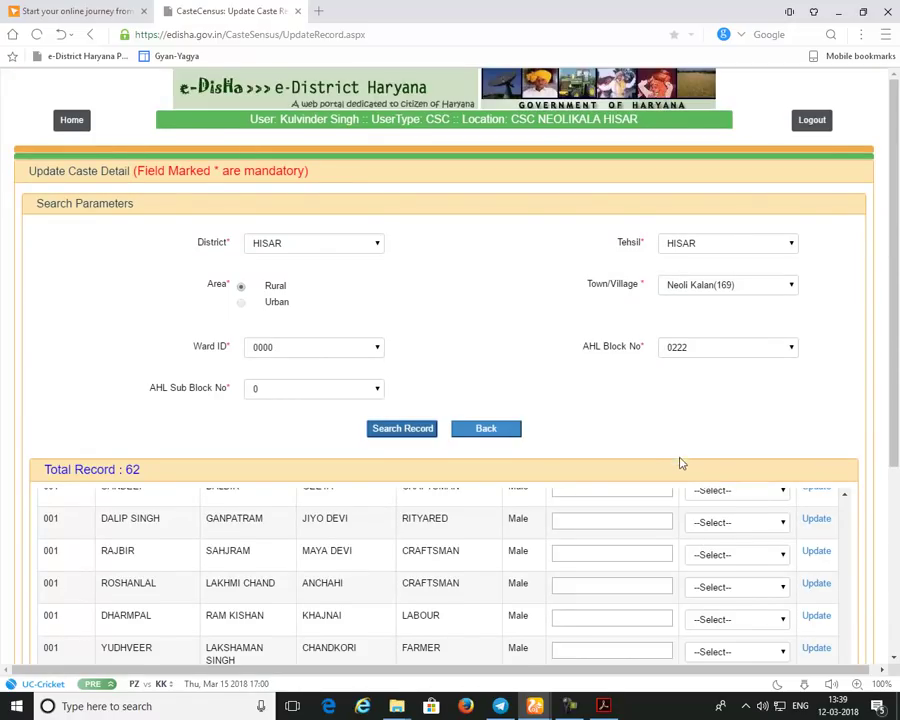
scroll(674, 506, "up", 10)
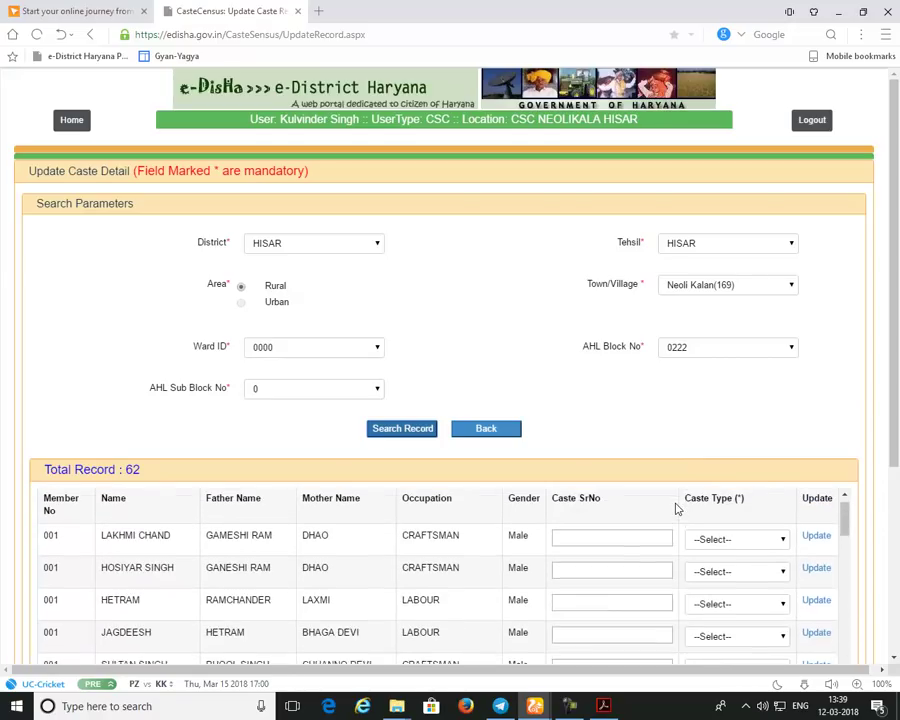
scroll(674, 509, "up", 1)
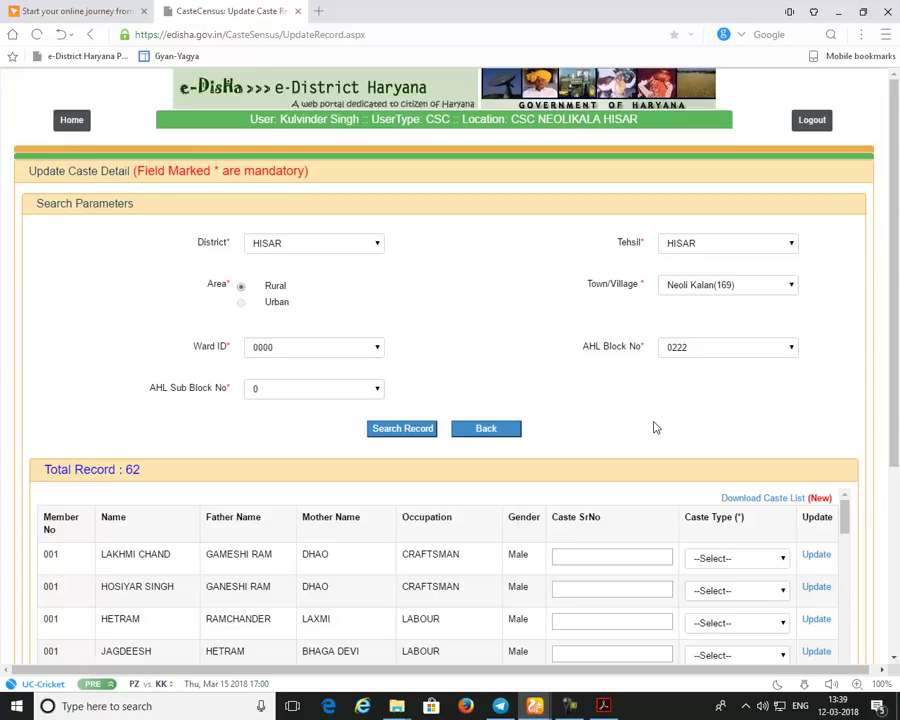
scroll(654, 428, "down", 1)
scroll(670, 472, "down", 3)
scroll(670, 474, "down", 10)
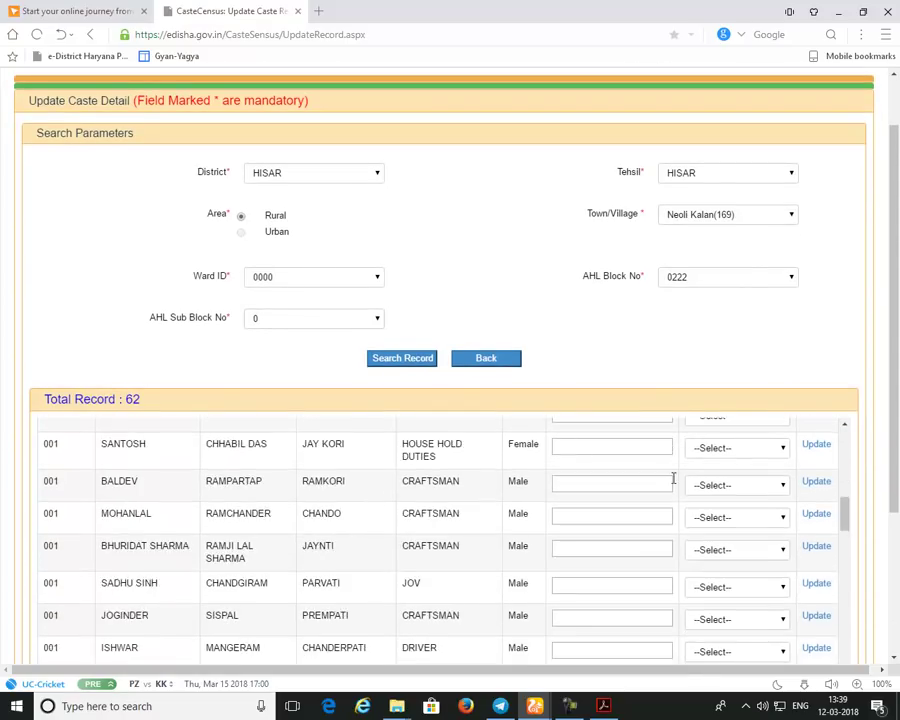
scroll(671, 378, "up", 1)
Return to the portal home page and open the Download Report form of the Caste Survey service.
left_click(80, 122)
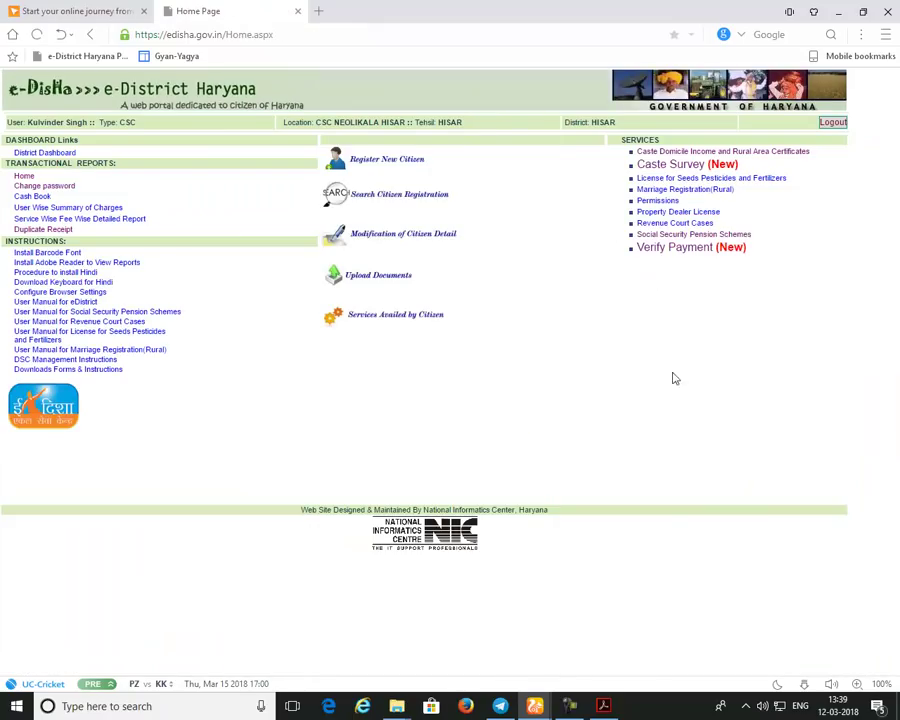
left_click(677, 170)
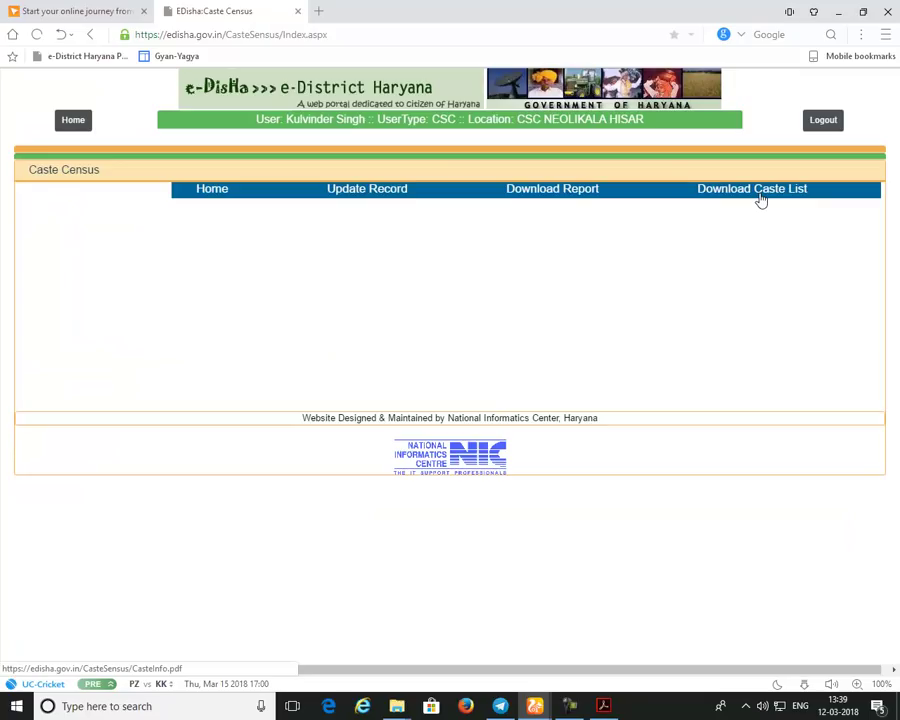
left_click(568, 193)
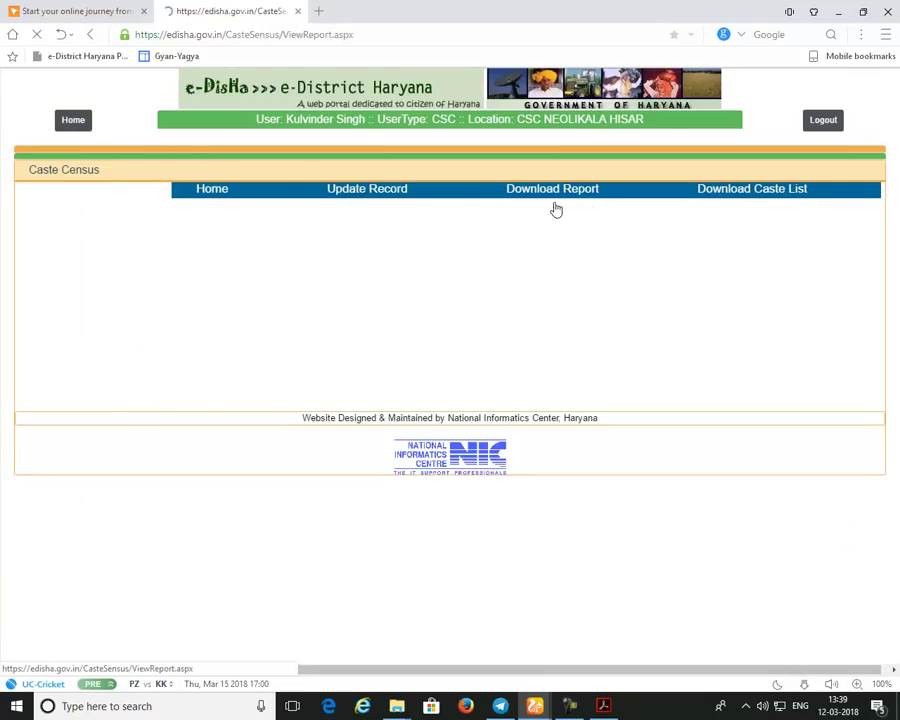
Set the report's area to Rural and its Town/Village to Neoli Kalan(169).
left_click(243, 286)
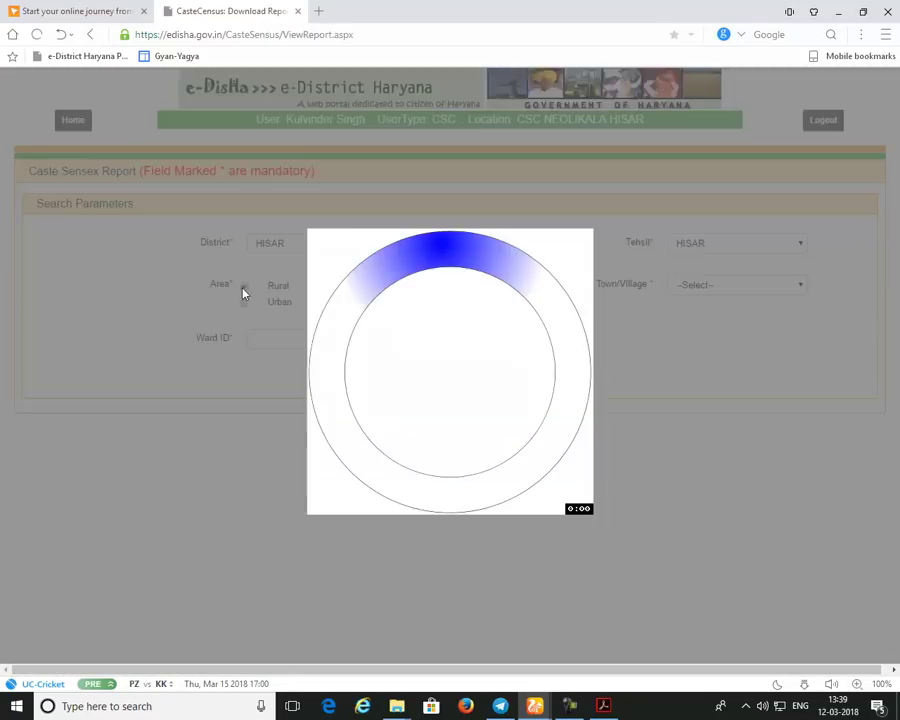
left_click(697, 288)
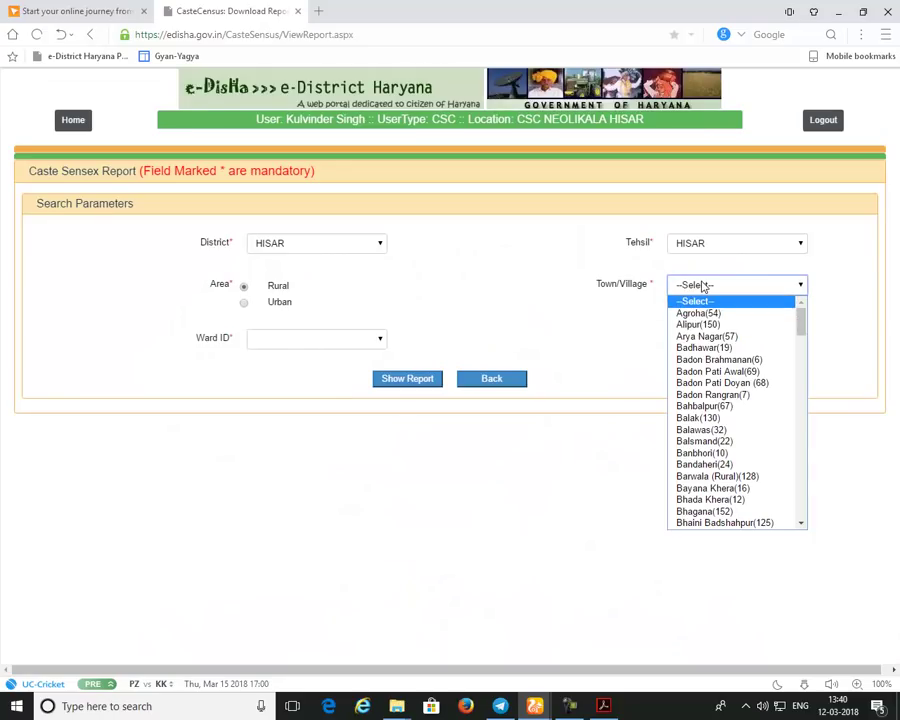
key("n")
key("n")
key("n")
key("n")
key("n")
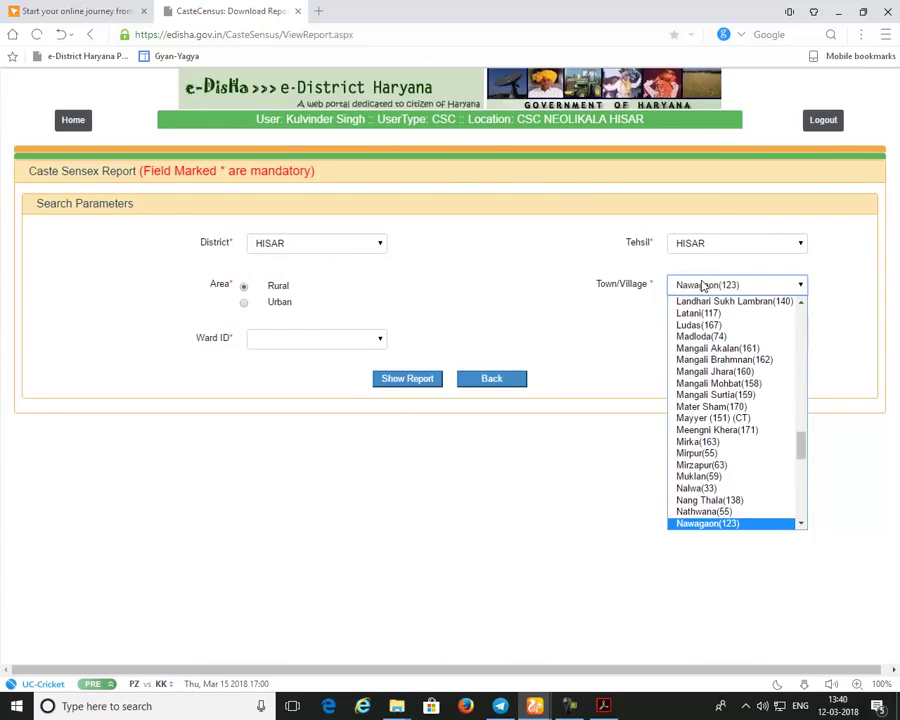
key("n")
key("Return")
Set the report's Ward ID to 0000 and show the caste report.
left_click(362, 344)
left_click(337, 368)
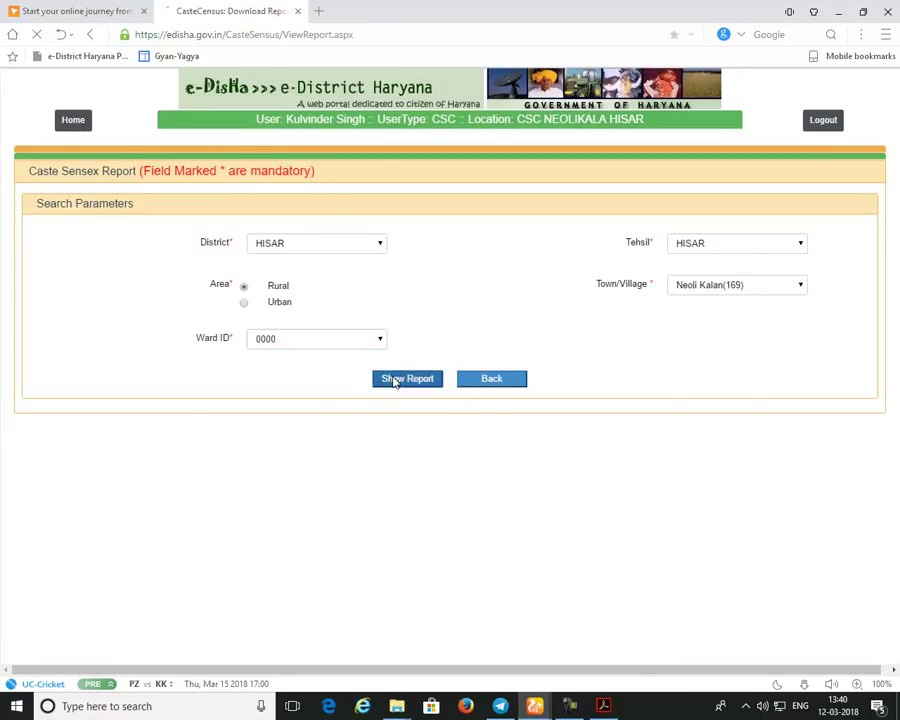
left_click(392, 380)
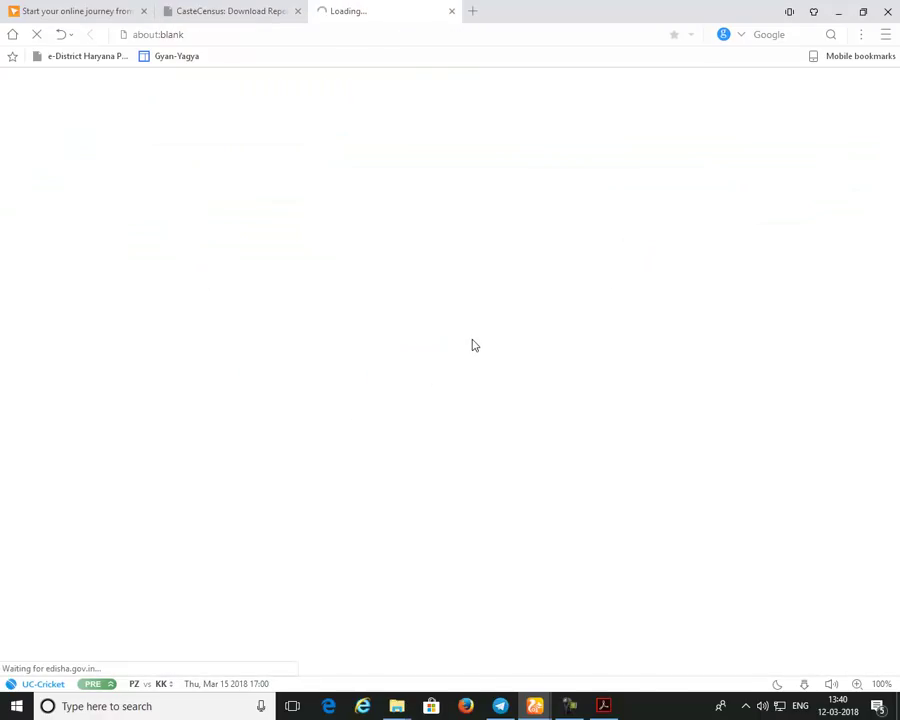